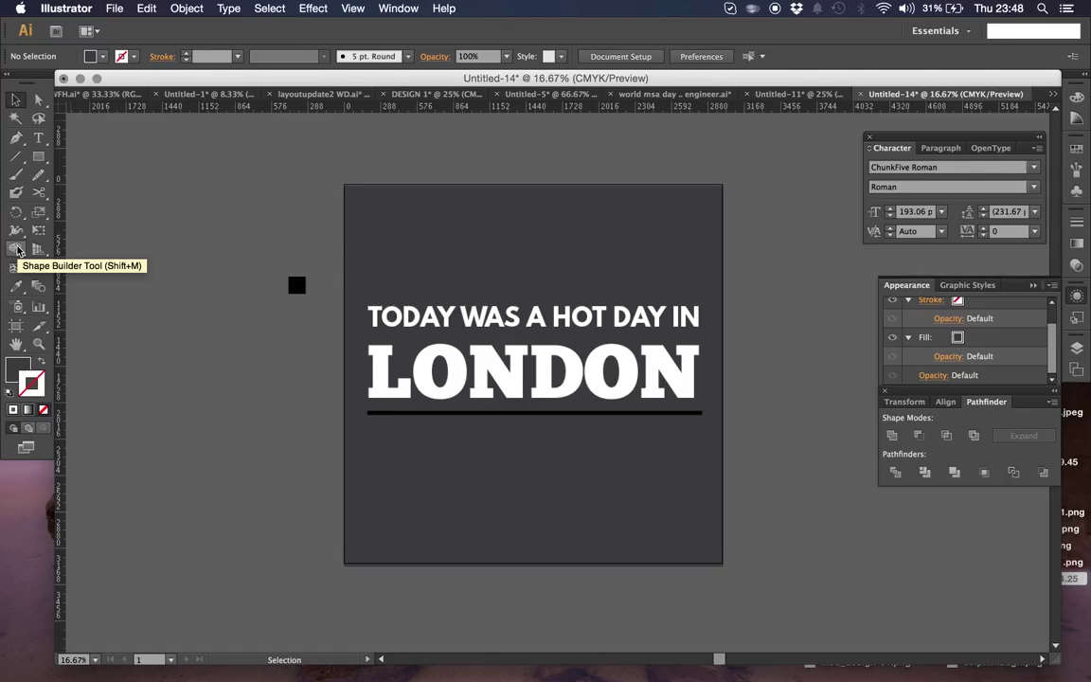
pyautogui.click(18, 250)
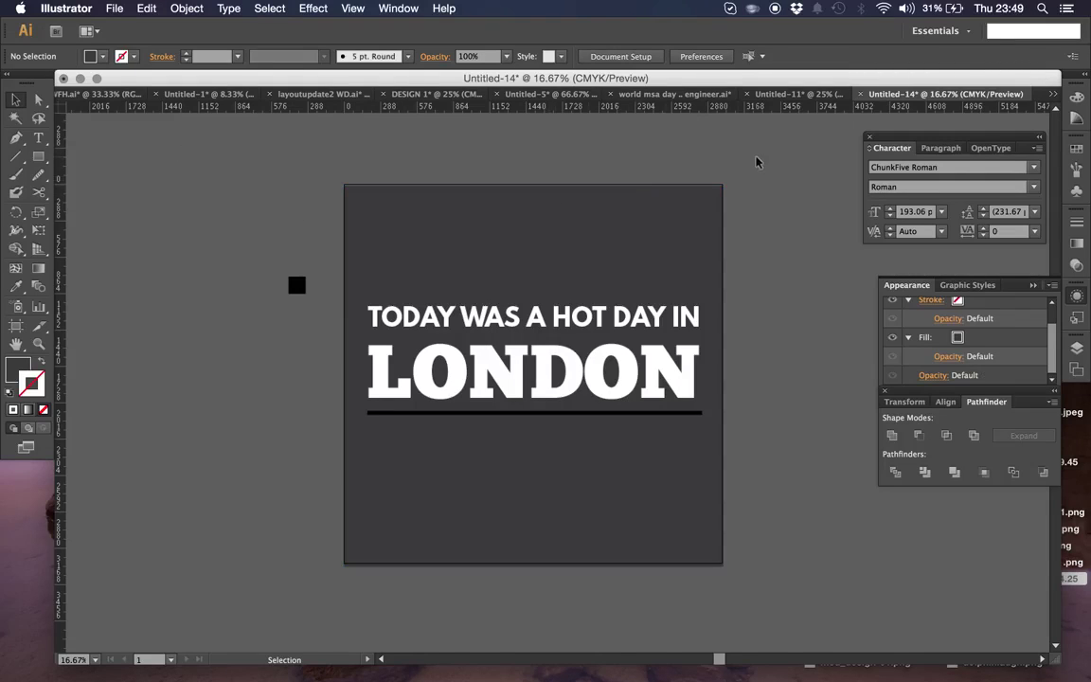
# Start a new document named ESAM with the Print profile.
pyautogui.click(114, 9)
pyautogui.click(124, 26)
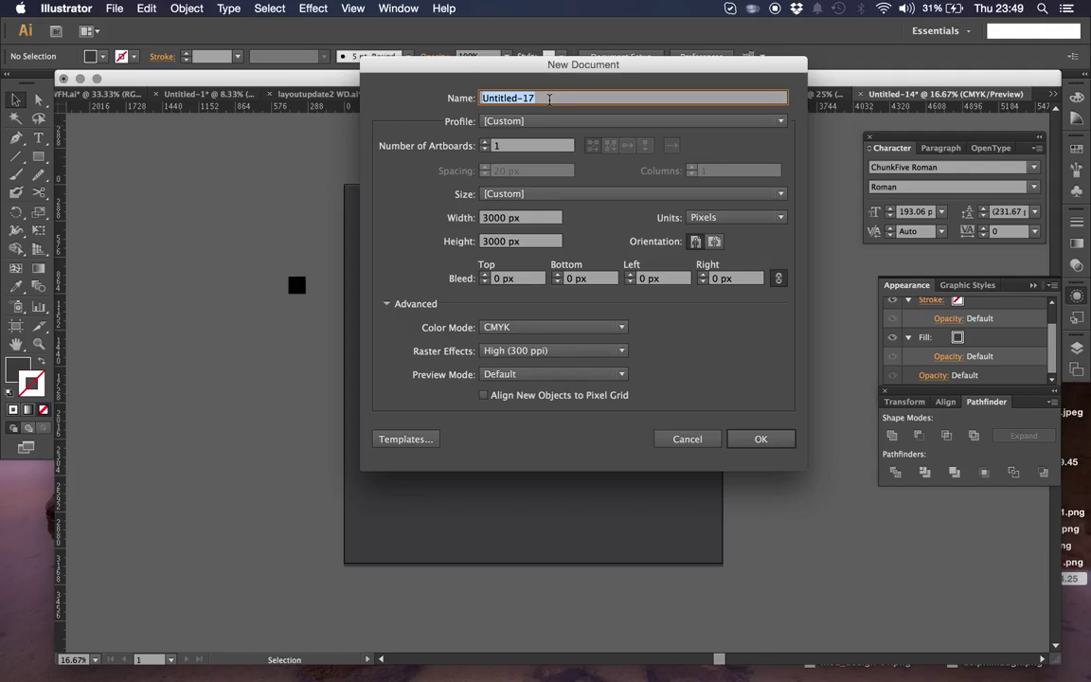
pyautogui.write('ESAM')
pyautogui.click(555, 122)
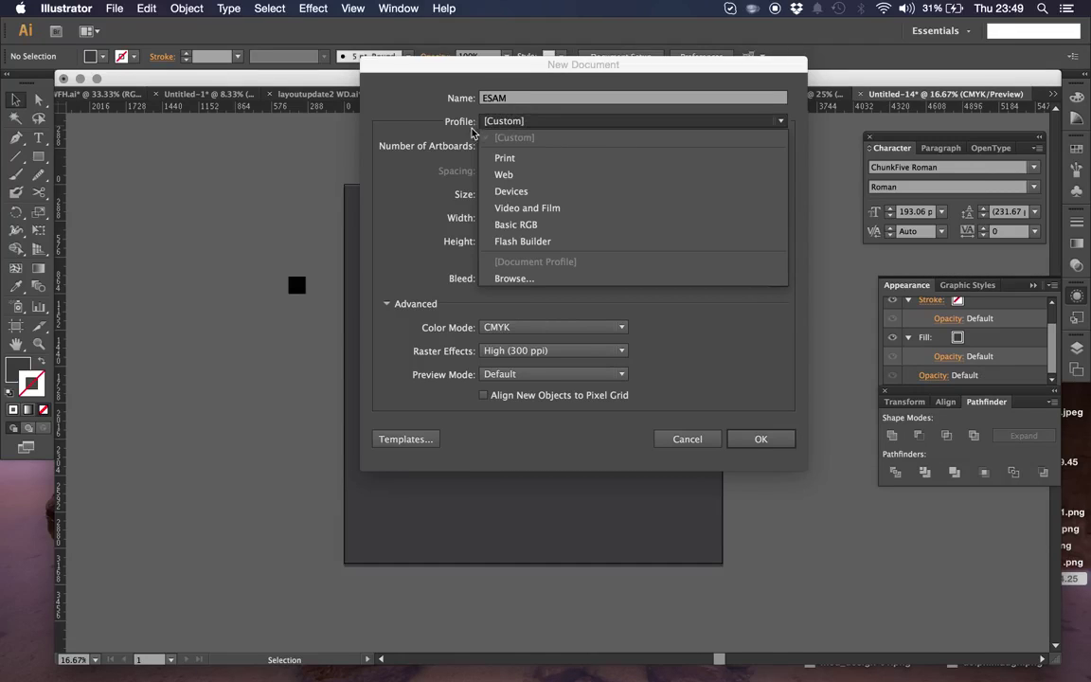
pyautogui.click(519, 161)
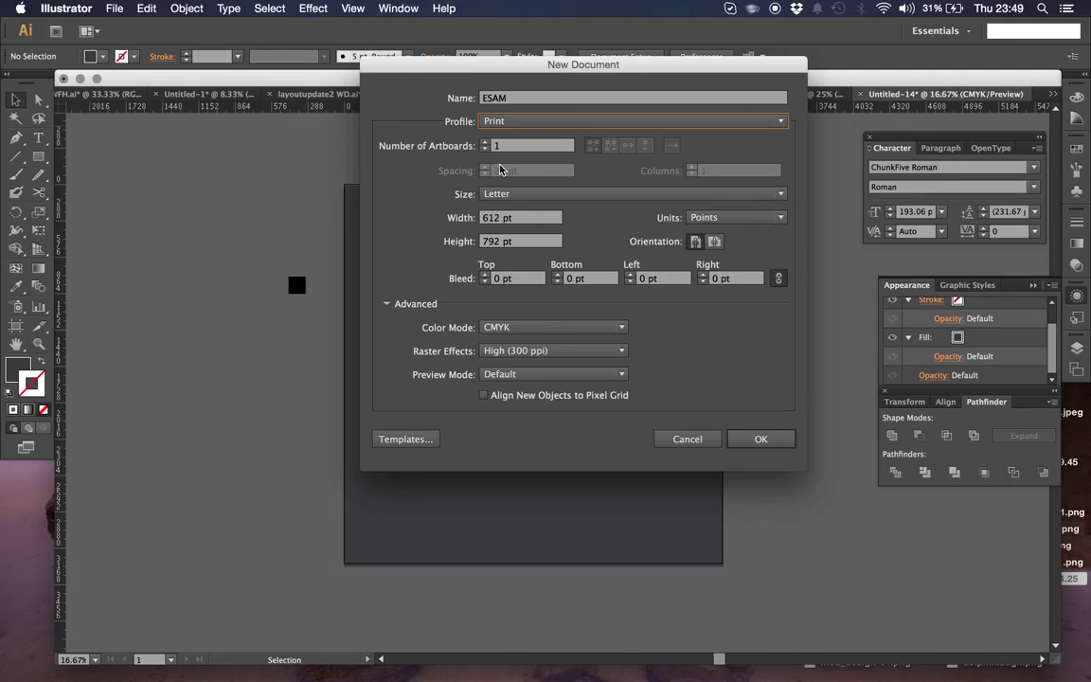
# Set the new document's size to 3000 by 3000 and its units to pixels.
pyautogui.press('Tab')
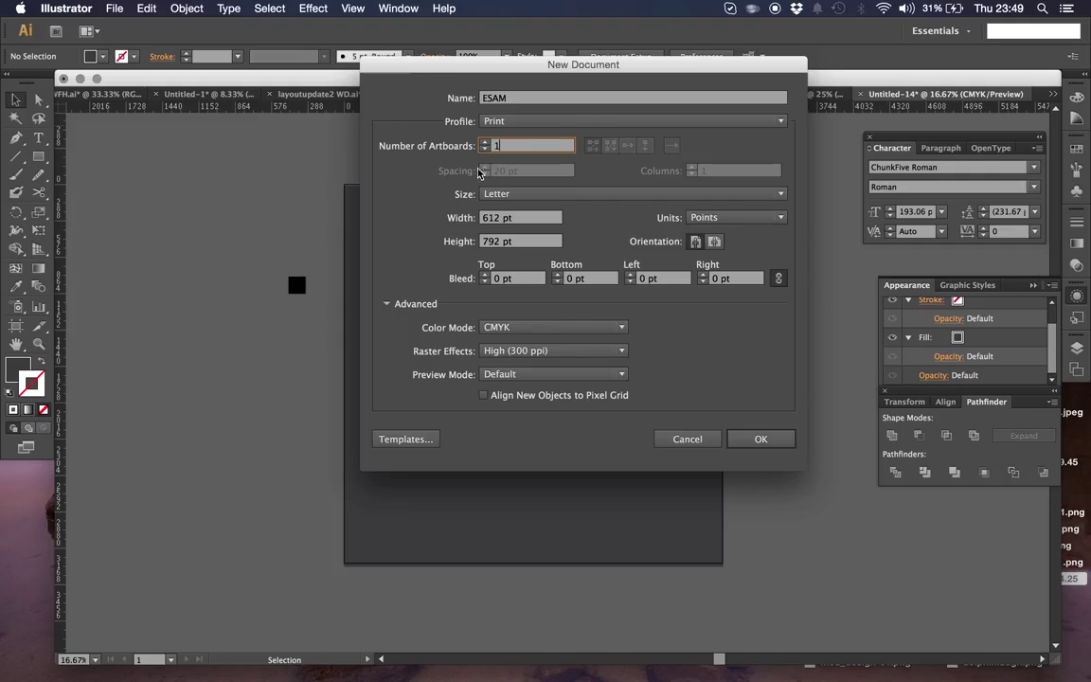
pyautogui.click(503, 196)
pyautogui.click(503, 196)
pyautogui.press('Tab')
pyautogui.write('3000')
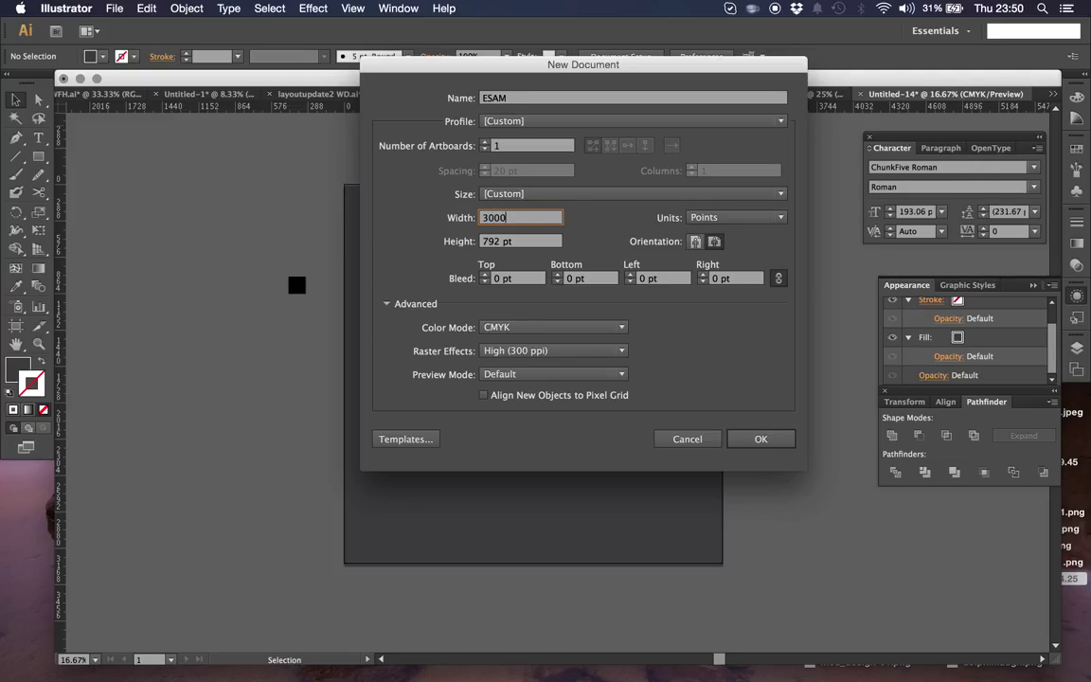
pyautogui.press('Tab')
pyautogui.write('3000')
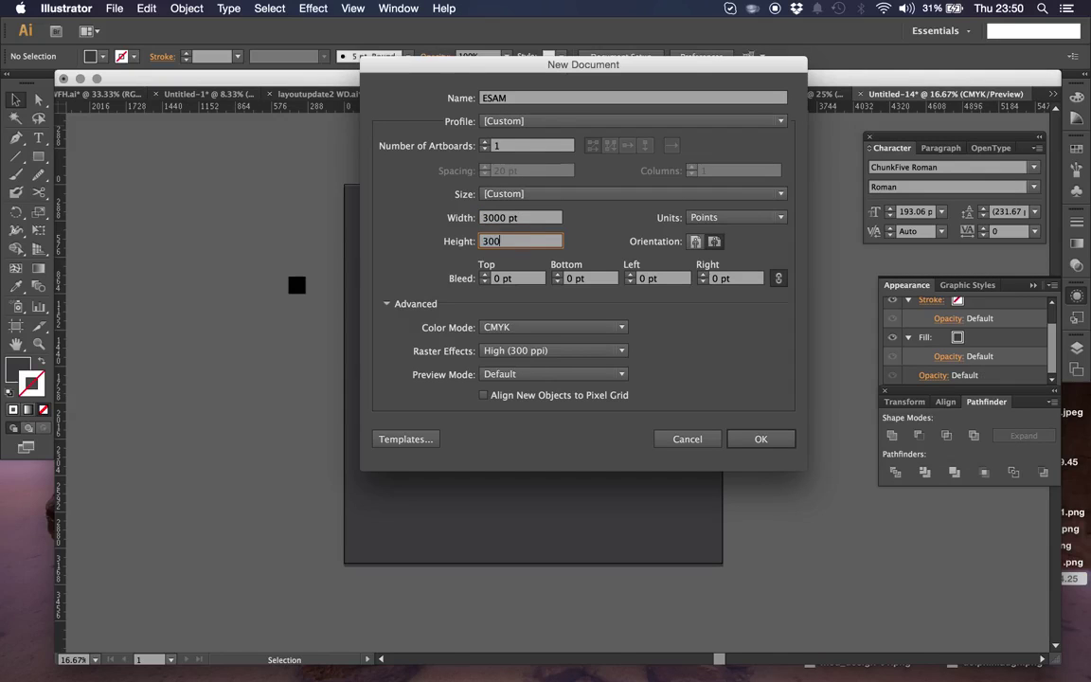
pyautogui.click(691, 218)
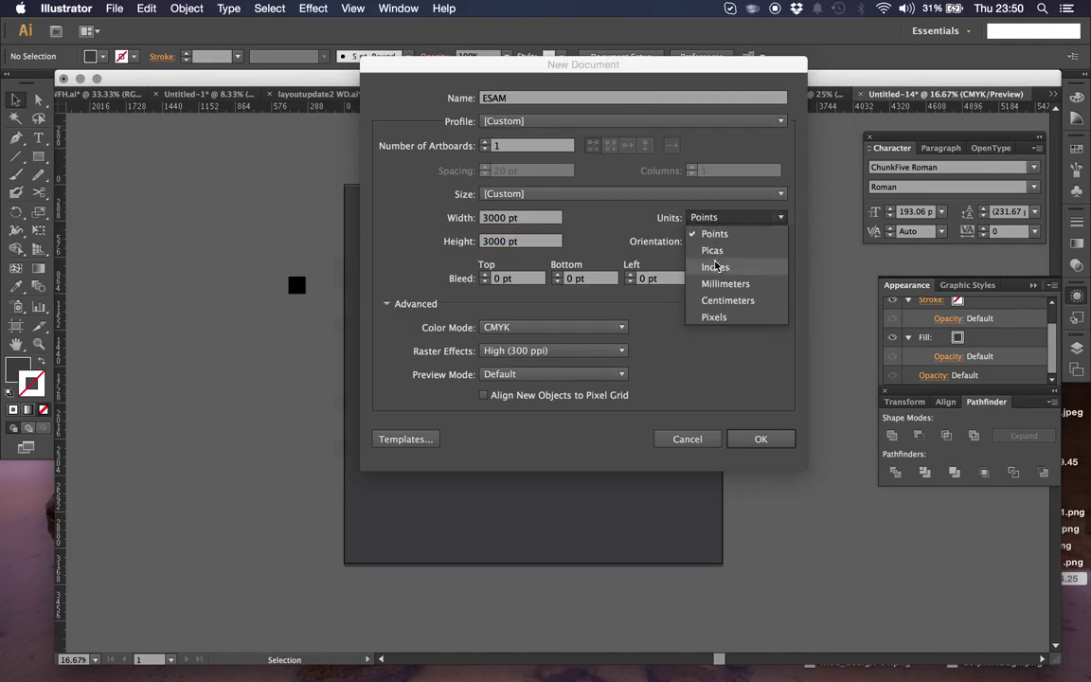
pyautogui.click(713, 317)
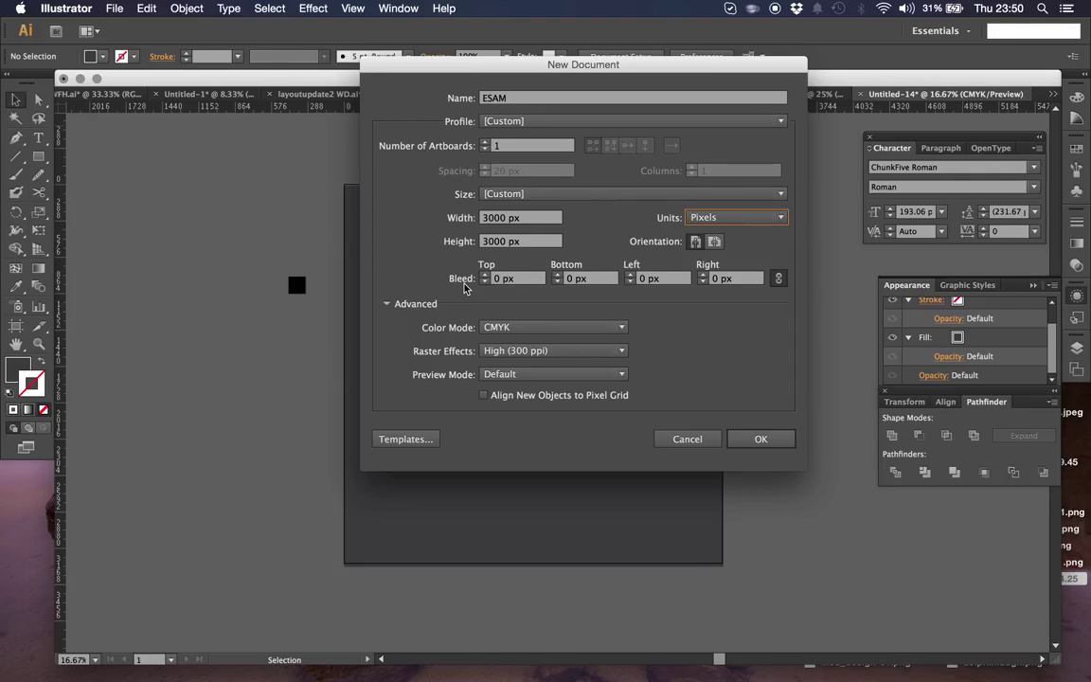
# Keep the CMYK color mode, High (300 ppi) raster effects and Default preview mode, and create the document.
pyautogui.click(388, 305)
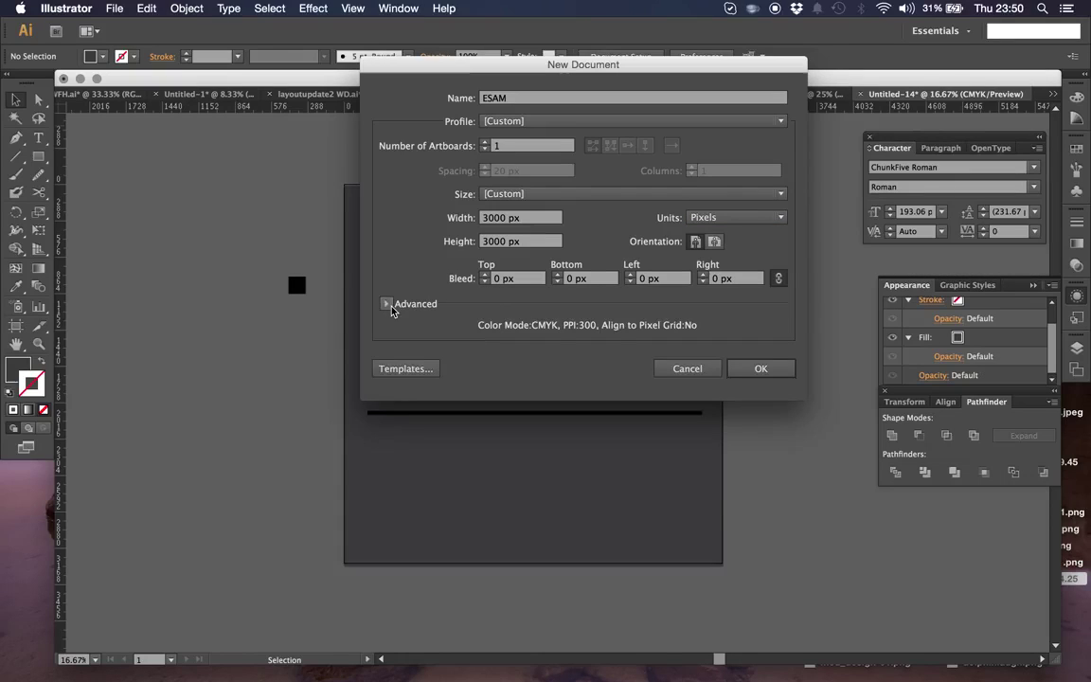
pyautogui.click(388, 305)
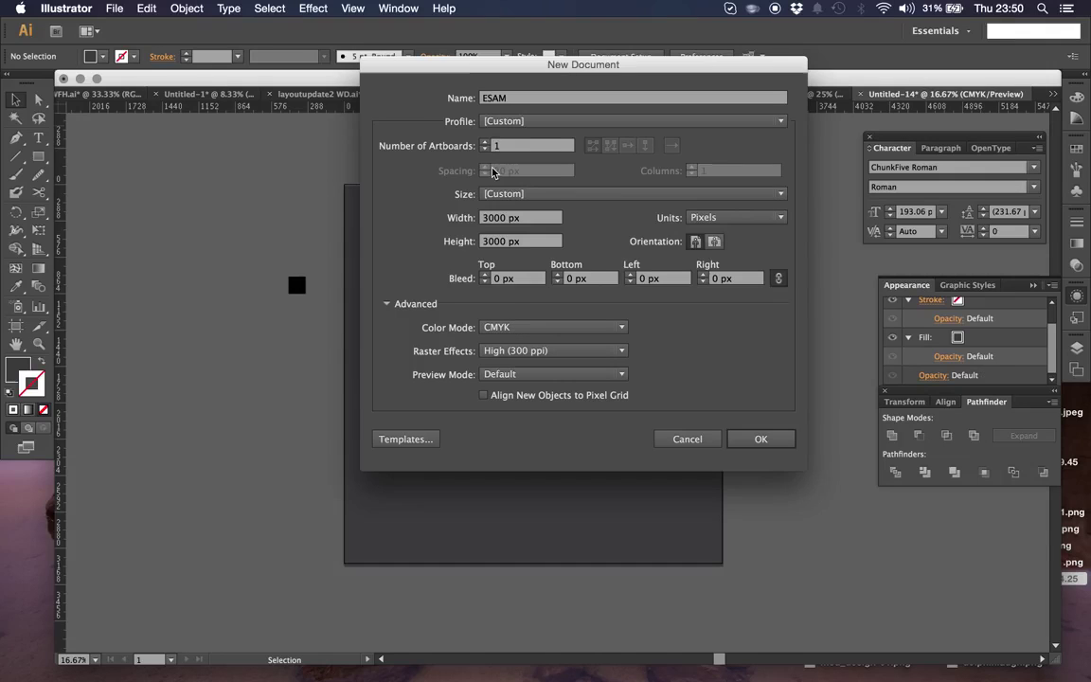
pyautogui.click(493, 122)
pyautogui.click(397, 176)
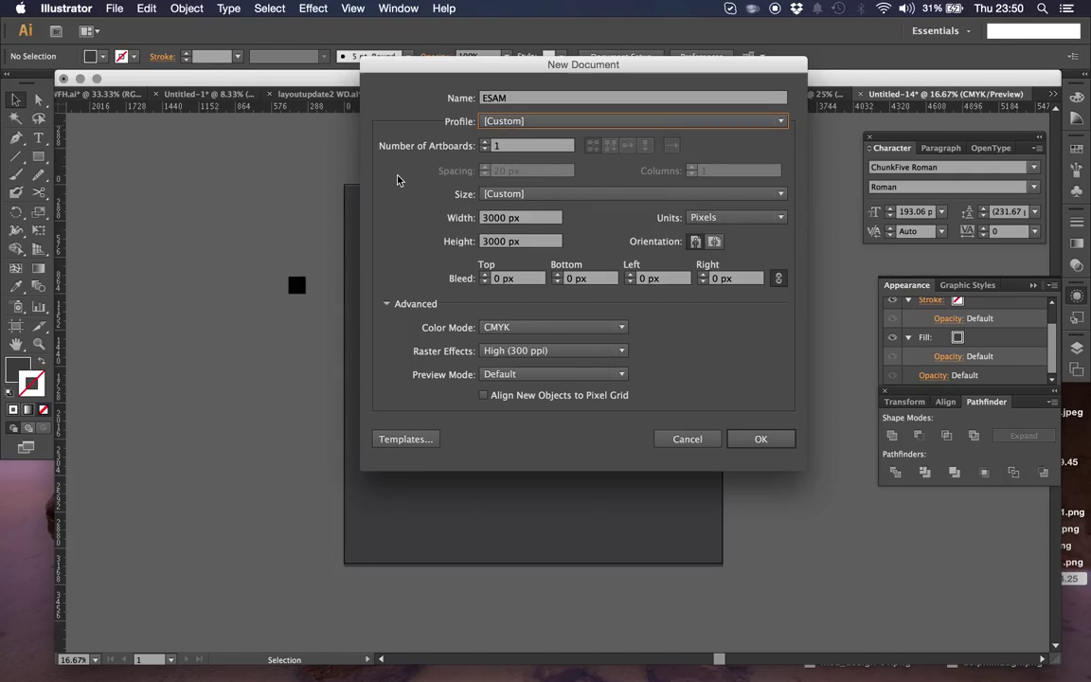
pyautogui.click(495, 329)
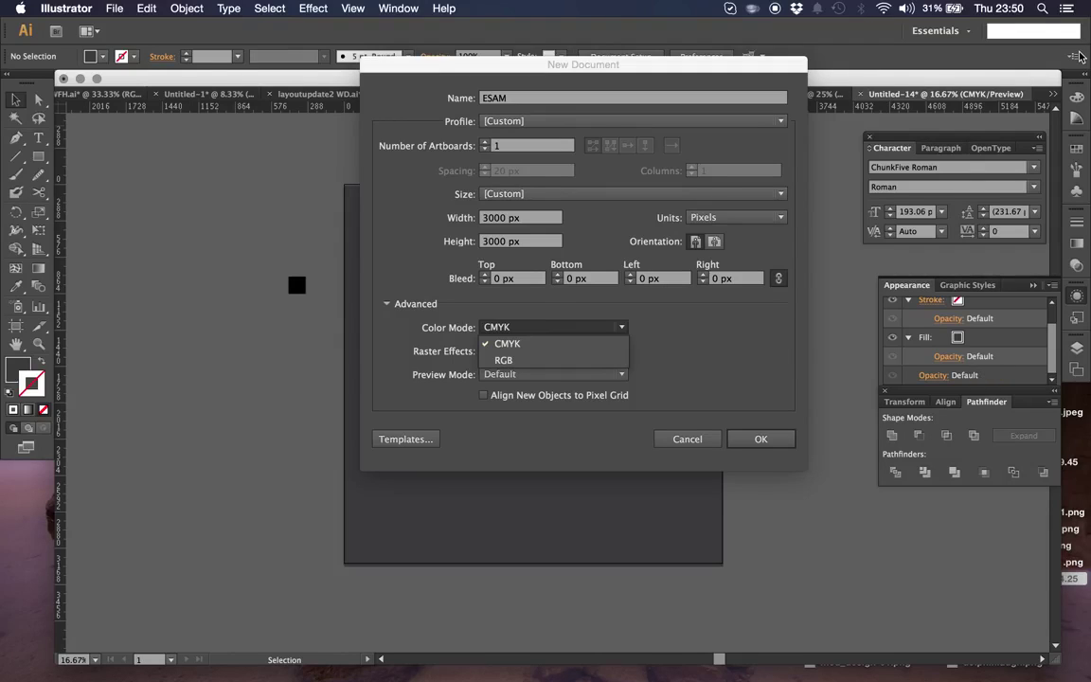
pyautogui.click(652, 406)
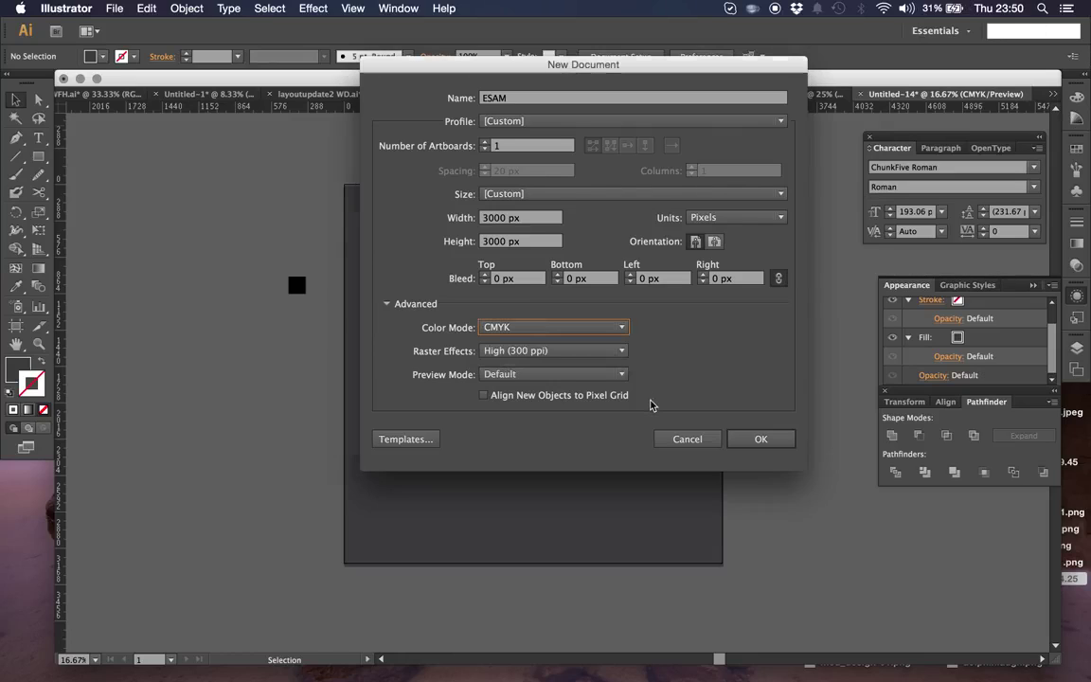
pyautogui.click(530, 352)
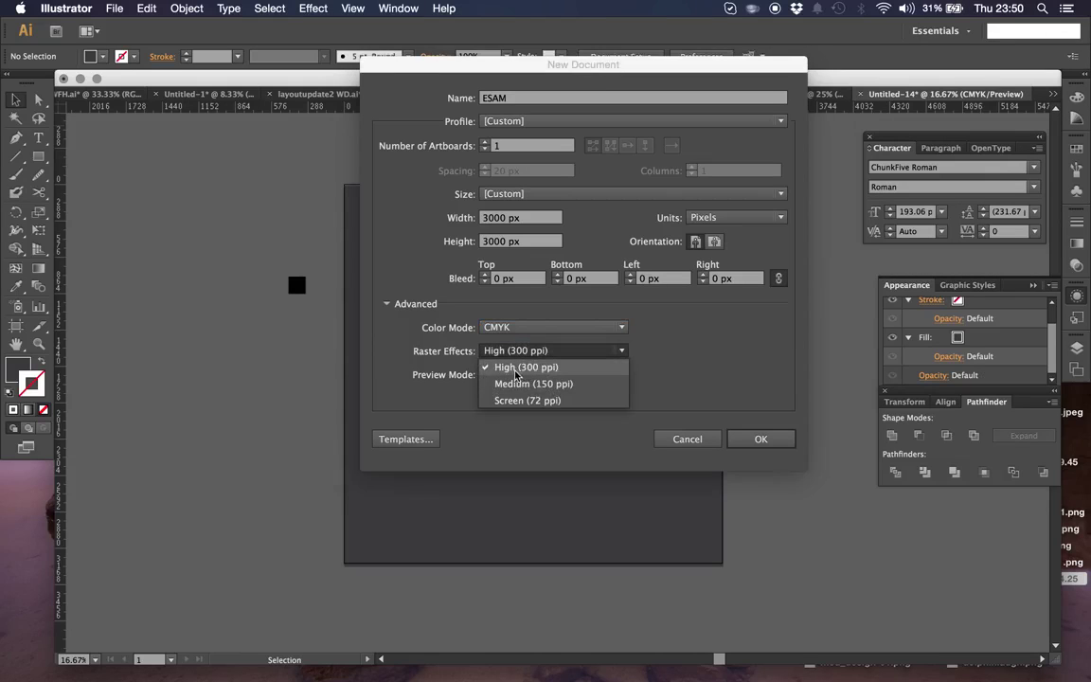
pyautogui.click(660, 370)
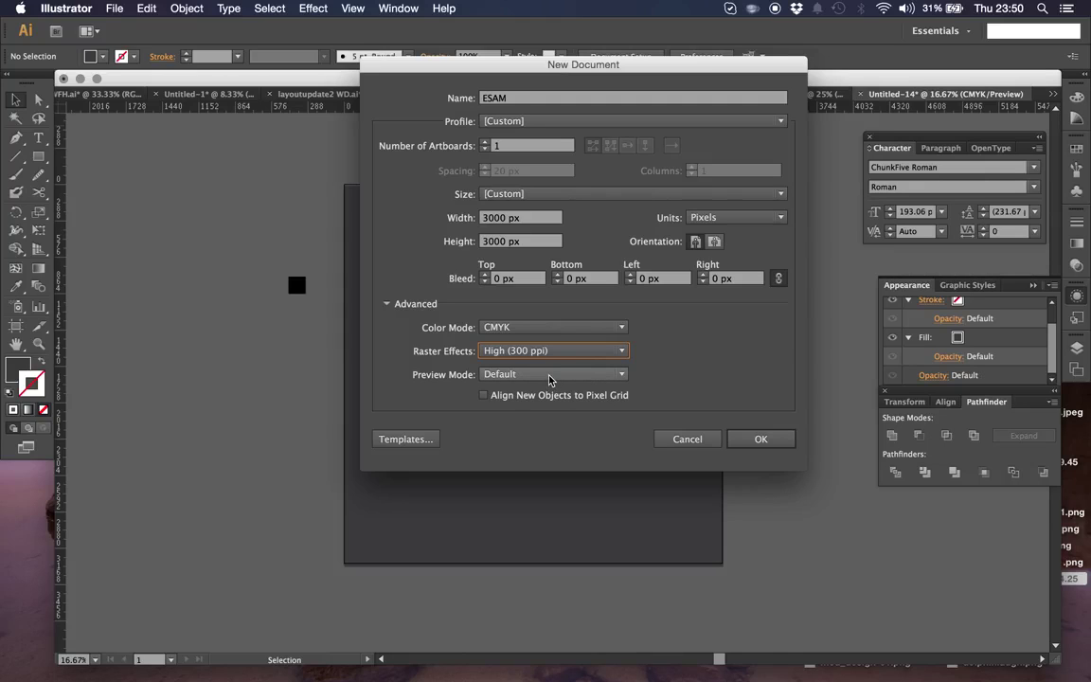
pyautogui.click(548, 380)
pyautogui.click(682, 390)
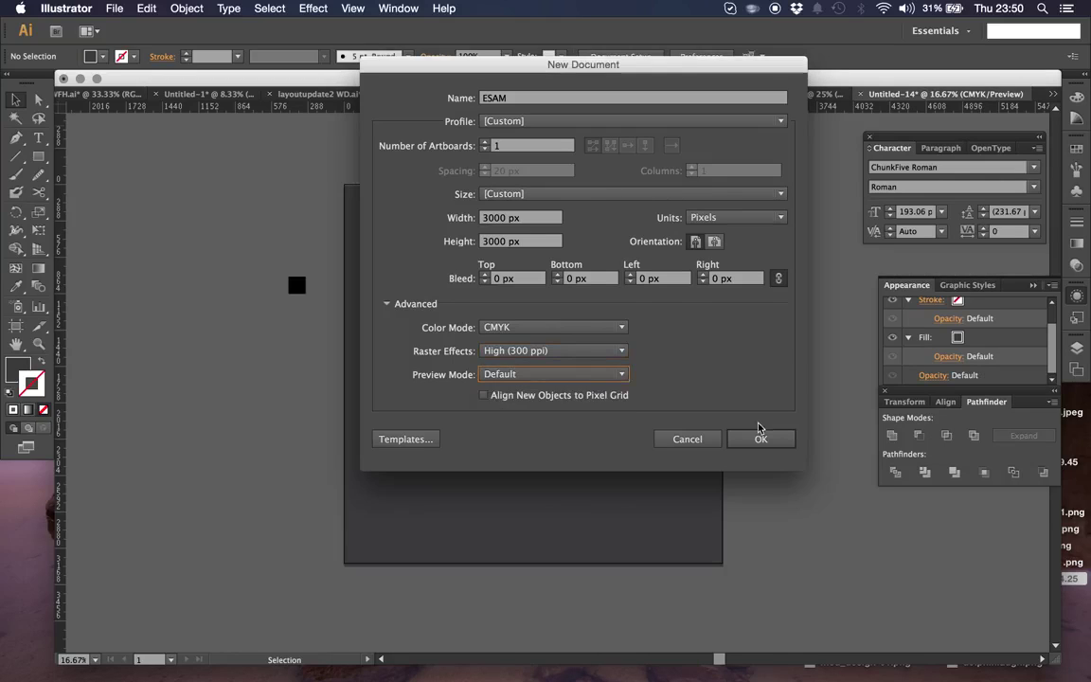
pyautogui.click(763, 441)
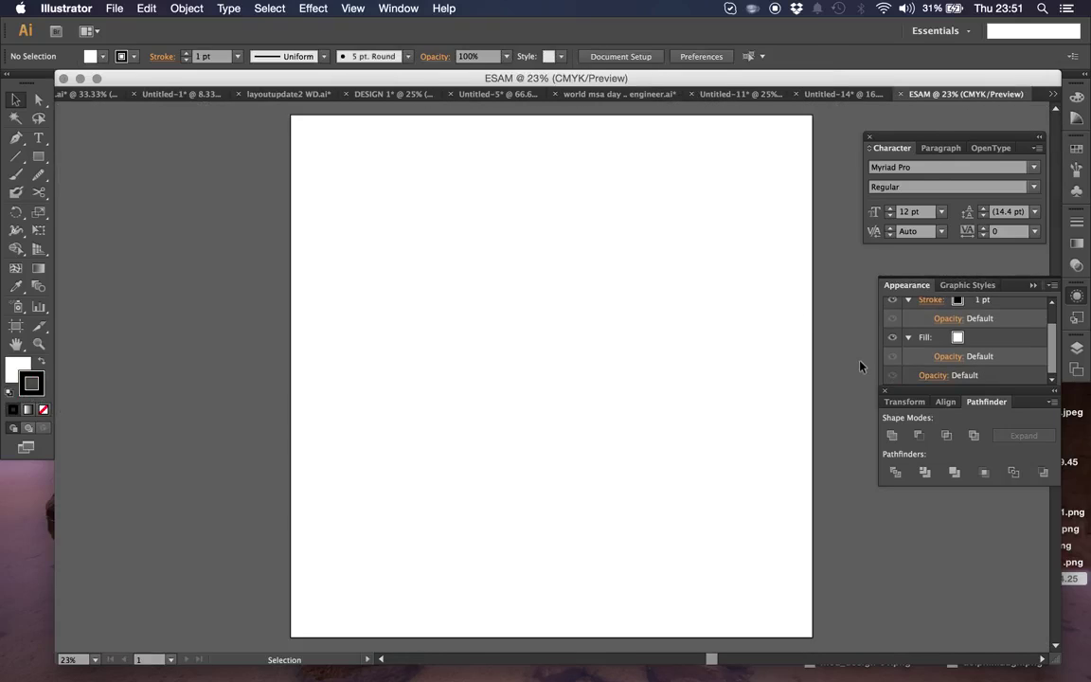
# Draw a second artboard about 2981 px high beside the first one and set its width to 3000 px.
pyautogui.press('super+minus')
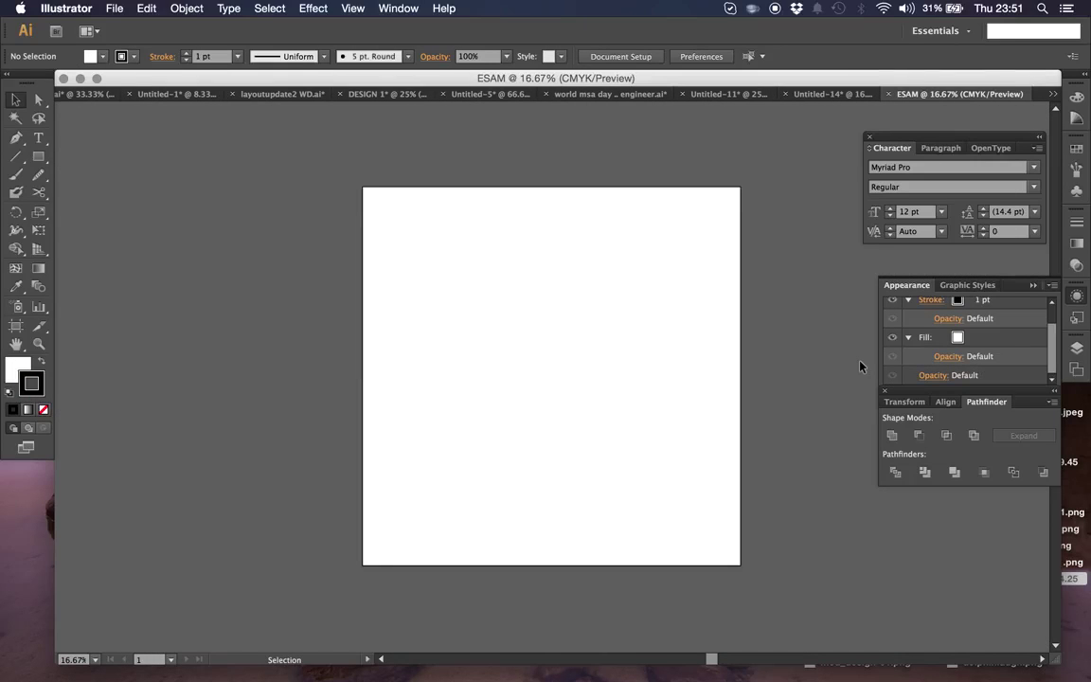
pyautogui.hscroll(-5, 860, 366)
pyautogui.scroll(-3, 860, 367)
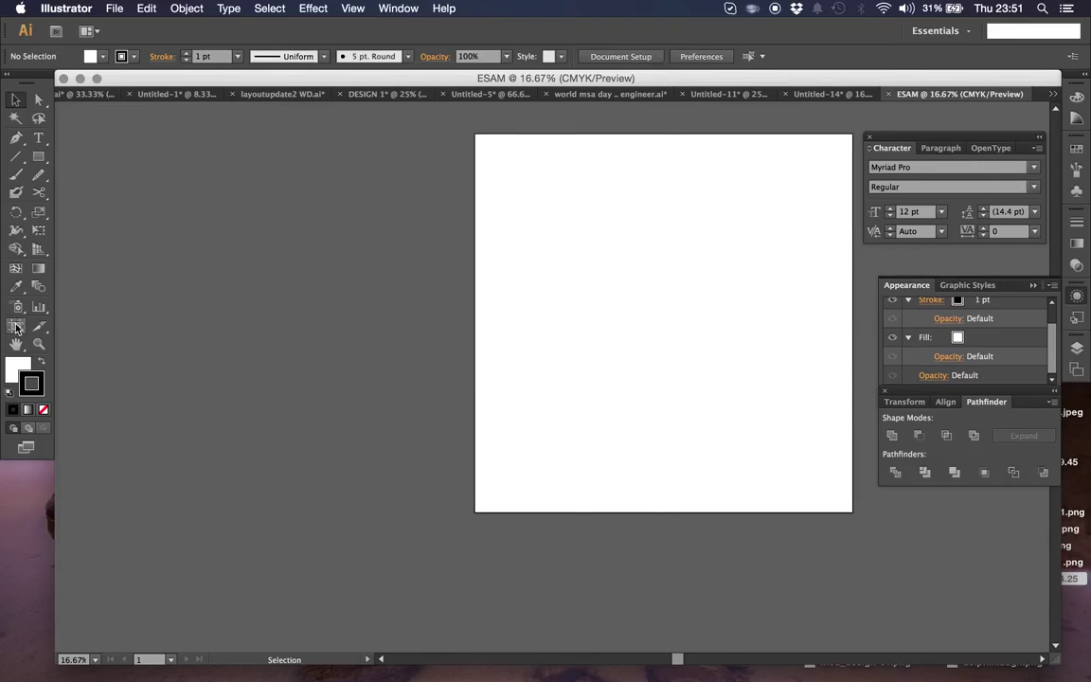
pyautogui.hotkey('shift', 'o')
pyautogui.moveTo(443, 572); pyautogui.dragTo(95, 195)
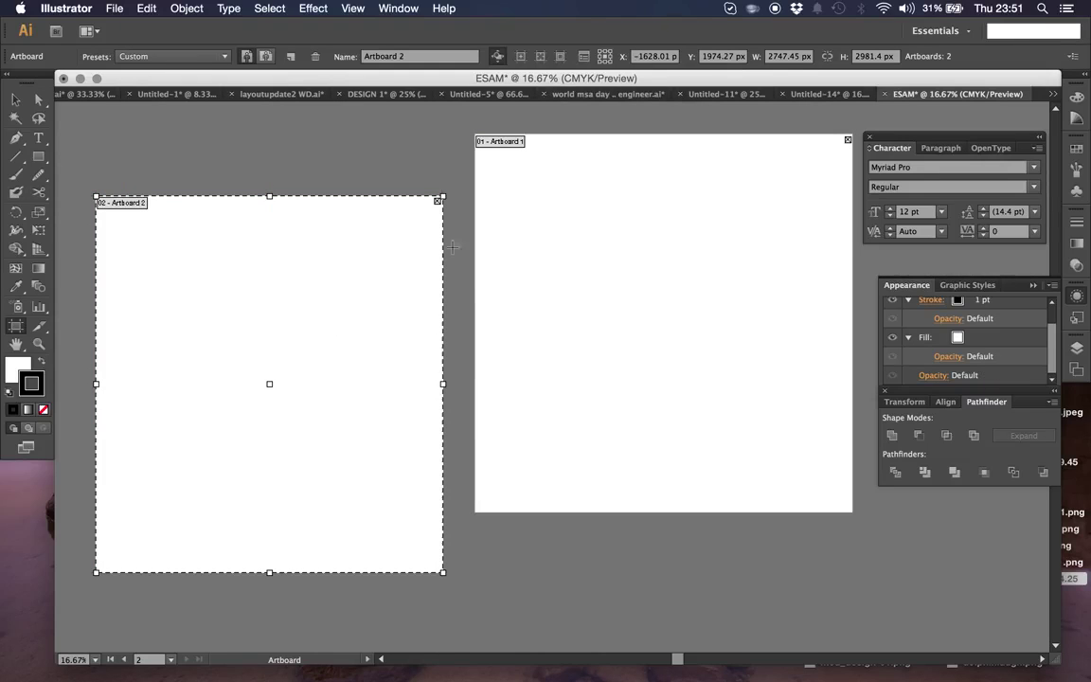
pyautogui.click(788, 56)
pyautogui.write('3000')
pyautogui.press('Tab')
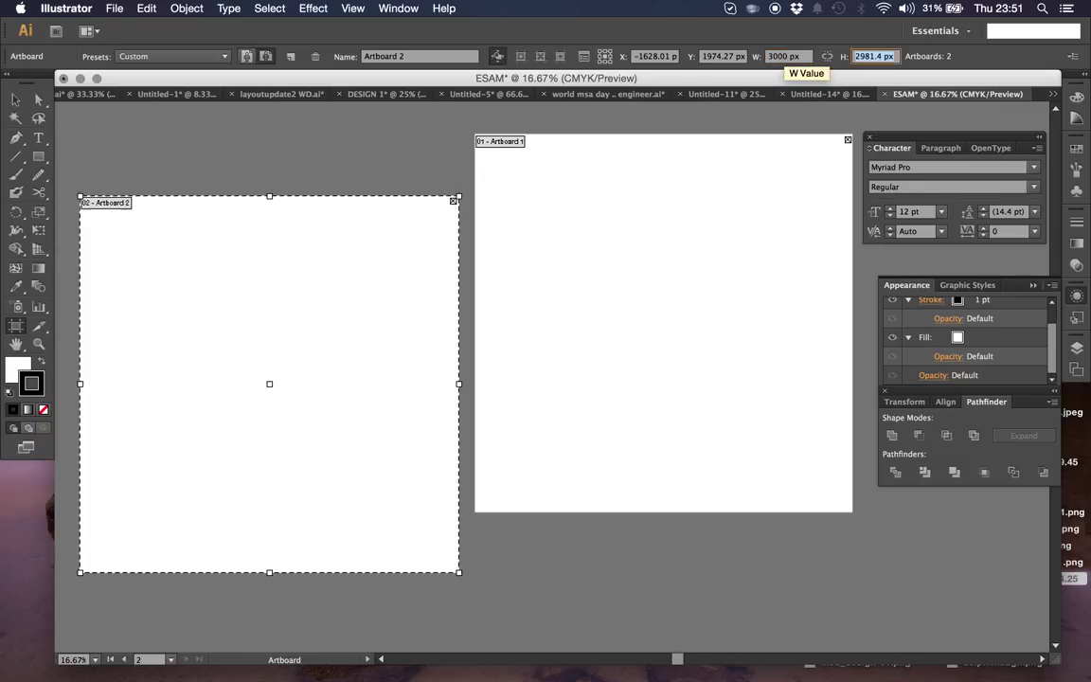
pyautogui.write('0')
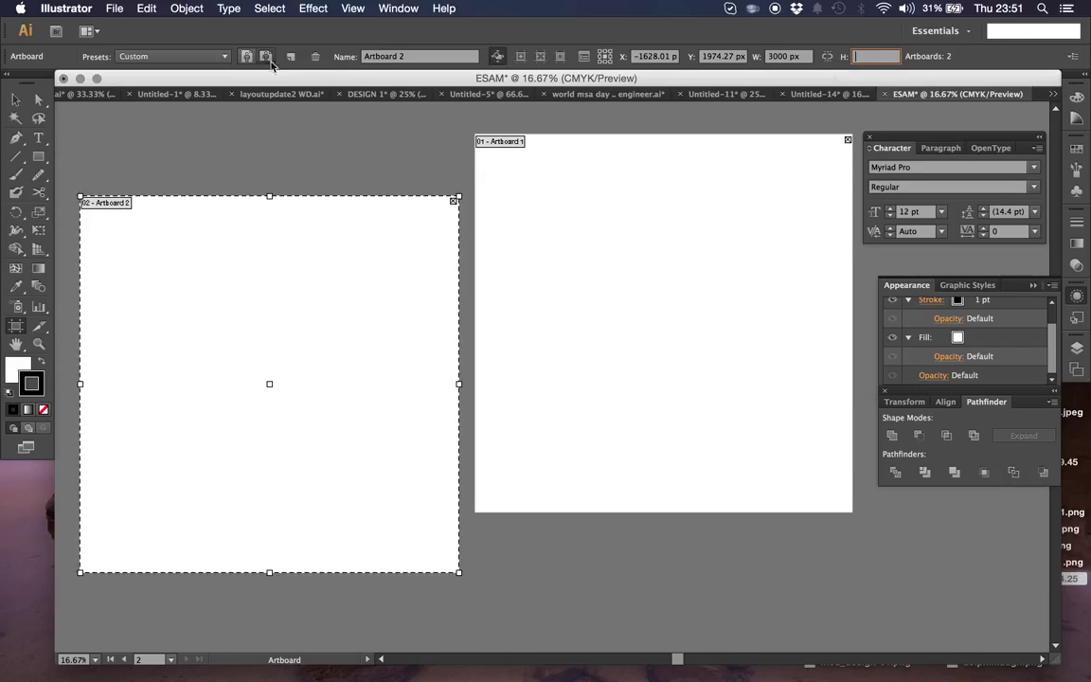
pyautogui.click(17, 99)
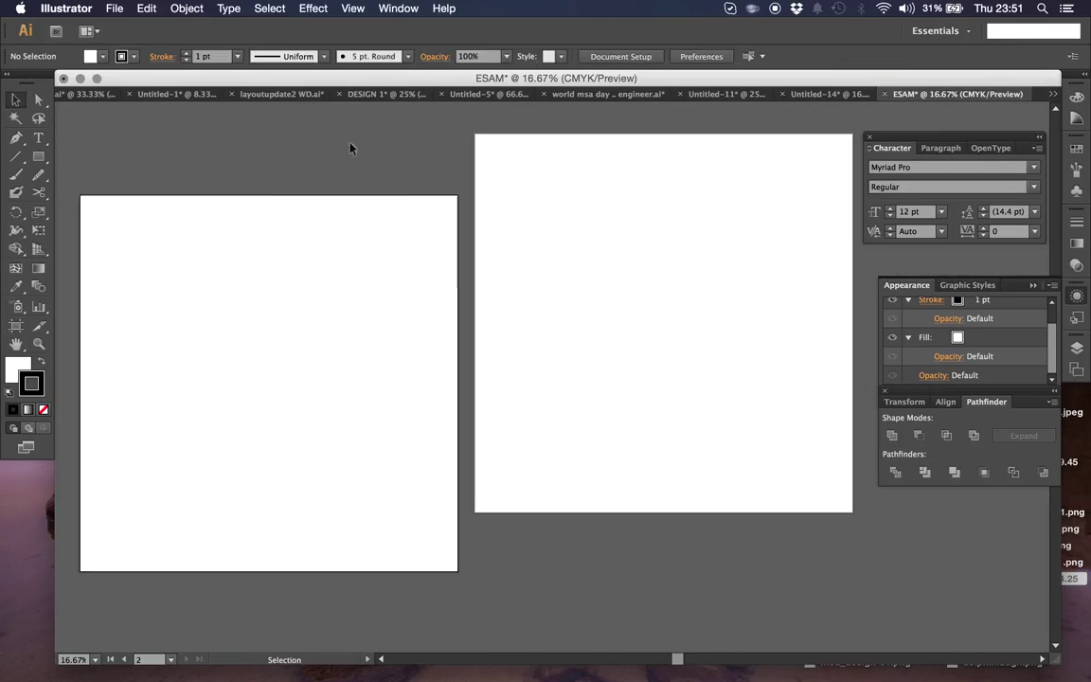
# Delete the second artboard and return to the Selection tool.
pyautogui.click(17, 324)
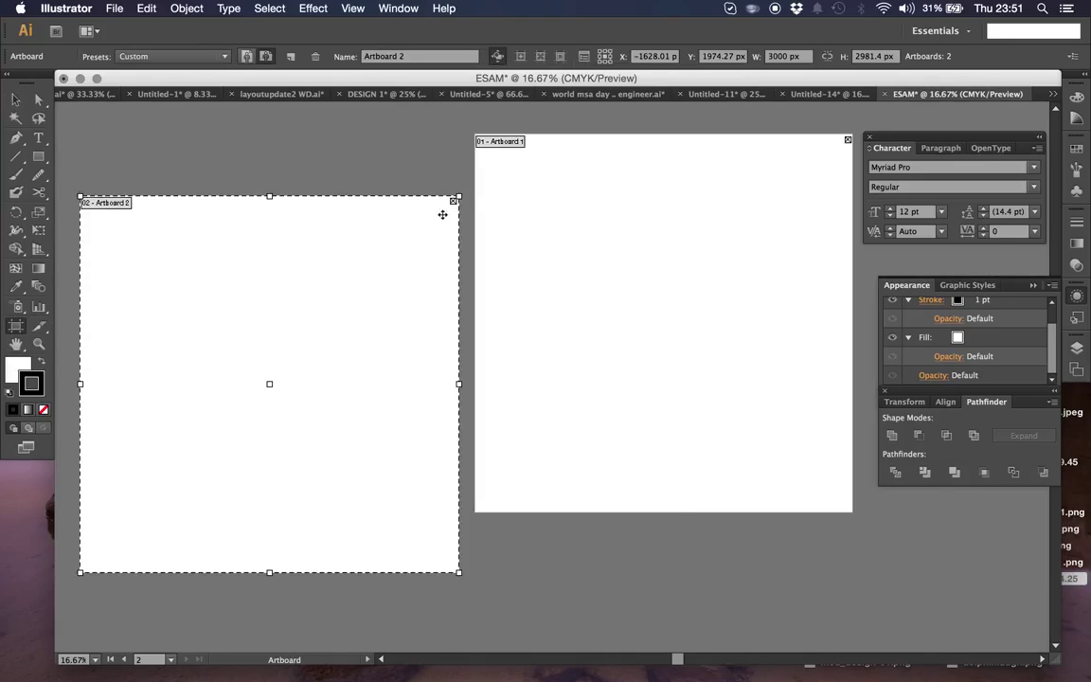
pyautogui.click(451, 200)
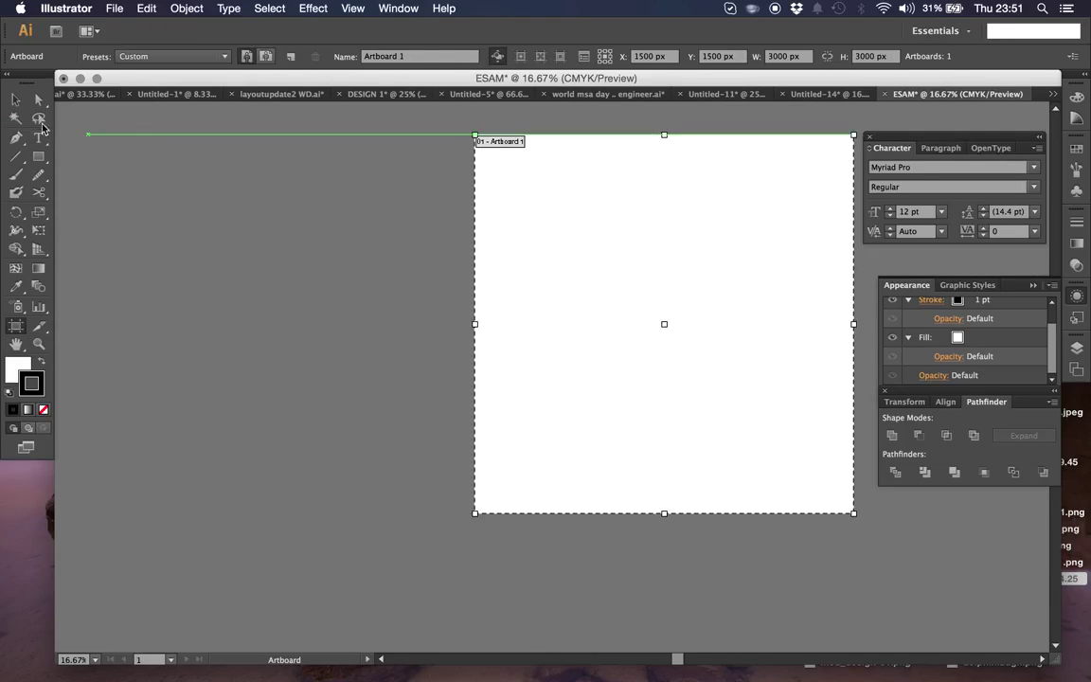
pyautogui.click(16, 98)
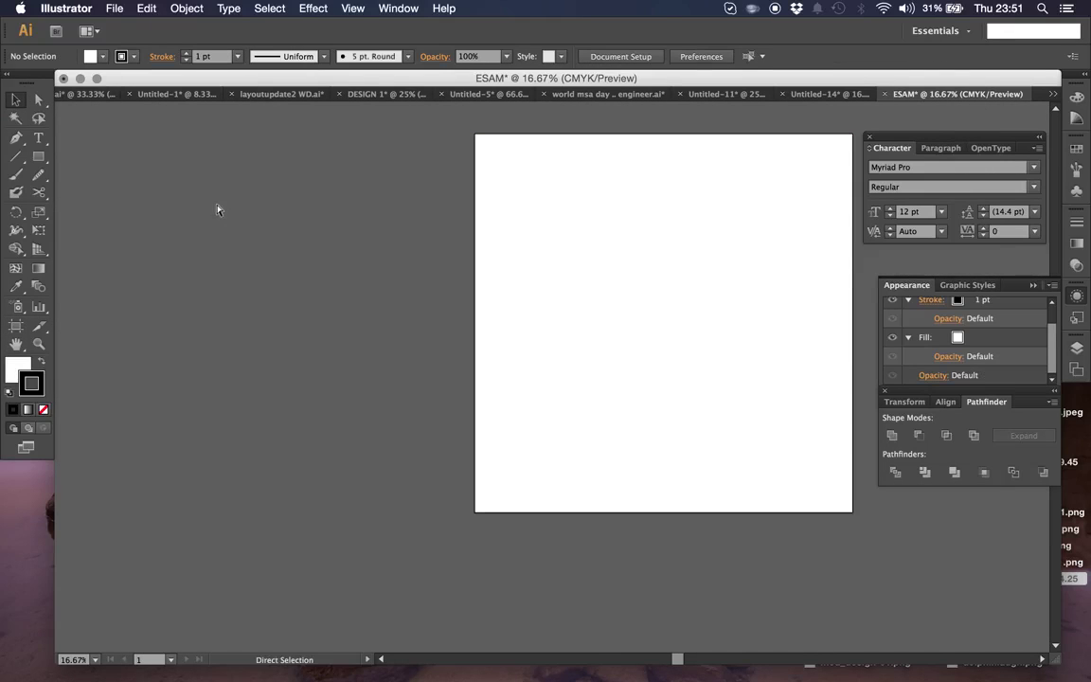
pyautogui.press('super+equal')
pyautogui.press('super+minus')
pyautogui.press('super+minus')
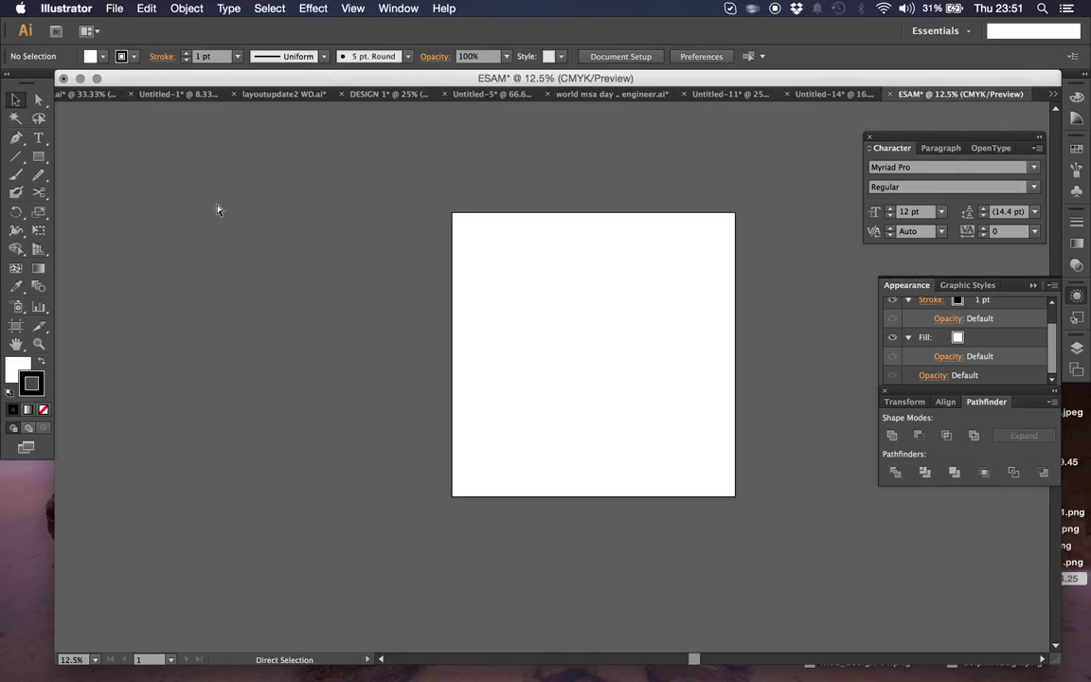
pyautogui.press('super+0')
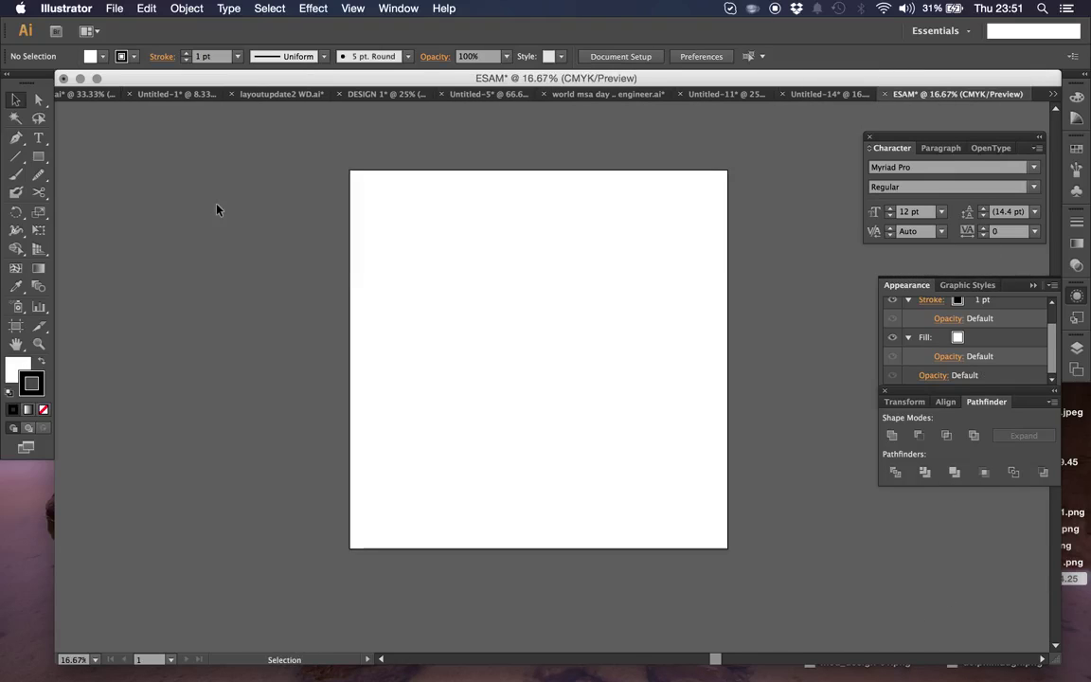
pyautogui.press('super+equal')
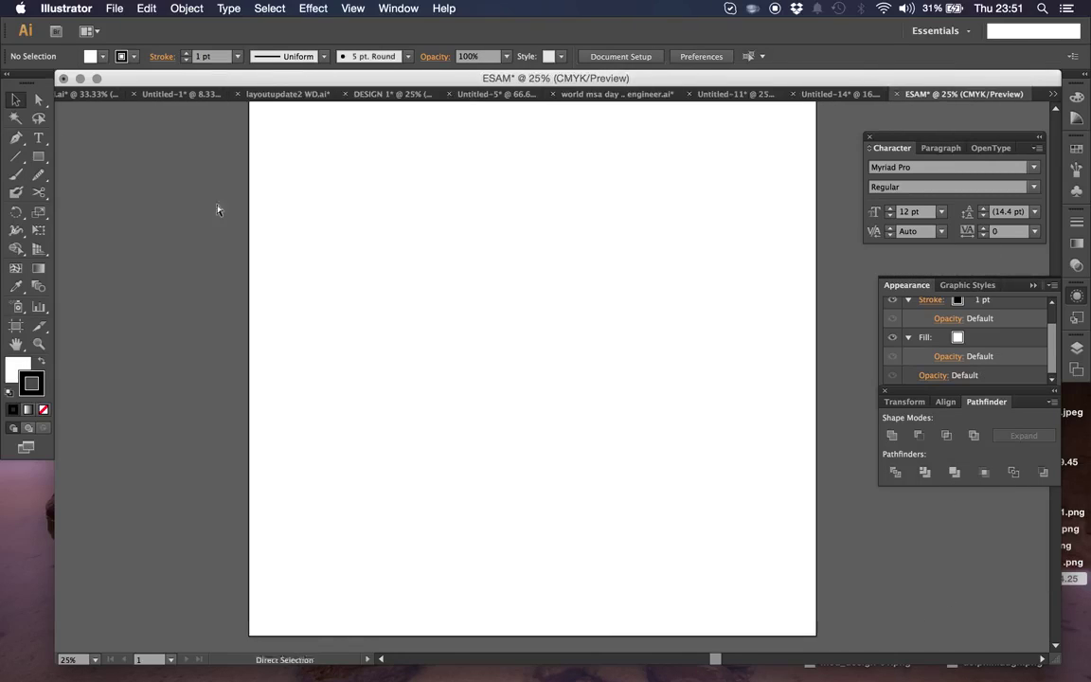
pyautogui.press('super+minus')
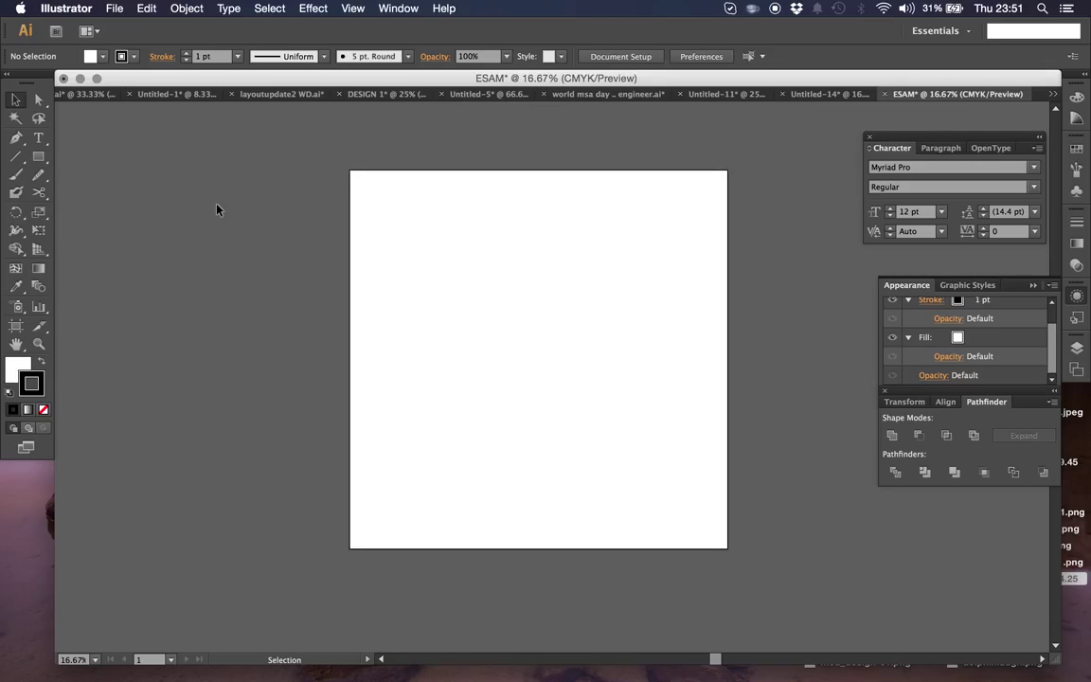
pyautogui.press('super')
pyautogui.press('super+equal')
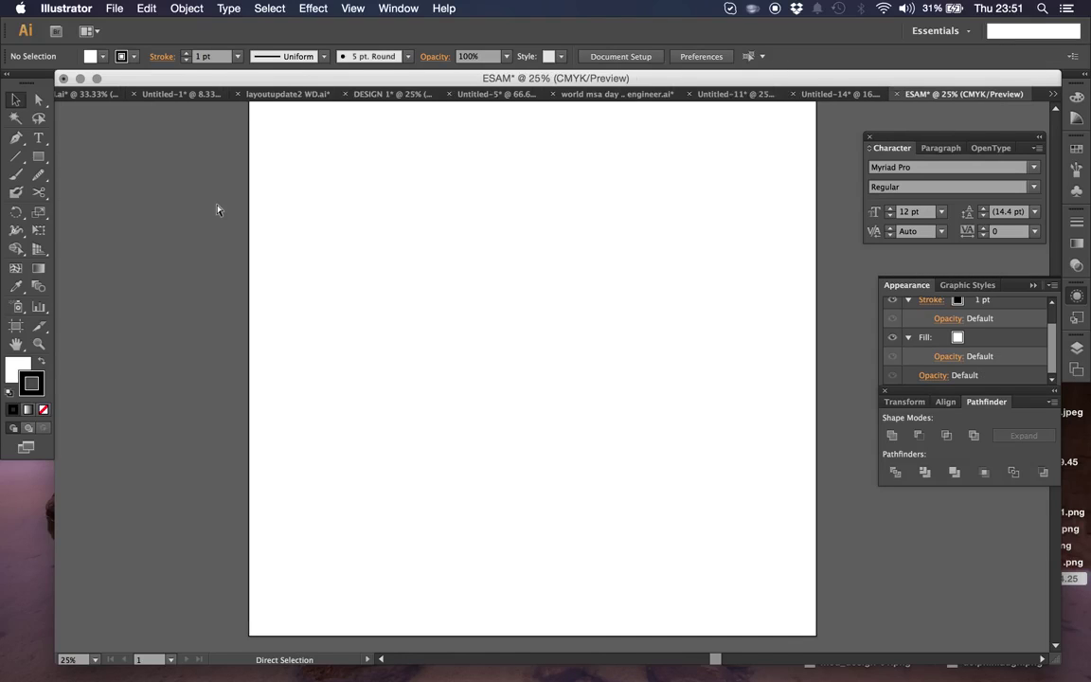
pyautogui.press('super+minus')
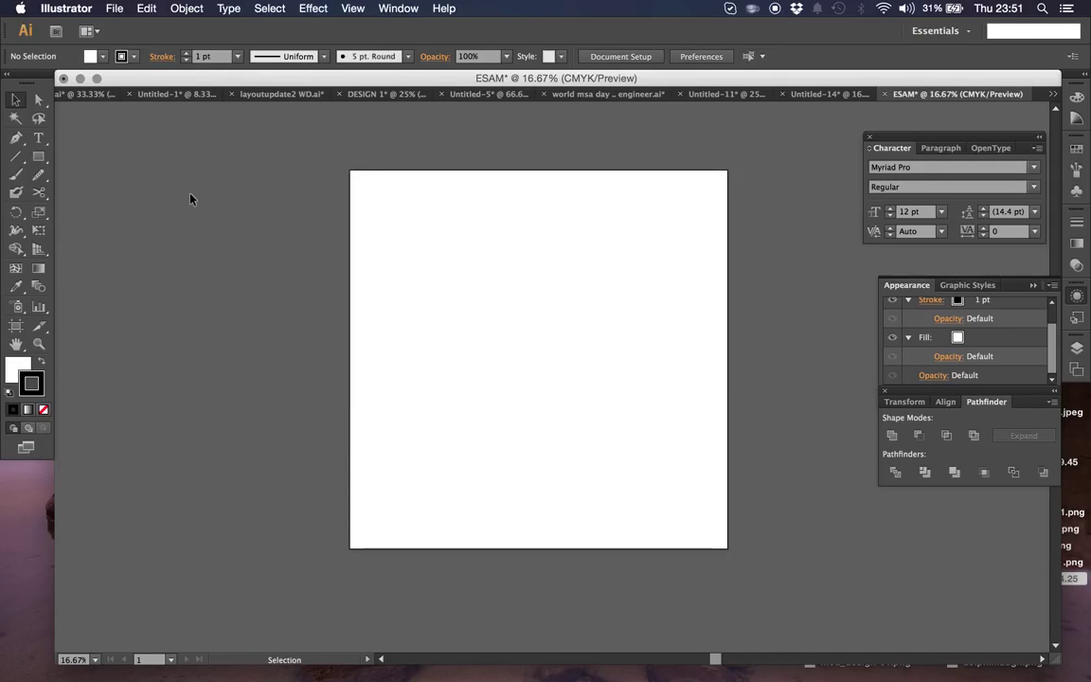
# Add the point text "TODAY WAS A COLD DAY IN" on the artboard and select it as an object.
pyautogui.click(42, 140)
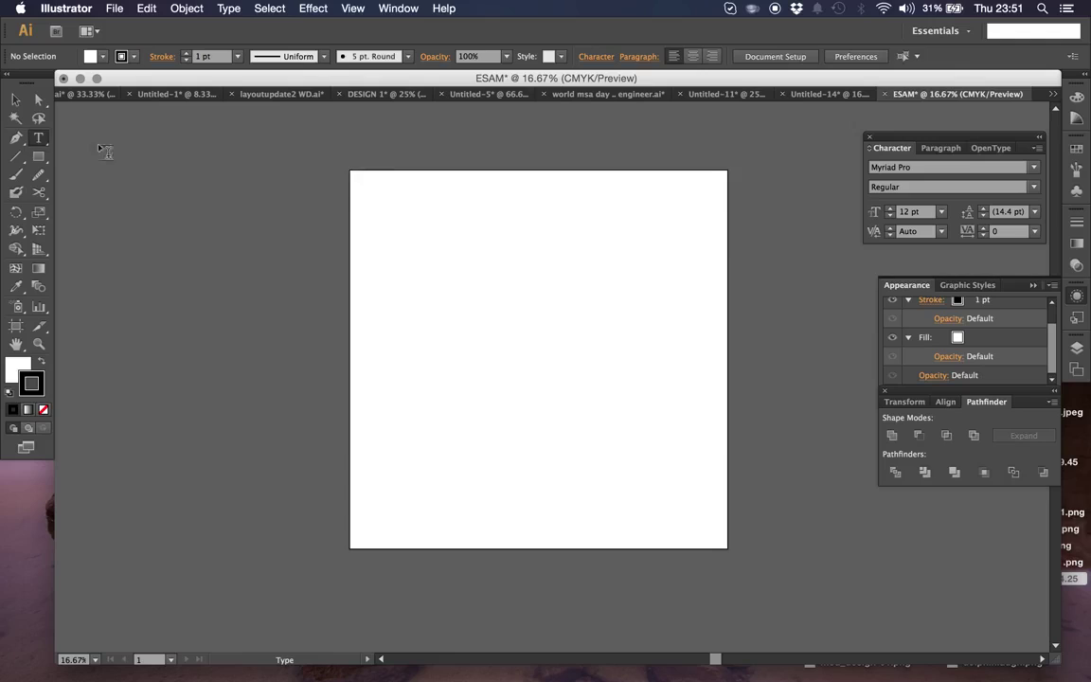
pyautogui.click(439, 280)
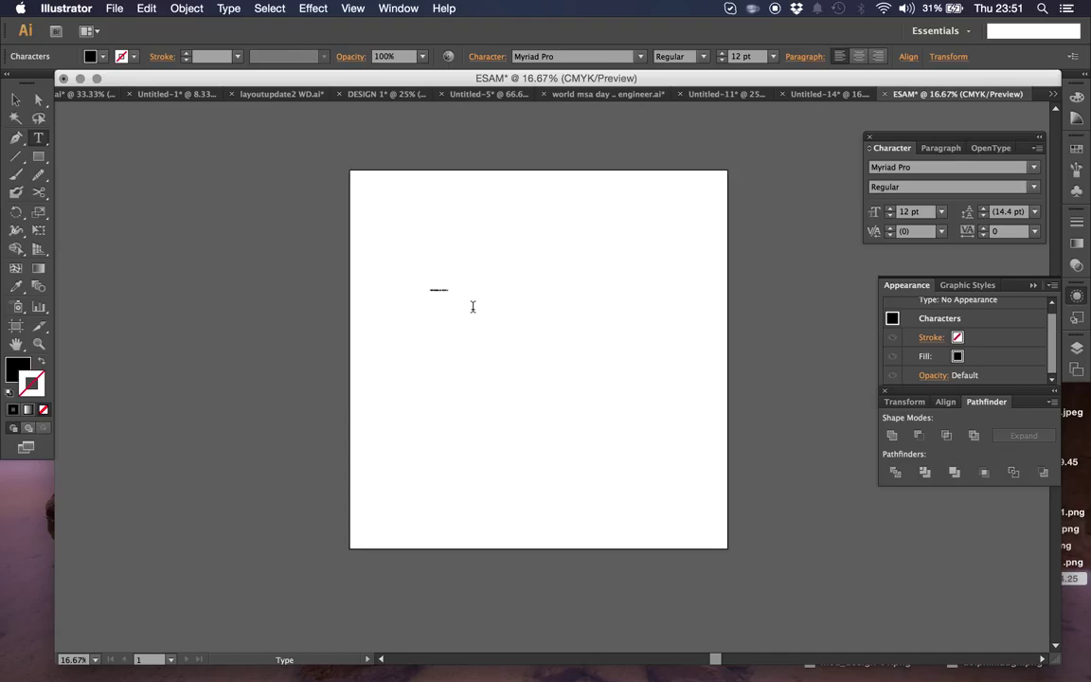
pyautogui.click(16, 99)
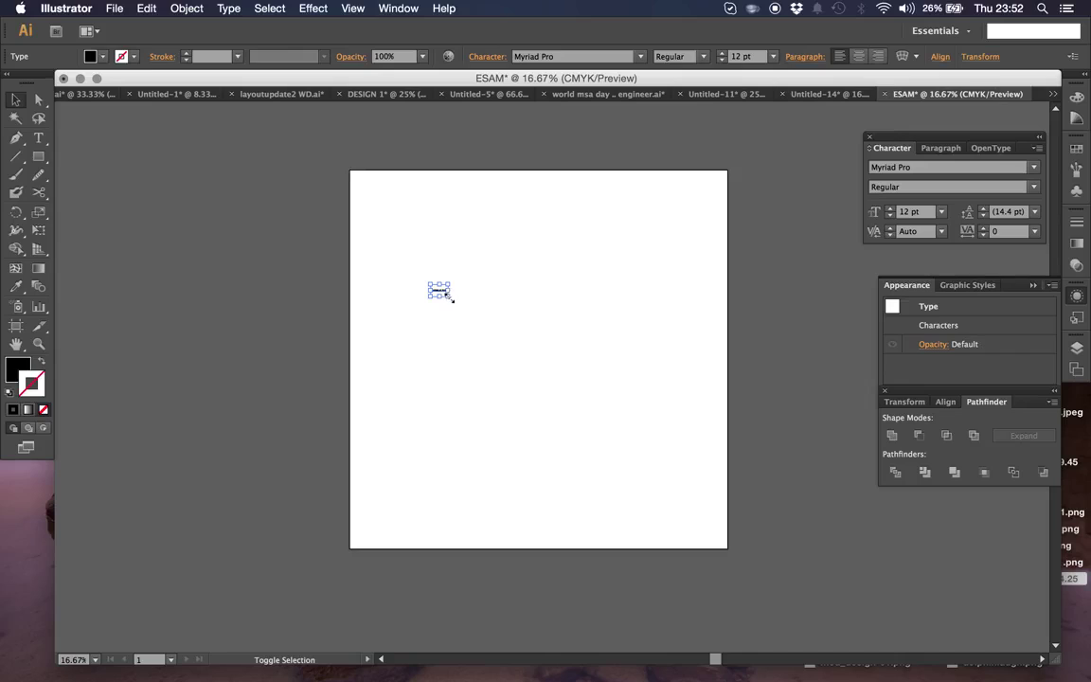
# Enlarge the text line proportionally to about 206.5 pt so that it spans most of the artboard's width.
pyautogui.moveTo(452, 298); pyautogui.dragTo(636, 280)
pyautogui.press('super+z')
pyautogui.moveTo(638, 364); pyautogui.dragTo(691, 370)
pyautogui.moveTo(428, 344); pyautogui.dragTo(384, 302)
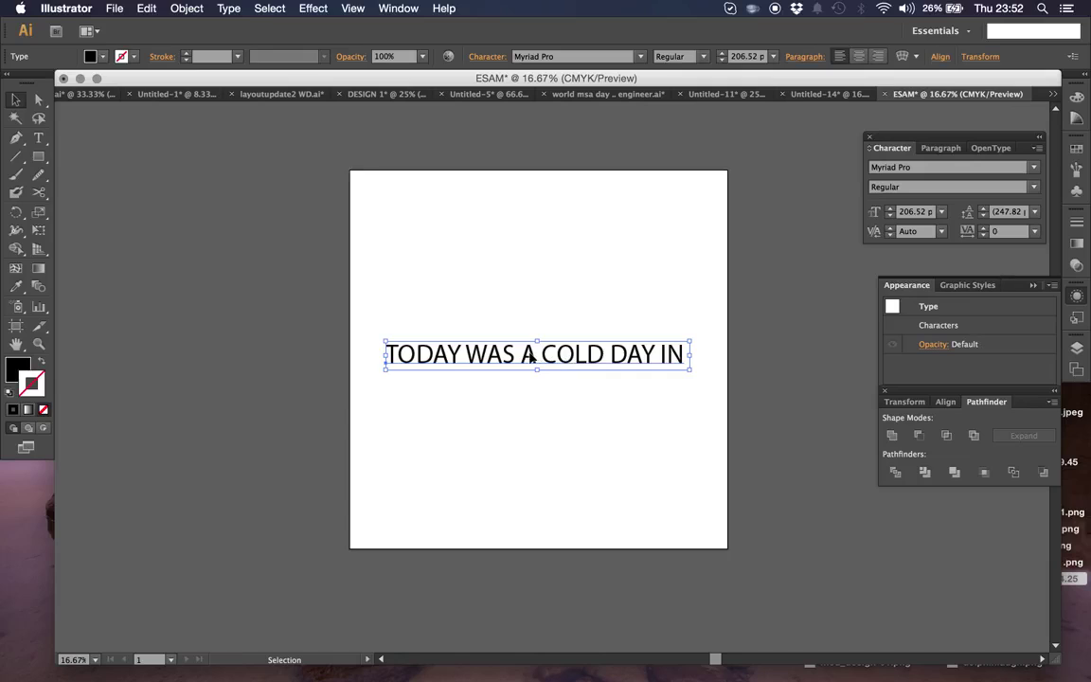
# Center the text line horizontally and vertically on the artboard, move it up to the artboard's upper part and deselect it.
pyautogui.click(939, 57)
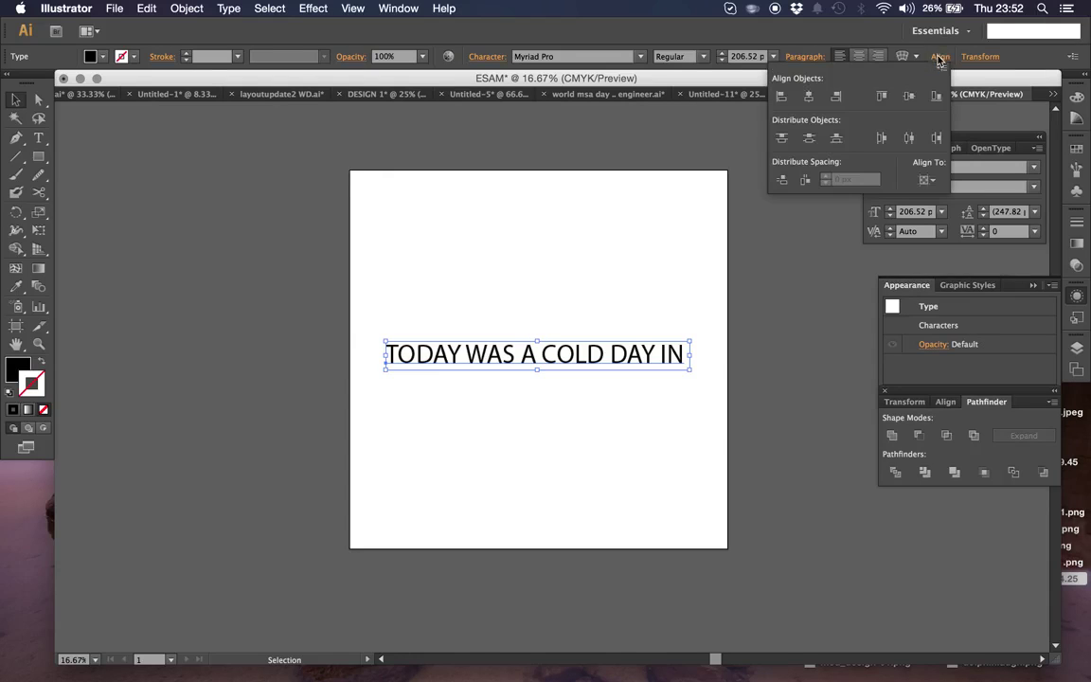
pyautogui.click(935, 181)
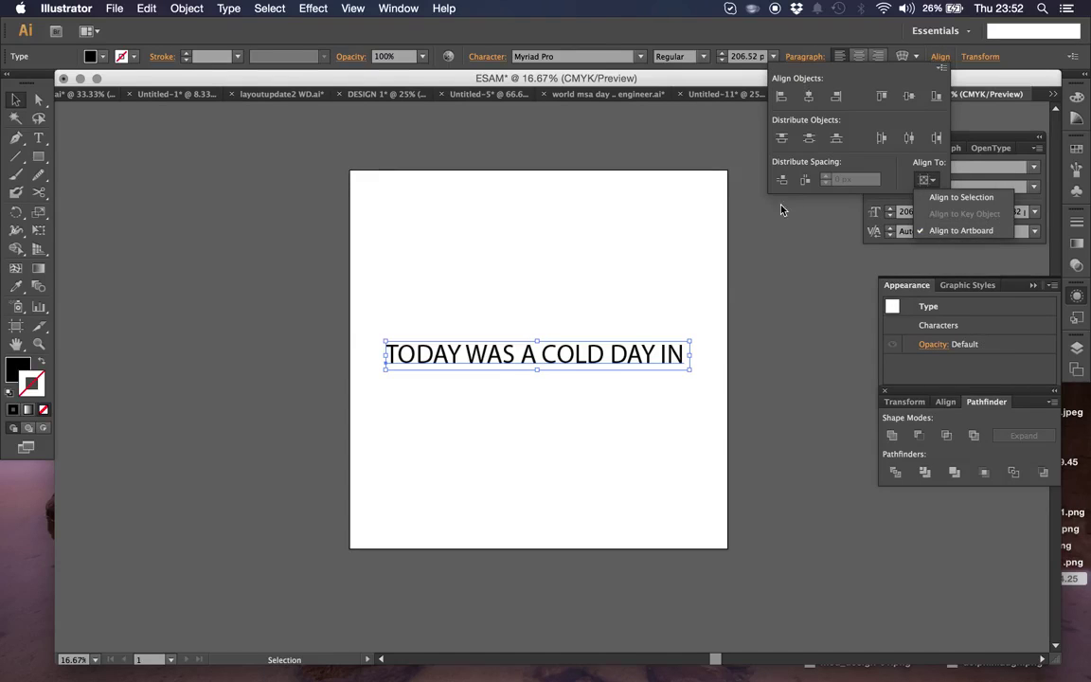
pyautogui.click(810, 97)
pyautogui.click(908, 96)
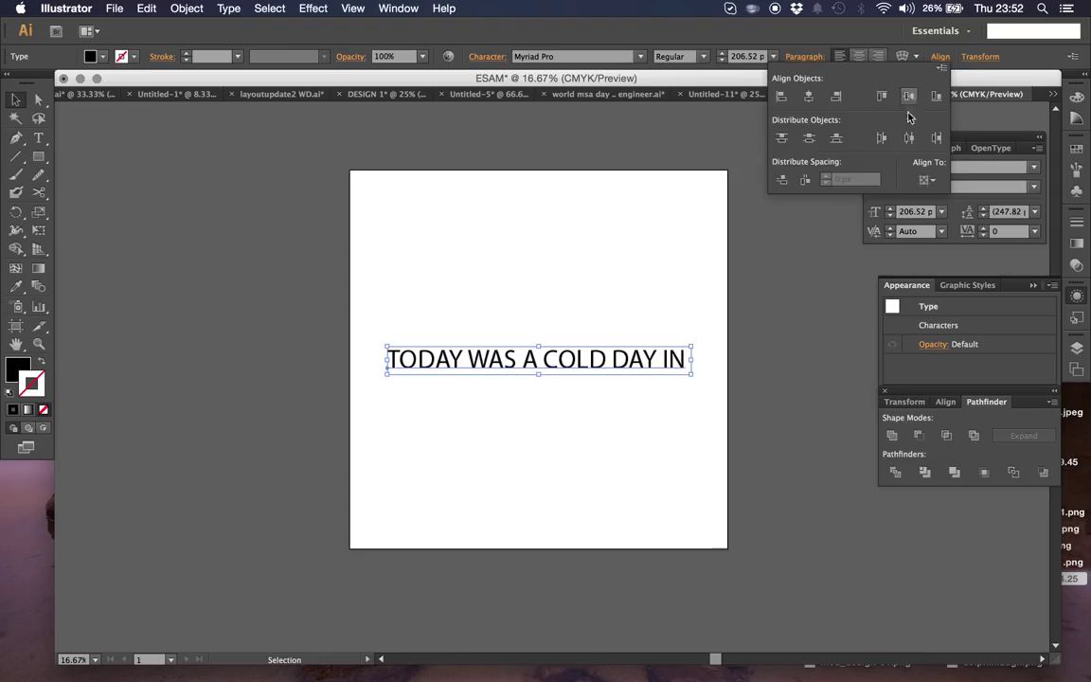
pyautogui.moveTo(606, 366); pyautogui.dragTo(612, 248)
pyautogui.click(439, 164)
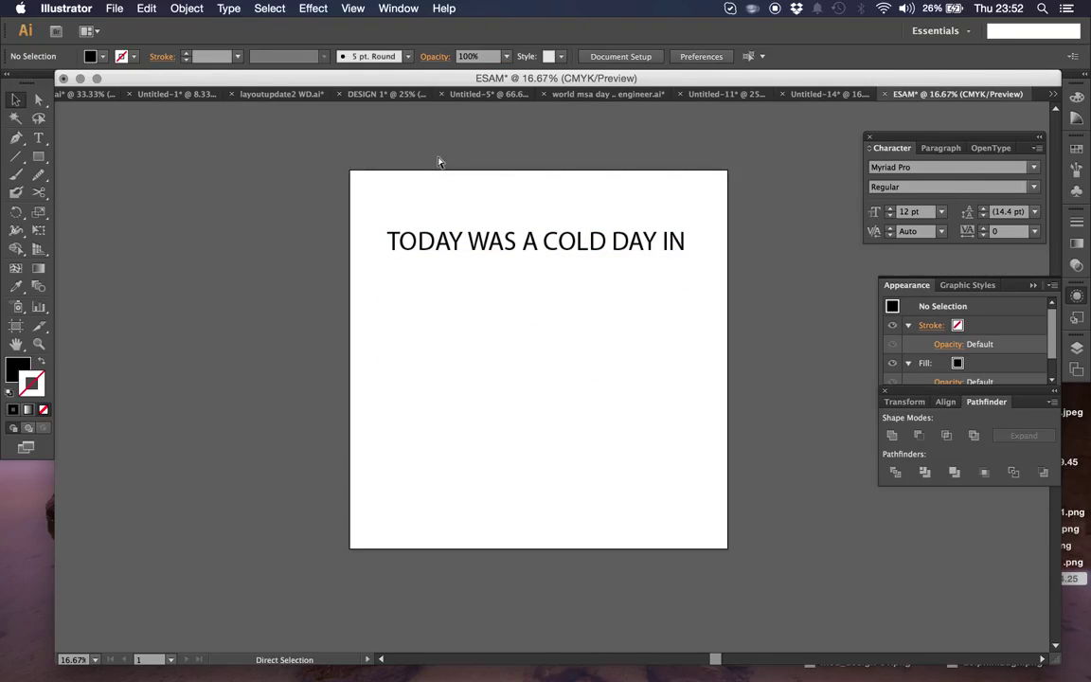
# Show the rulers and place one vertical guide outside the artboard and one at each end of the text line.
pyautogui.press('super+r')
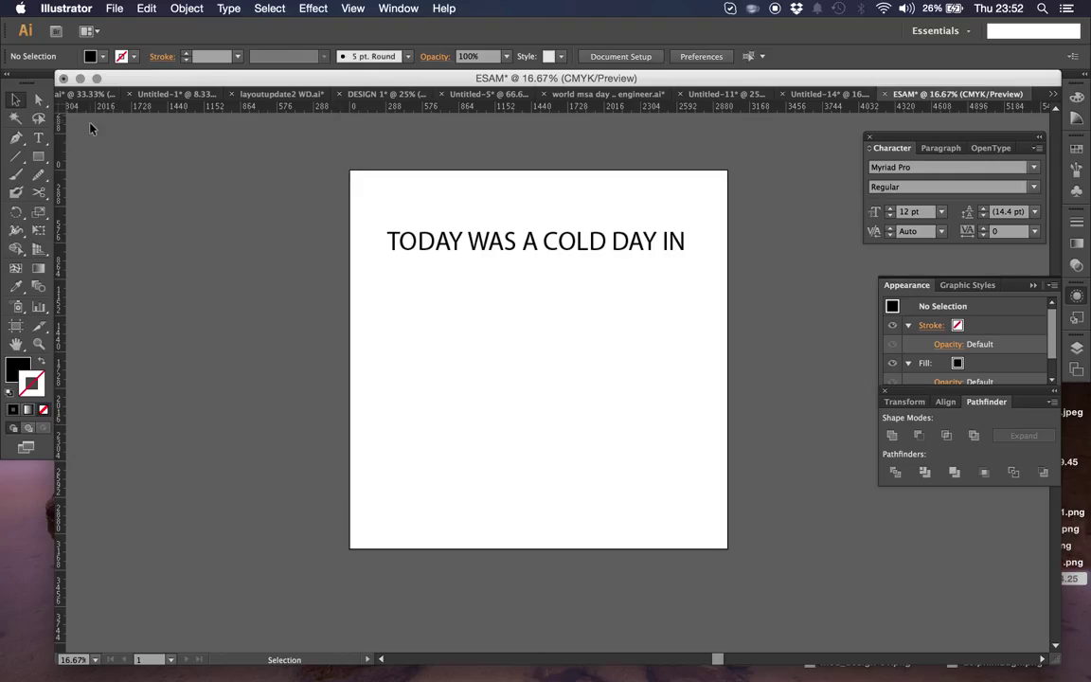
pyautogui.moveTo(59, 168); pyautogui.dragTo(147, 219)
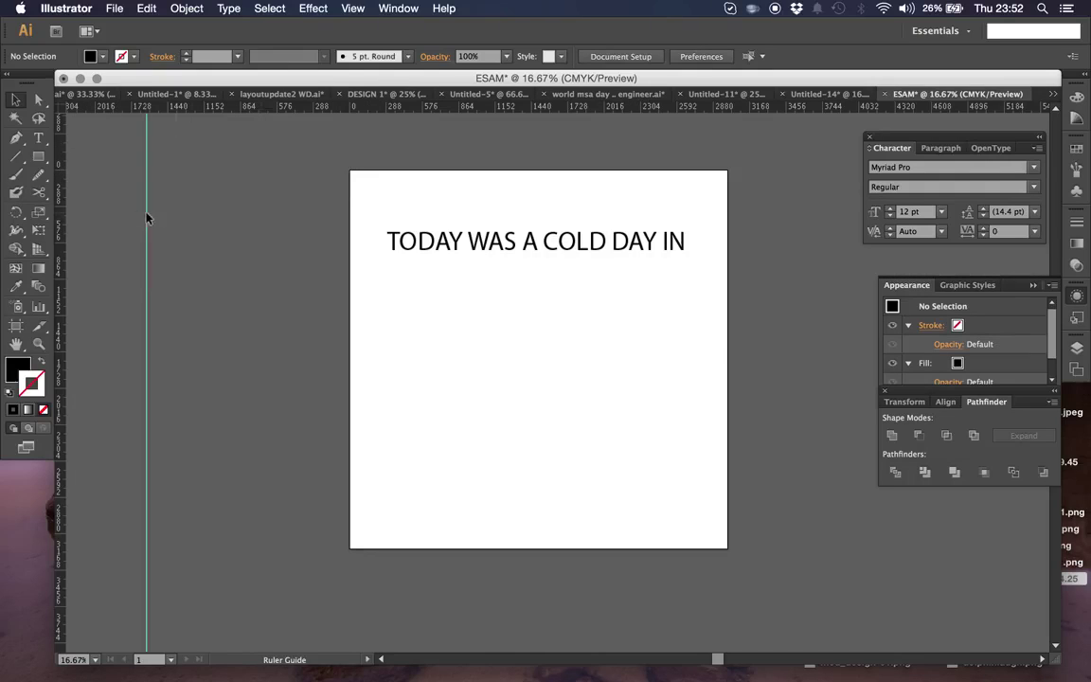
pyautogui.moveTo(60, 180); pyautogui.dragTo(387, 220)
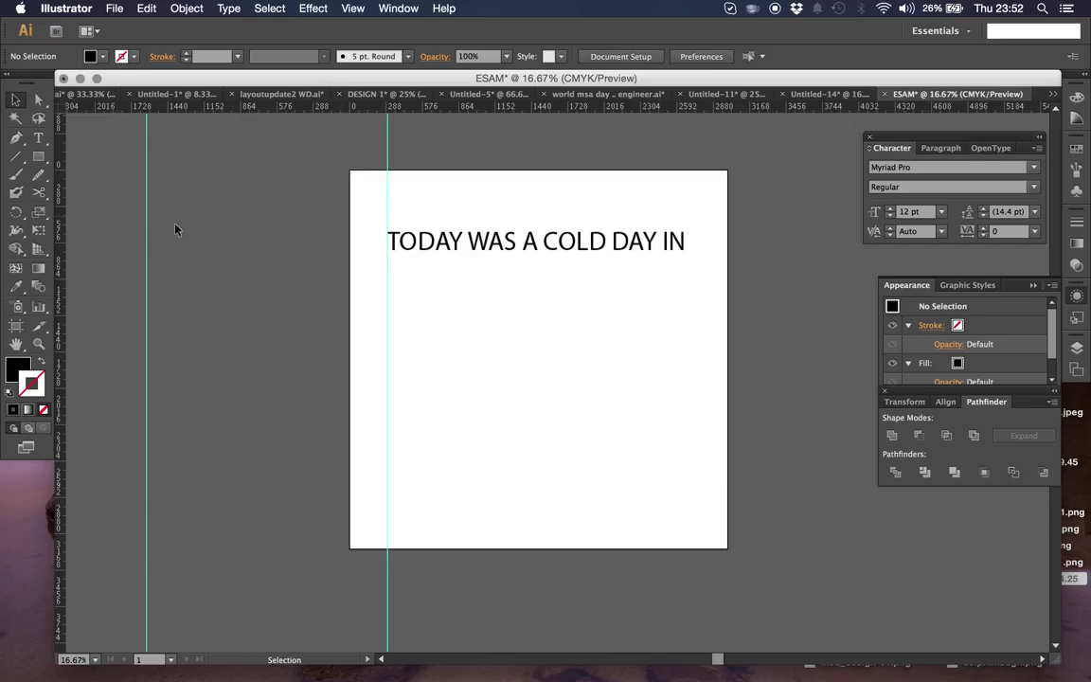
pyautogui.moveTo(56, 185); pyautogui.dragTo(682, 275)
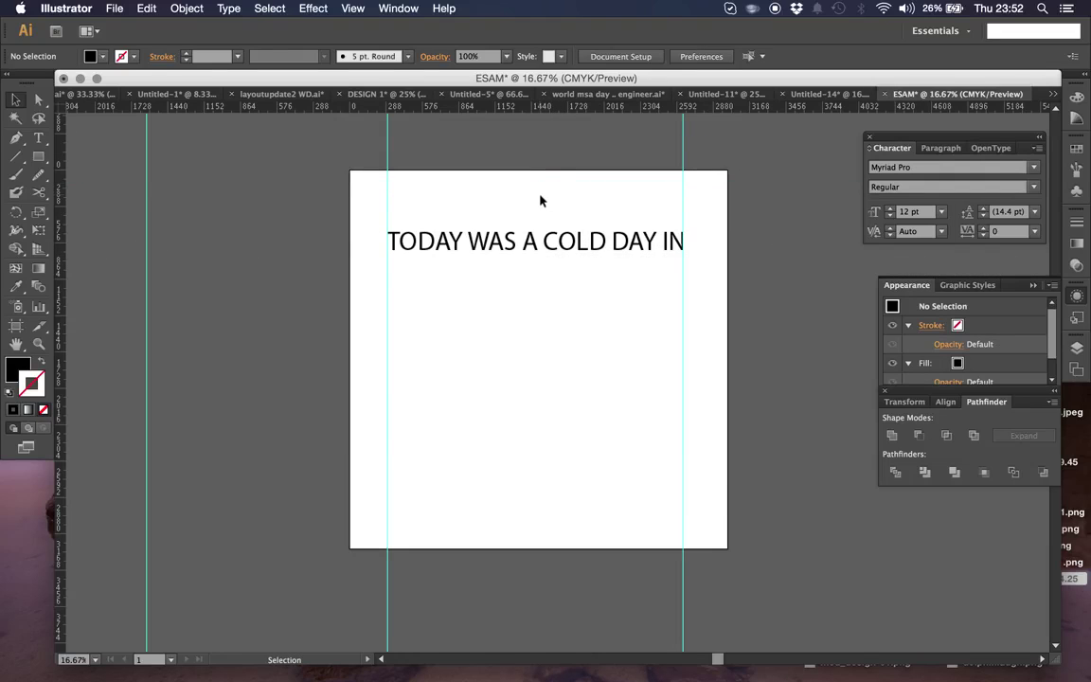
# Change the text line's font to League Spartan Bold.
pyautogui.click(499, 238)
pyautogui.click(563, 58)
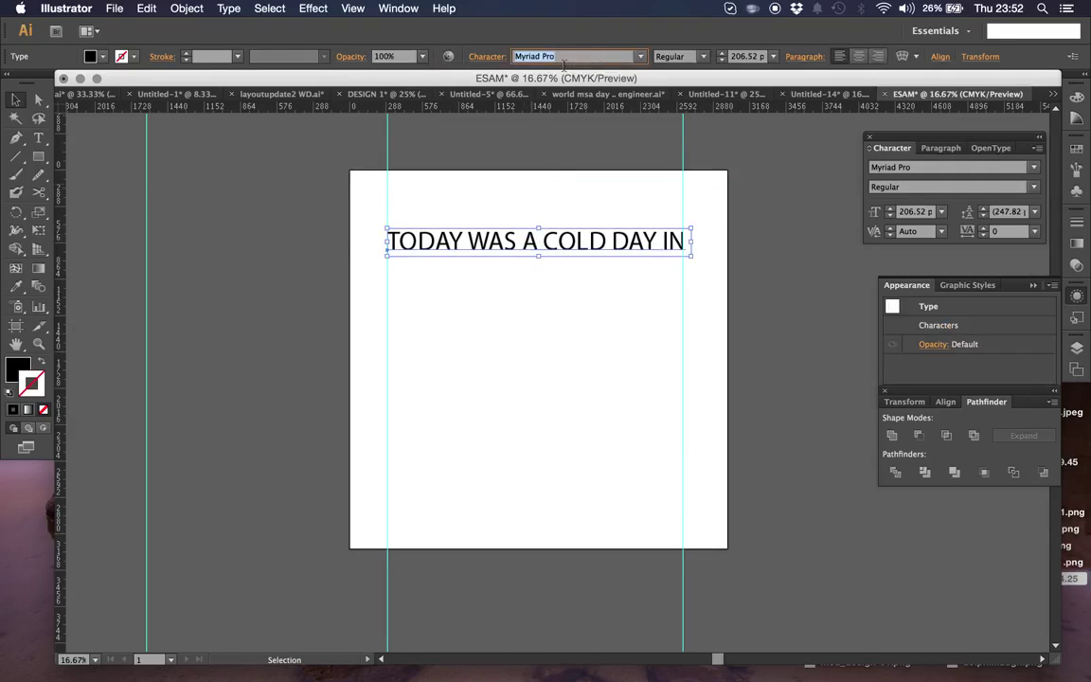
pyautogui.write('League Spartan Bold')
pyautogui.press('Return')
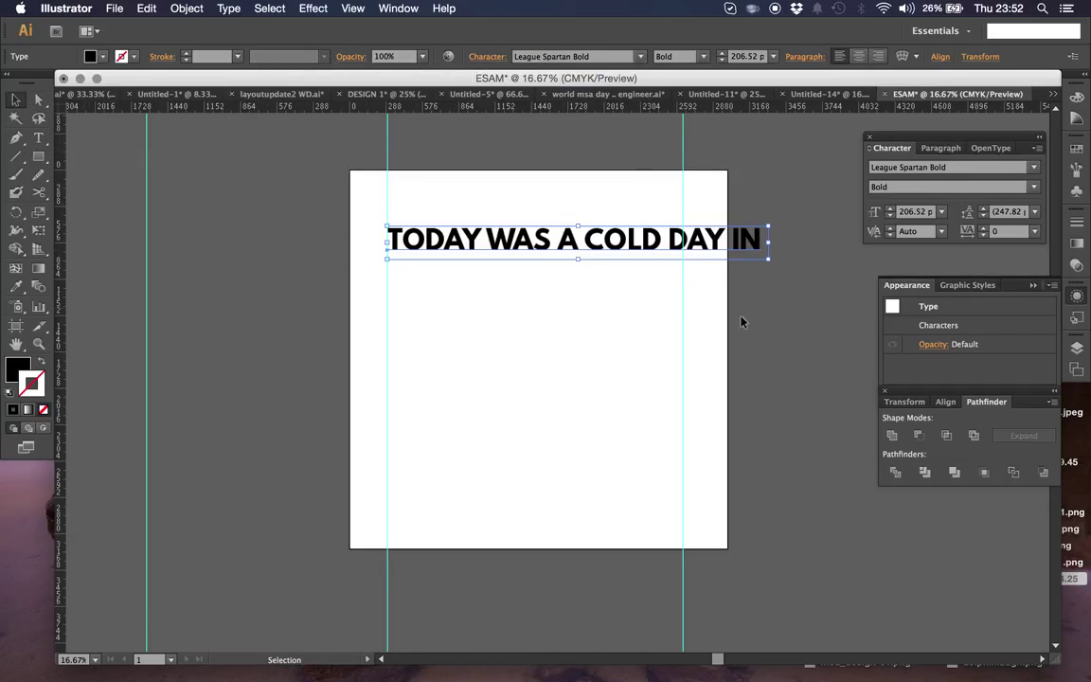
# Scale the text line down proportionally to about 163.8 pt so that it fits exactly between the two artboard guides.
pyautogui.moveTo(770, 262); pyautogui.dragTo(710, 258)
pyautogui.press('super+equal')
pyautogui.scroll(5, 710, 255)
pyautogui.hscroll(3, 711, 255)
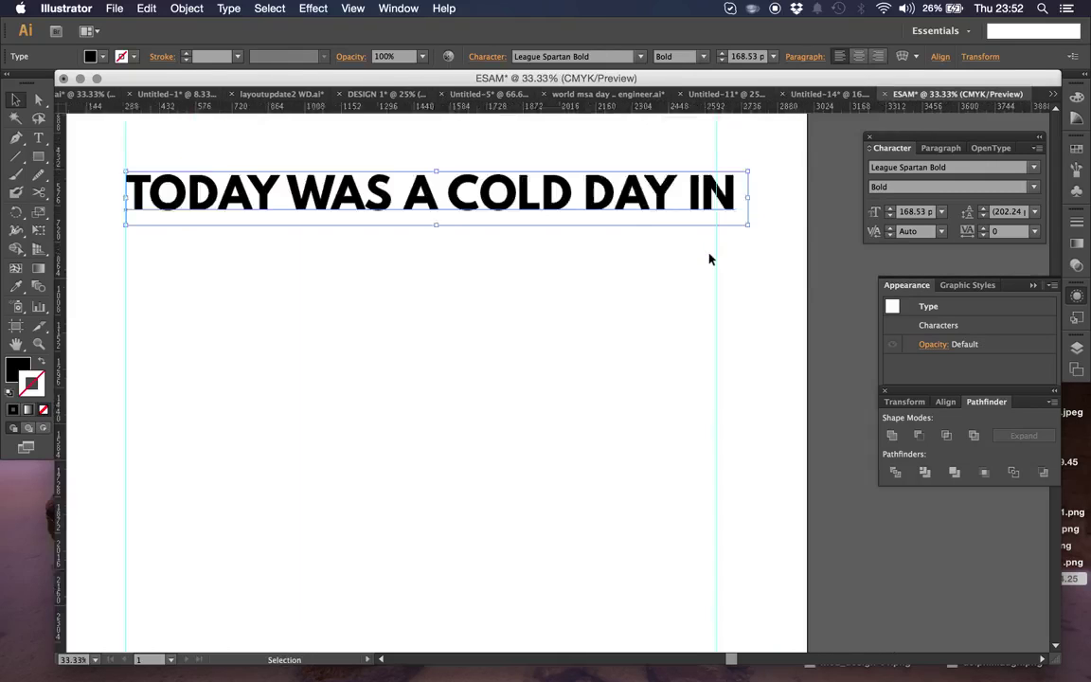
pyautogui.moveTo(722, 254); pyautogui.dragTo(705, 252)
pyautogui.click(718, 256)
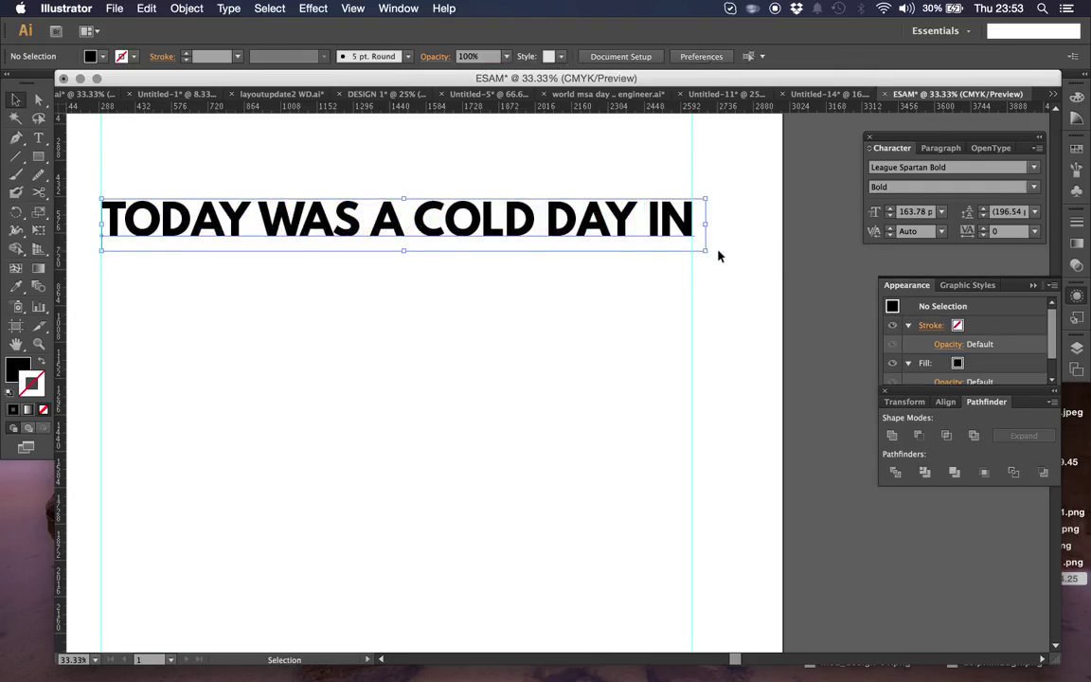
pyautogui.hscroll(-5, 718, 256)
pyautogui.press('super+minus')
pyautogui.press('super+minus')
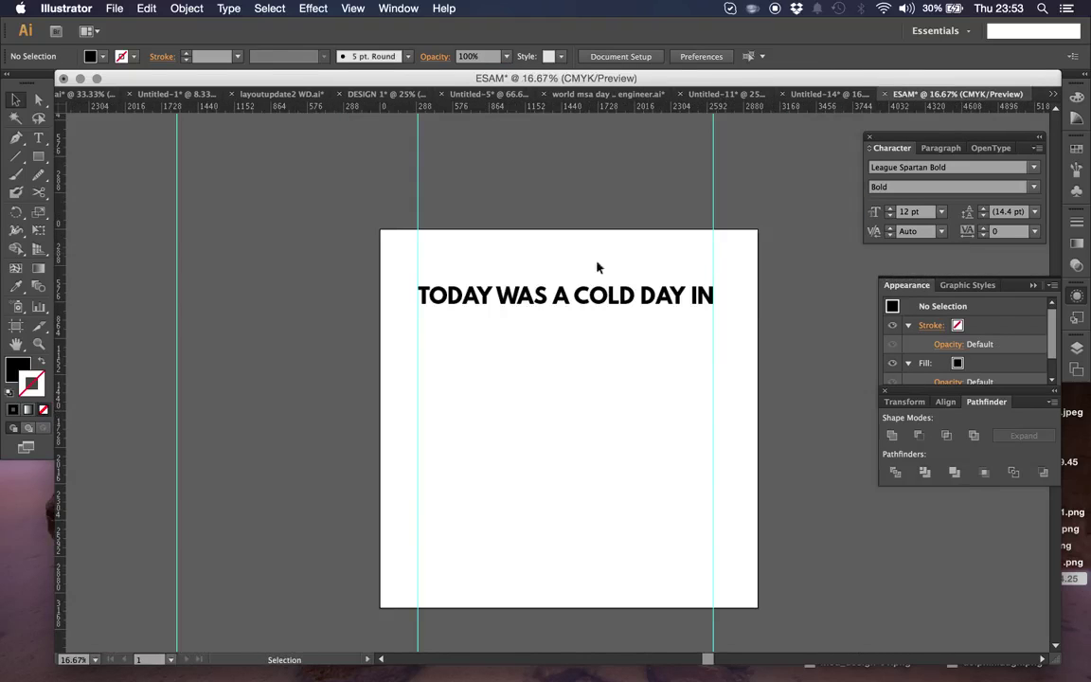
# Copy the text line and paste the duplicate in front, exactly over the original.
pyautogui.click(512, 298)
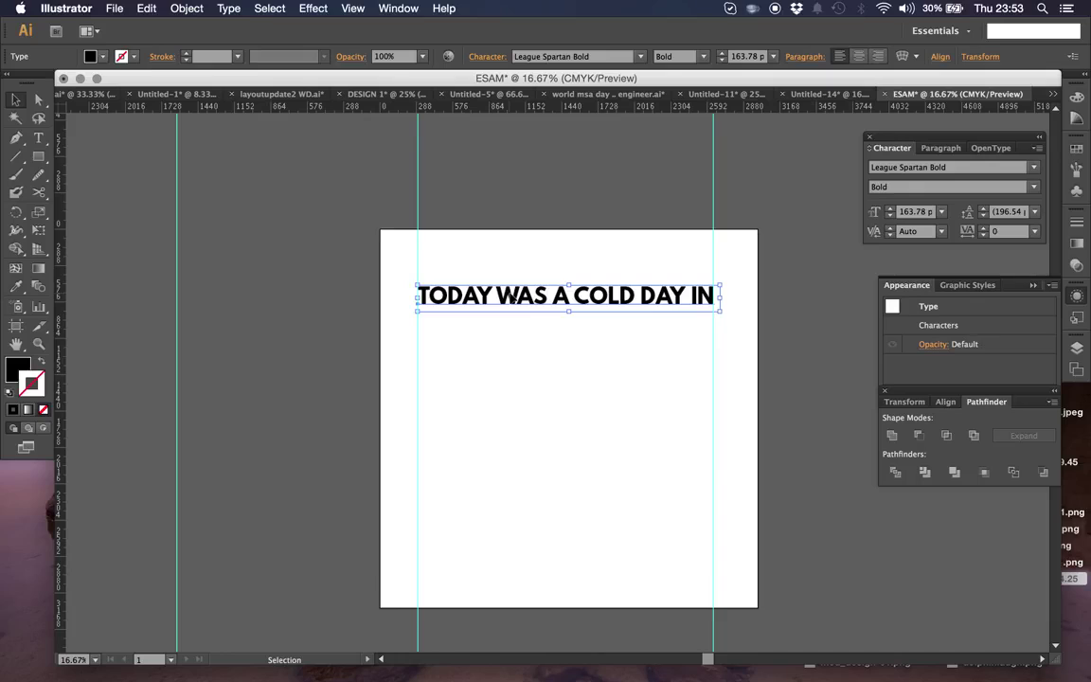
pyautogui.press('super')
pyautogui.press('super')
pyautogui.press('super+c')
pyautogui.press('super+v')
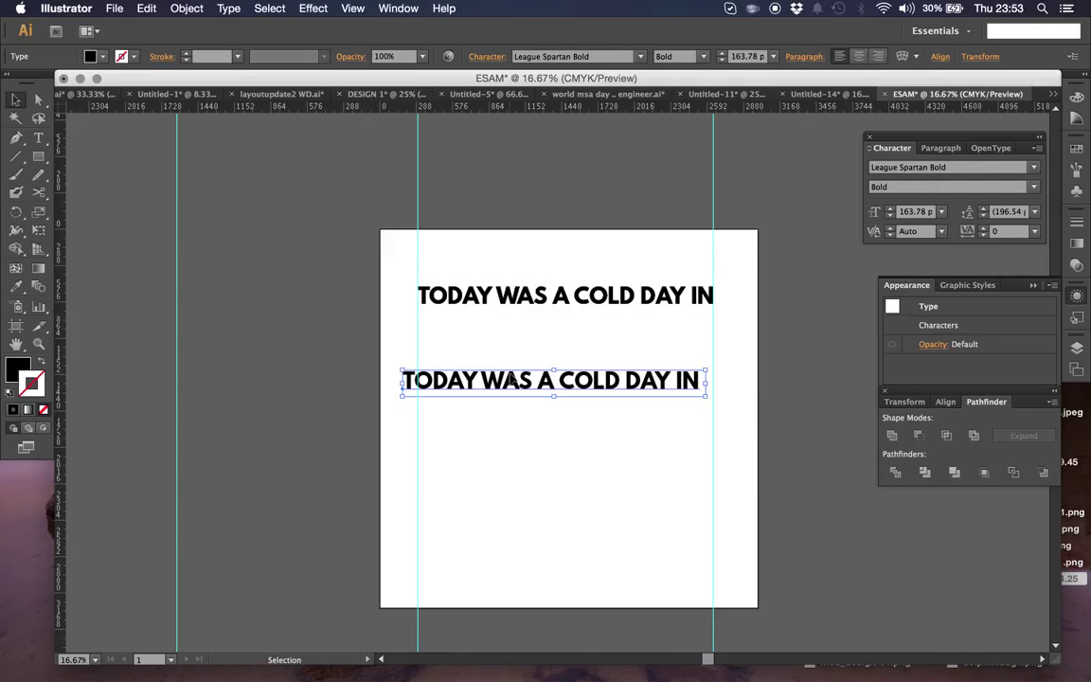
pyautogui.press('Delete')
pyautogui.press('super+f')
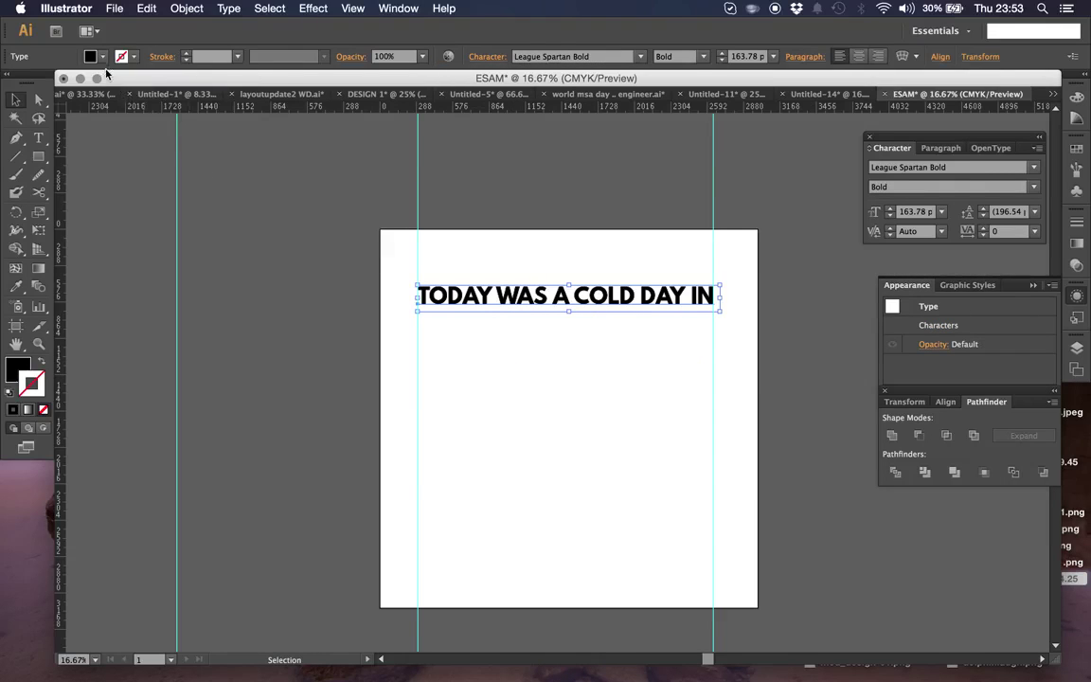
# Fill the duplicate text line with teal green and move it straight down below the original line.
pyautogui.click(88, 56)
pyautogui.click(95, 90)
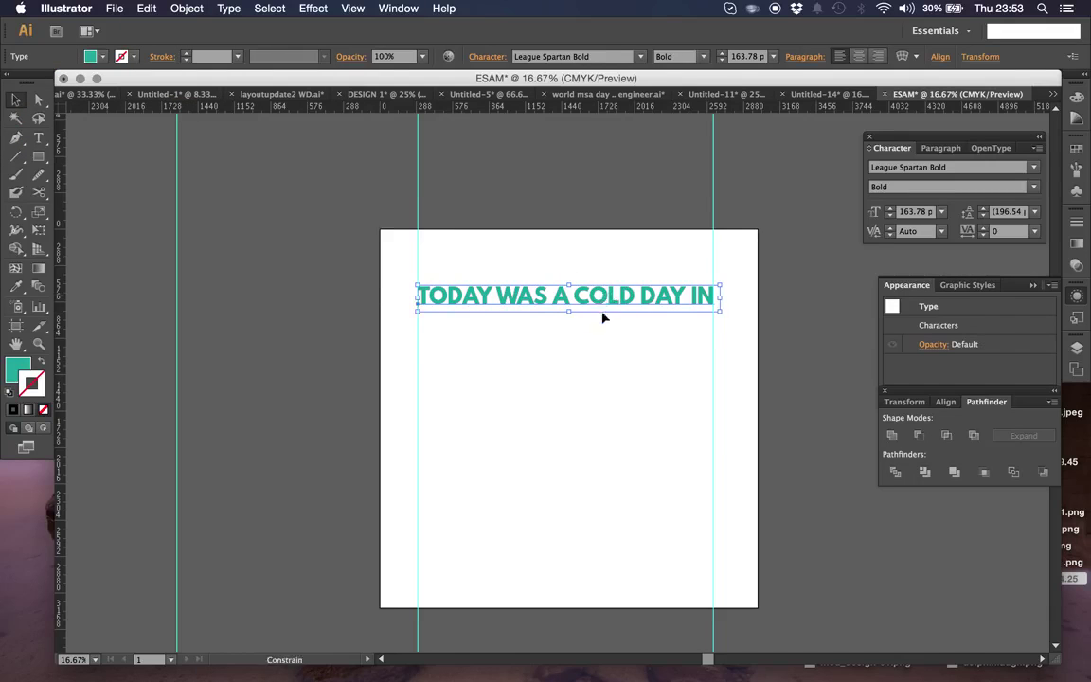
pyautogui.moveTo(603, 315); pyautogui.dragTo(603, 319)
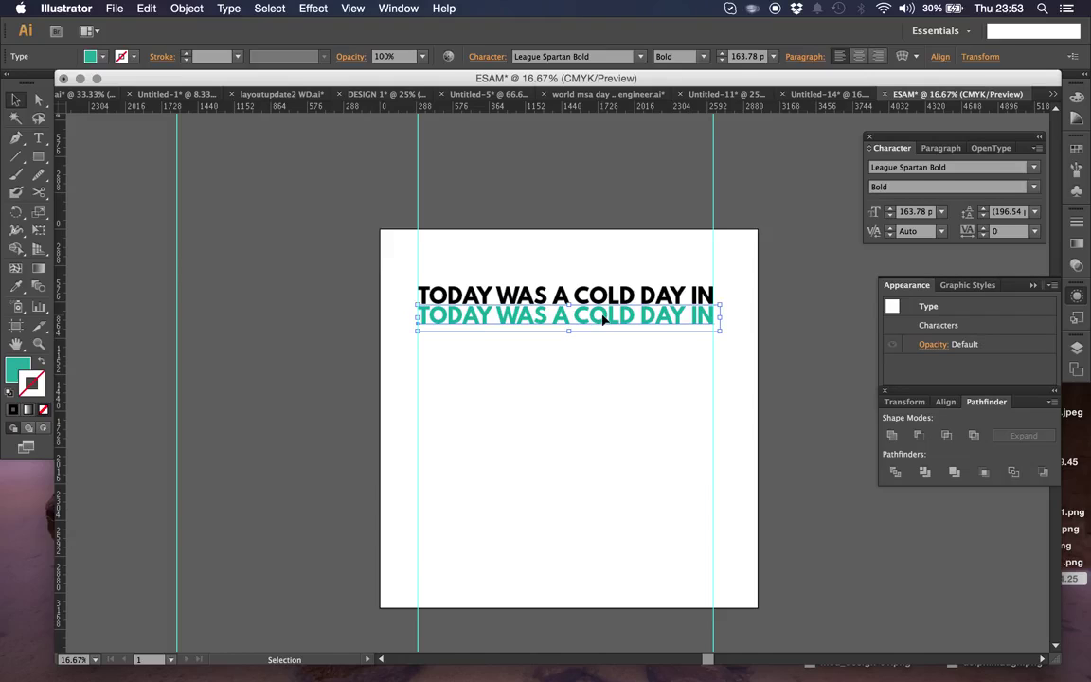
pyautogui.moveTo(603, 320); pyautogui.dragTo(600, 334)
# Replace the duplicate line's text with "LONDON" in capitals and select it as an object.
pyautogui.doubleClick(569, 330)
pyautogui.press('super+a')
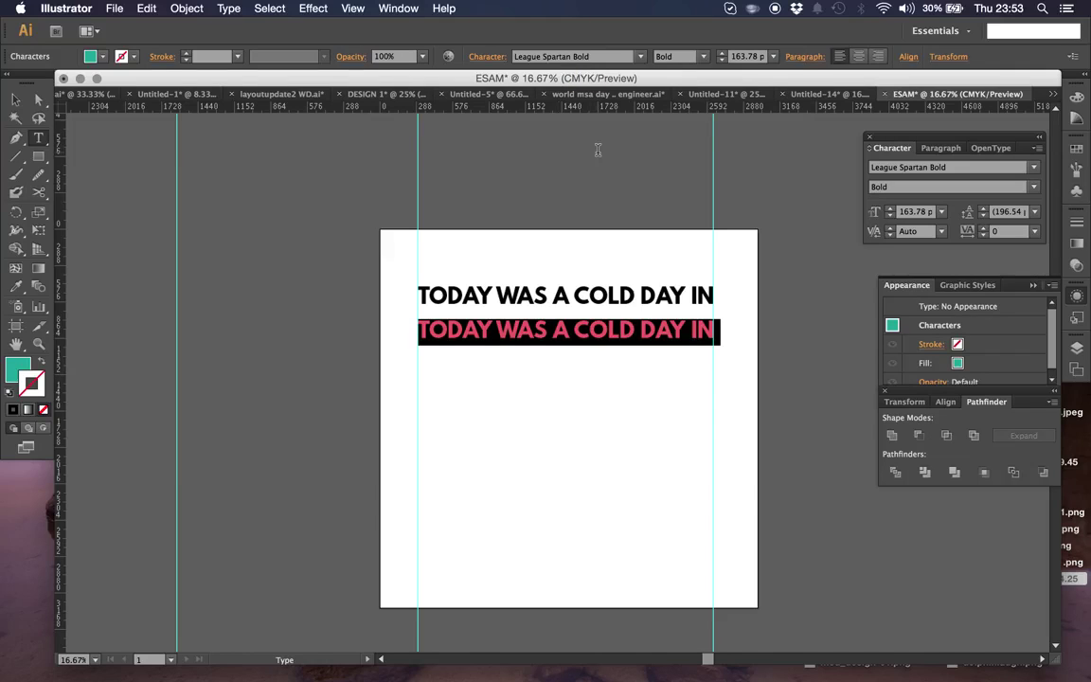
pyautogui.write('london')
pyautogui.press('BackSpace')
pyautogui.press('BackSpace')
pyautogui.press('BackSpace')
pyautogui.press('BackSpace')
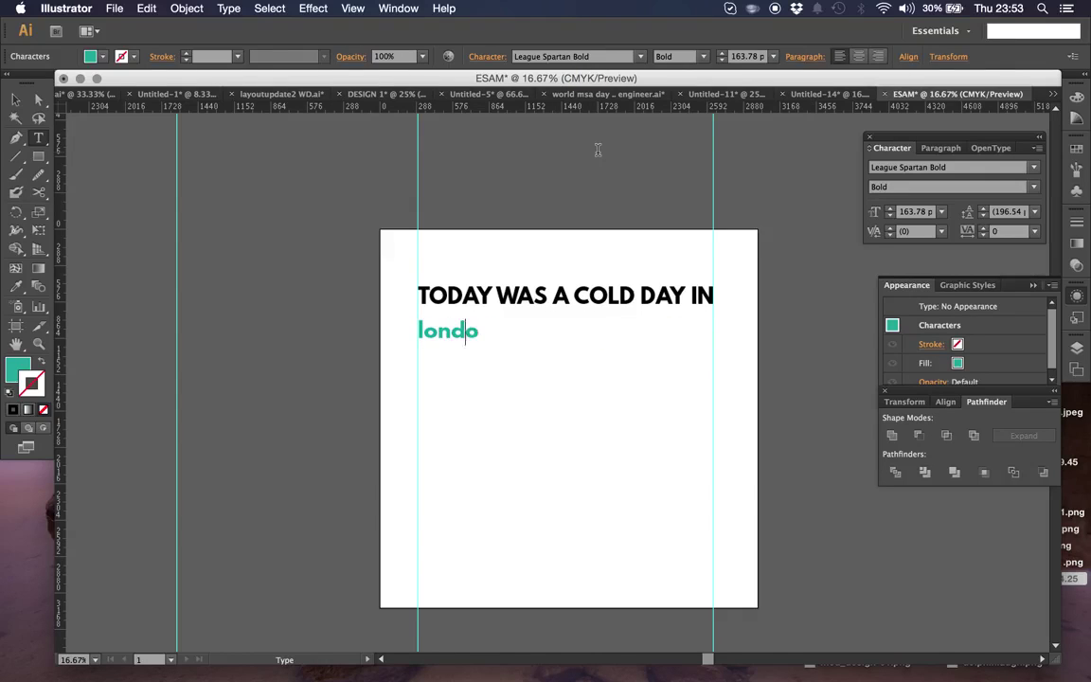
pyautogui.press('BackSpace')
pyautogui.press('BackSpace')
pyautogui.write('lonodn')
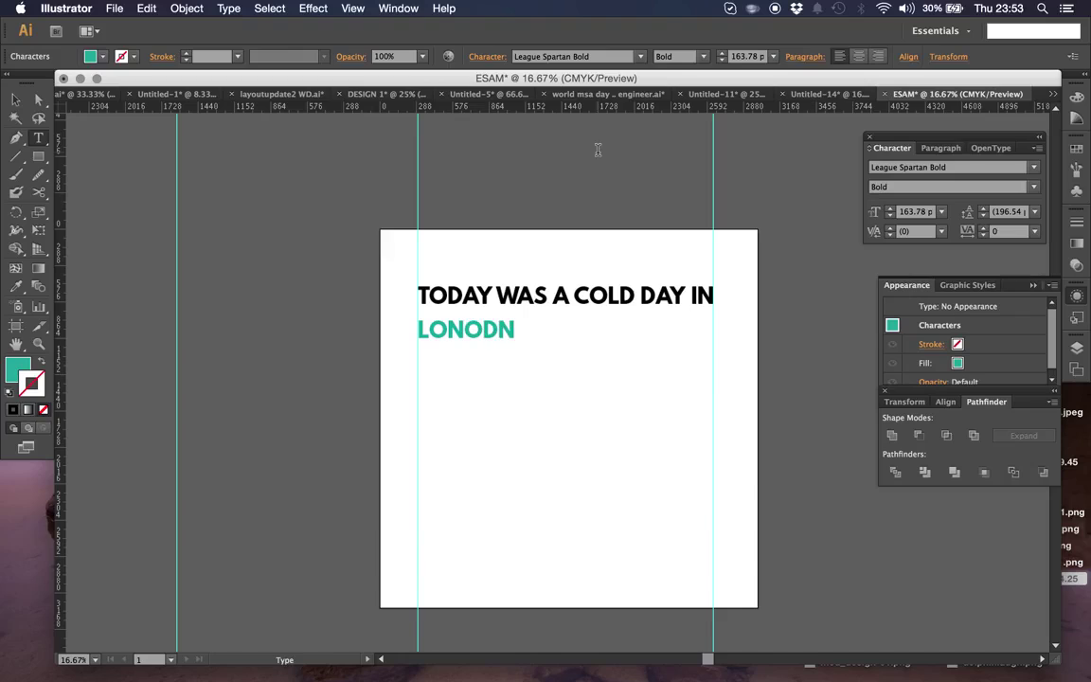
pyautogui.press('BackSpace')
pyautogui.press('BackSpace')
pyautogui.press('BackSpace')
pyautogui.write('on')
pyautogui.press('BackSpace')
pyautogui.press('BackSpace')
pyautogui.press('BackSpace')
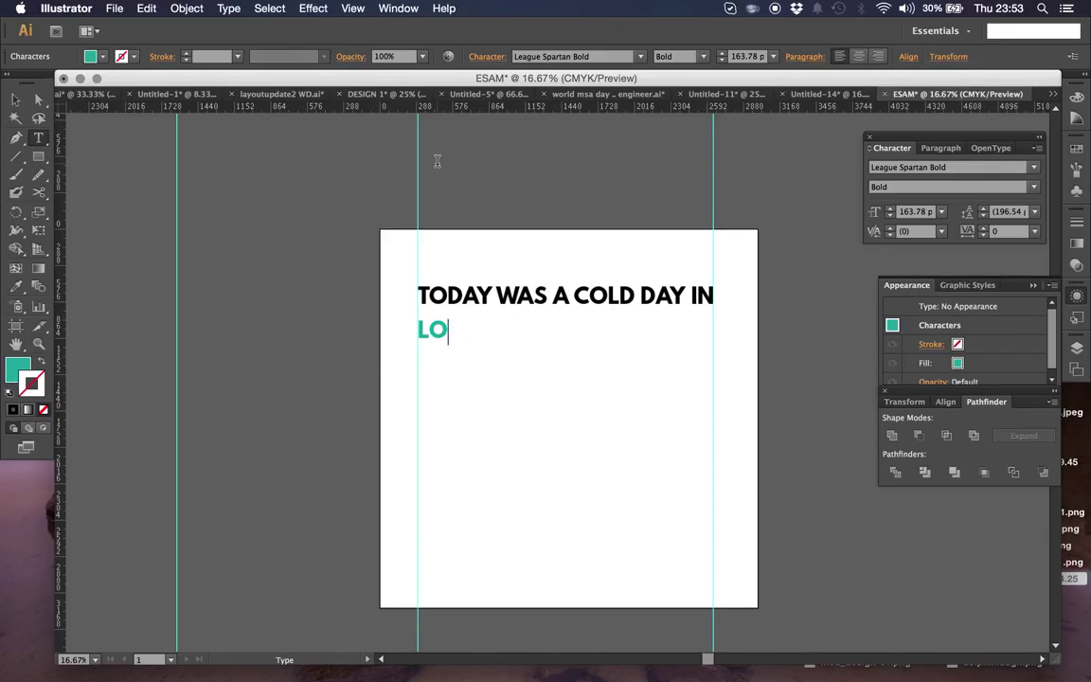
pyautogui.write('ndon')
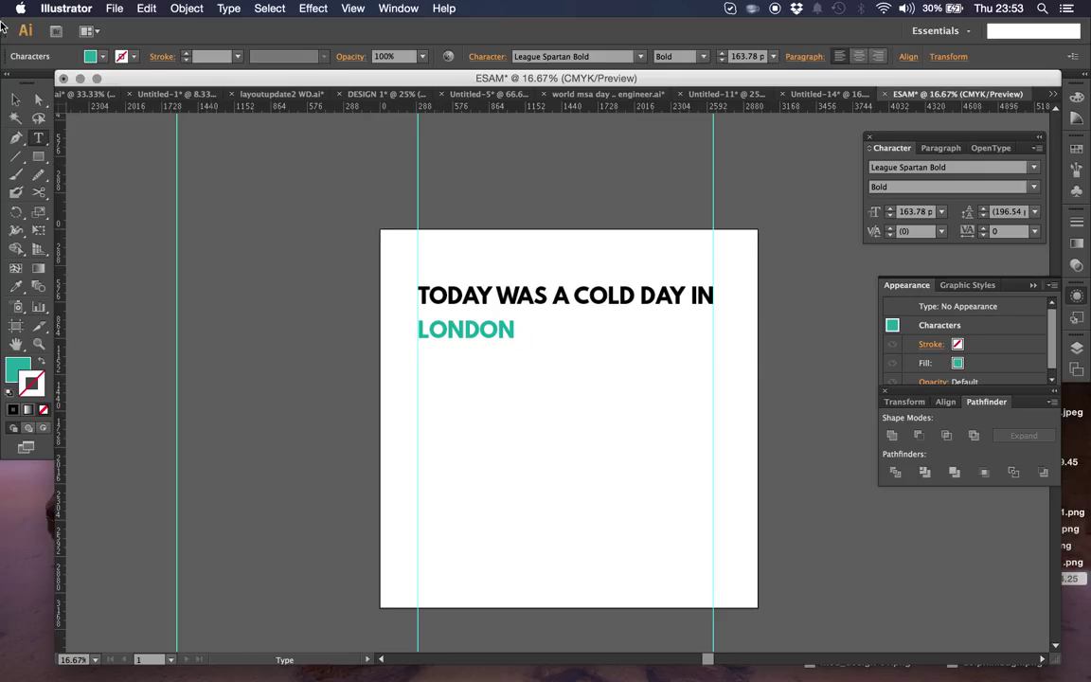
pyautogui.click(15, 98)
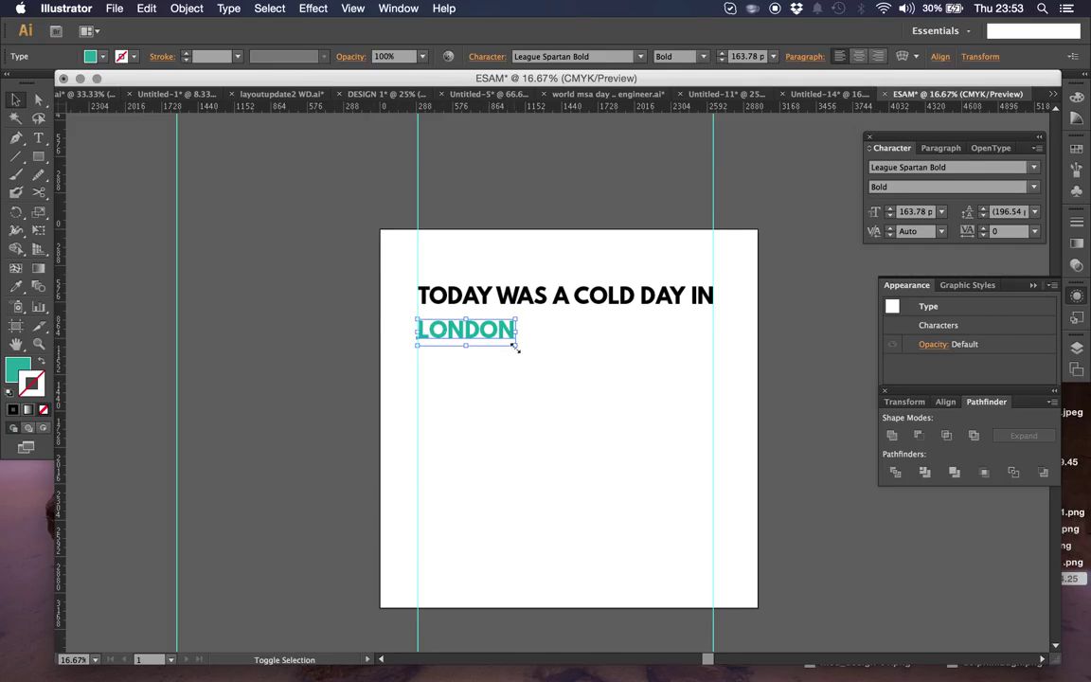
# Enlarge LONDON proportionally to about 510 pt so that its letters span from guide to guide.
pyautogui.moveTo(516, 348); pyautogui.dragTo(717, 405)
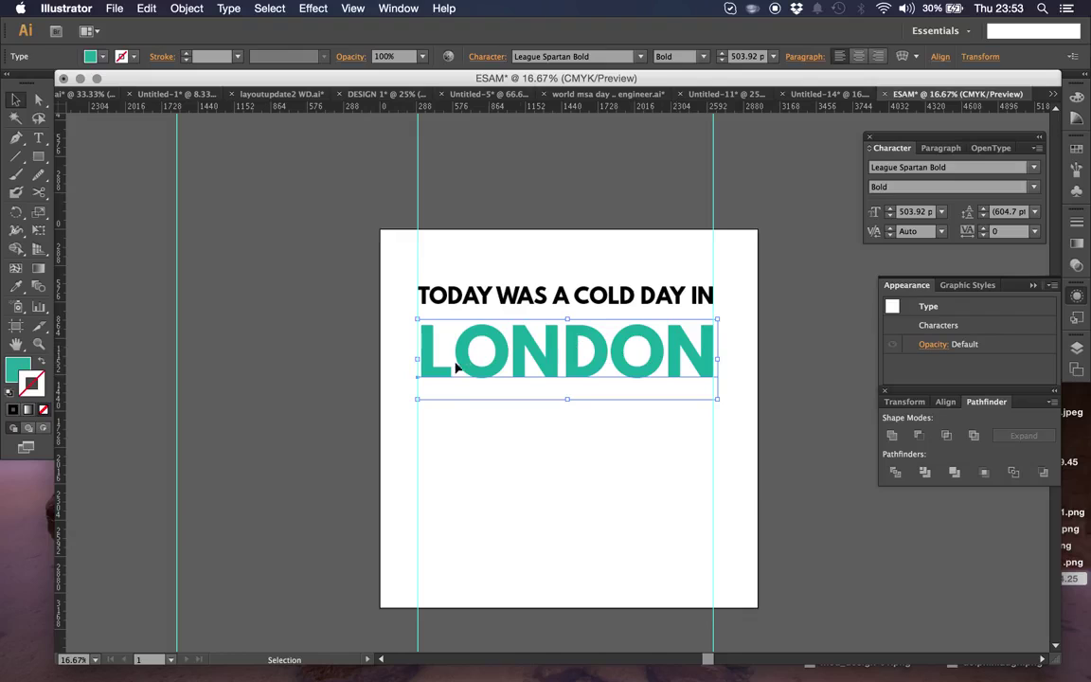
pyautogui.moveTo(417, 397); pyautogui.dragTo(409, 402)
pyautogui.click(504, 503)
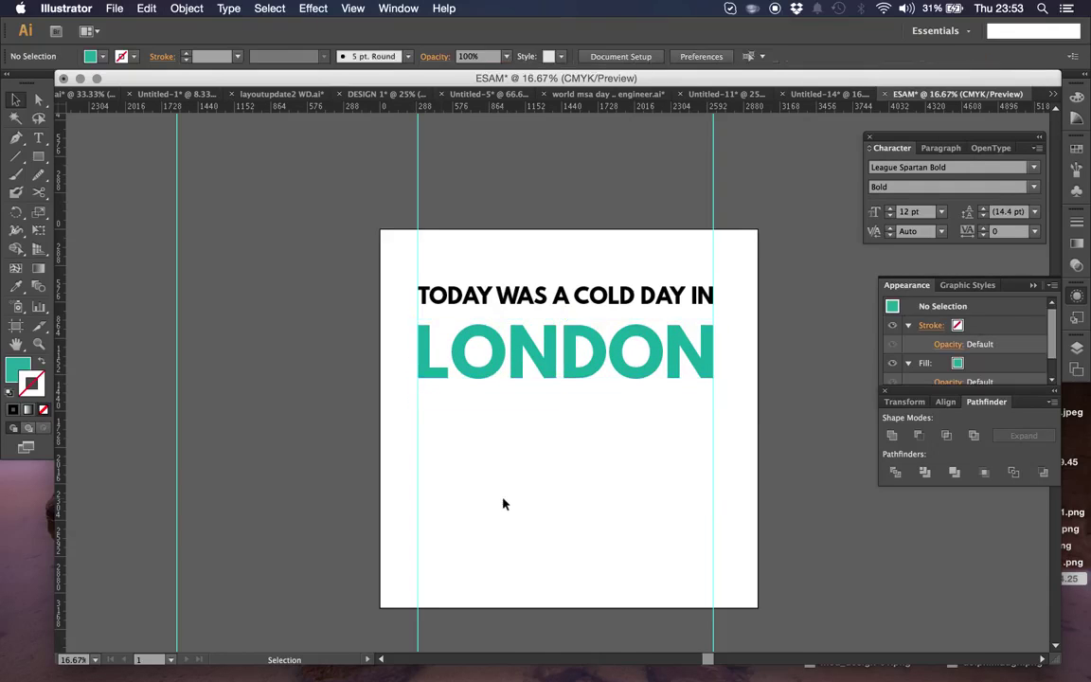
# Change the fill of LONDON to black and deselect it.
pyautogui.click(565, 293)
pyautogui.click(572, 349)
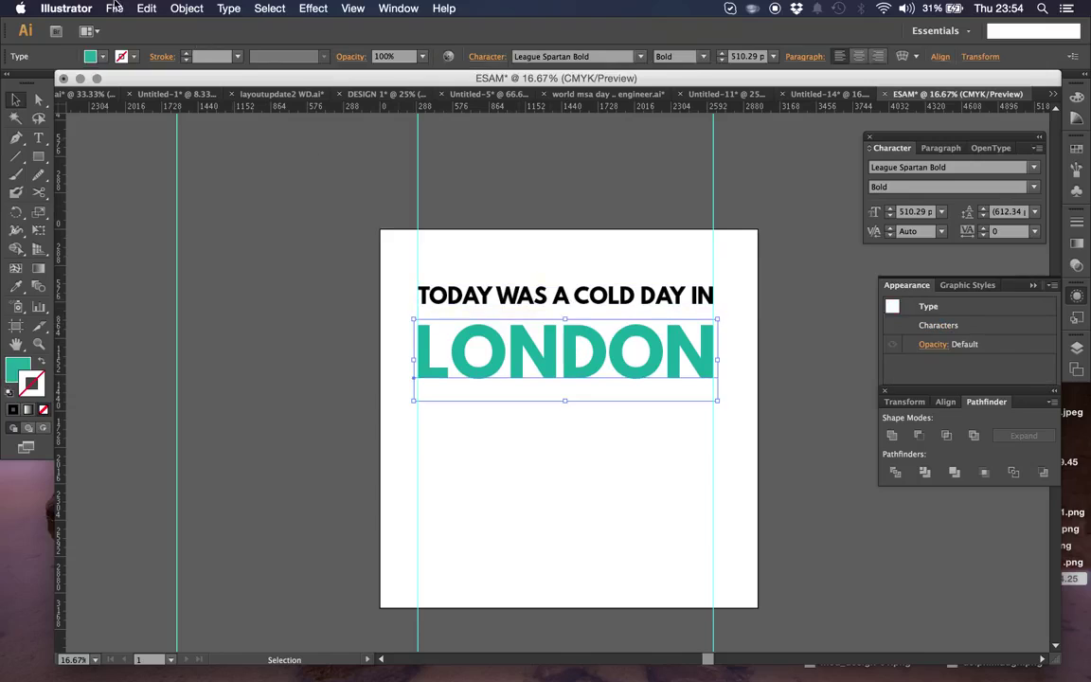
pyautogui.click(97, 57)
pyautogui.click(36, 87)
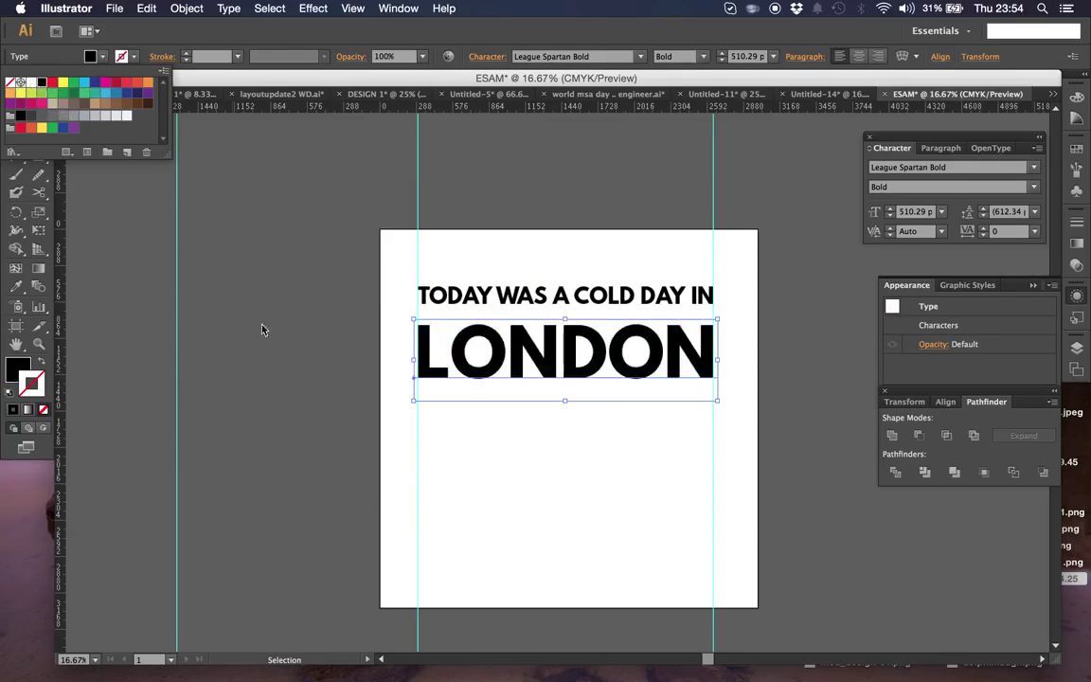
pyautogui.click(295, 366)
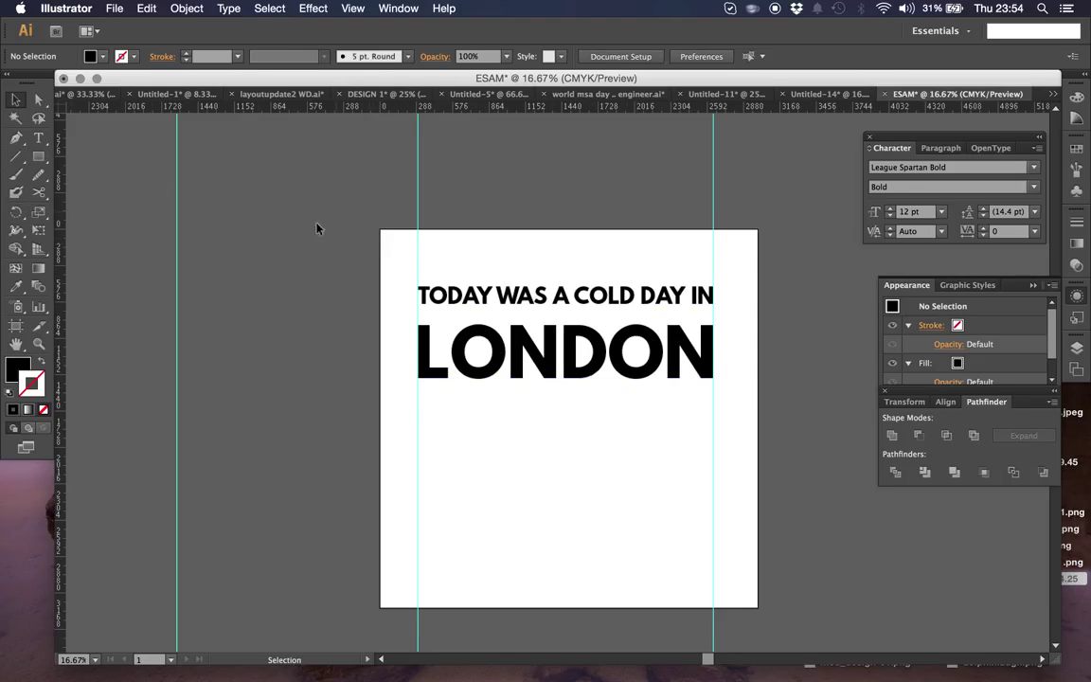
# Draw a rectangle filling the vertical gap between the top text line and the L of LONDON as a spacer.
pyautogui.click(37, 156)
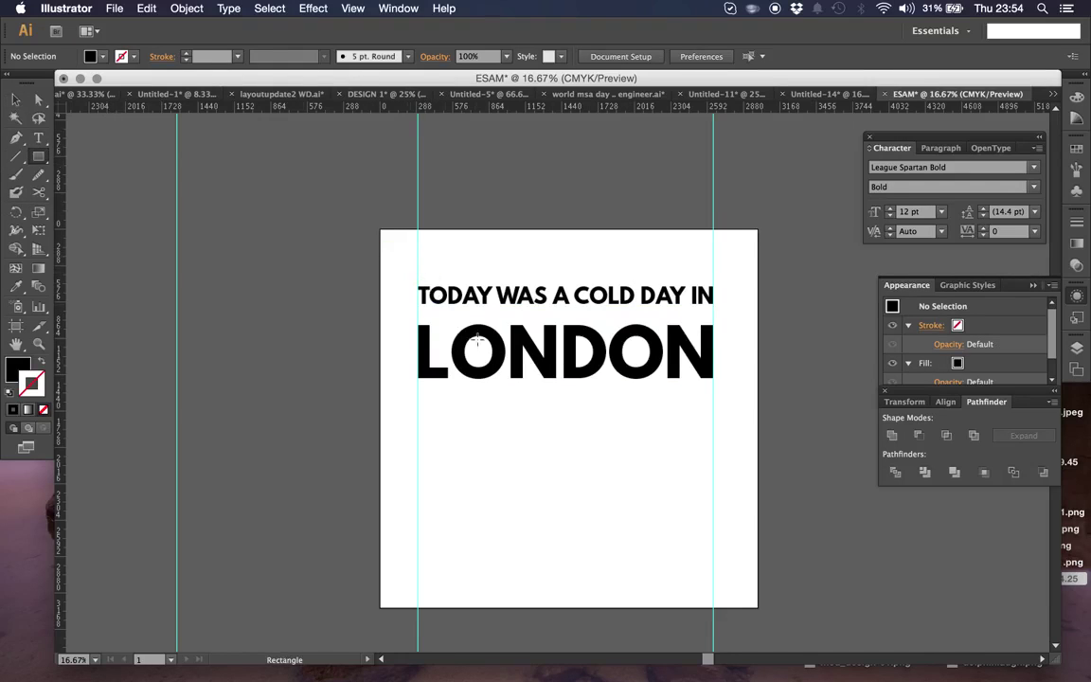
pyautogui.press('super+equal')
pyautogui.press('super+equal')
pyautogui.press('super+equal')
pyautogui.press('super+equal')
pyautogui.scroll(5, 474, 341)
pyautogui.hscroll(-3, 426, 328)
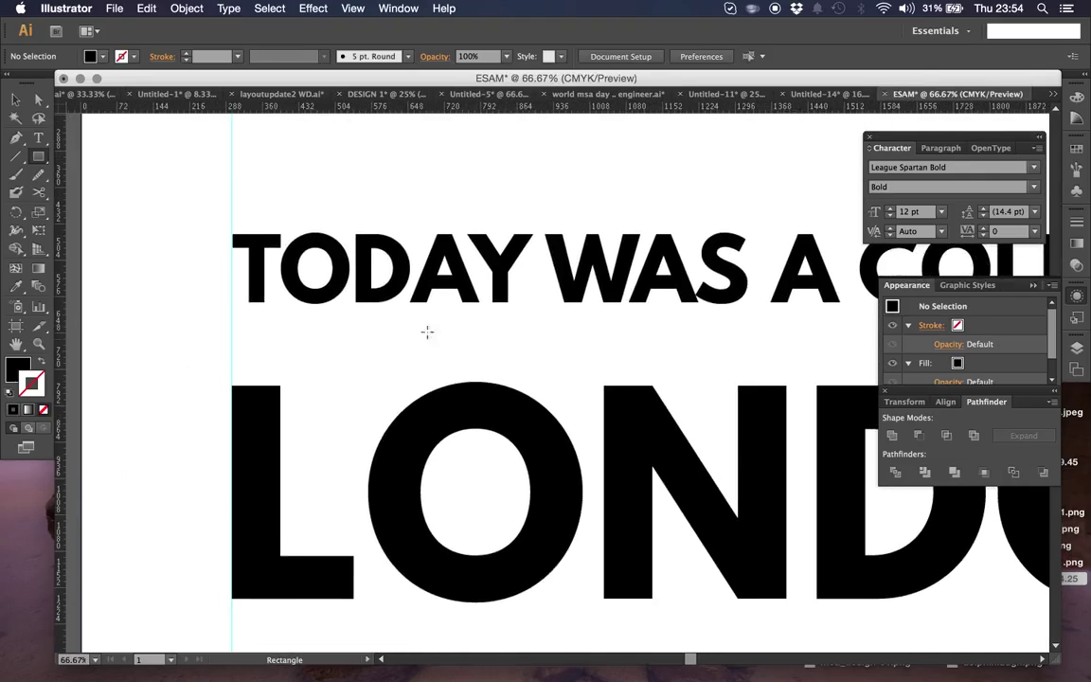
pyautogui.moveTo(248, 304)
pyautogui.mouseDown()
pyautogui.moveTo(301, 364)
pyautogui.moveTo(301, 385)
pyautogui.mouseUp()
pyautogui.press('v')
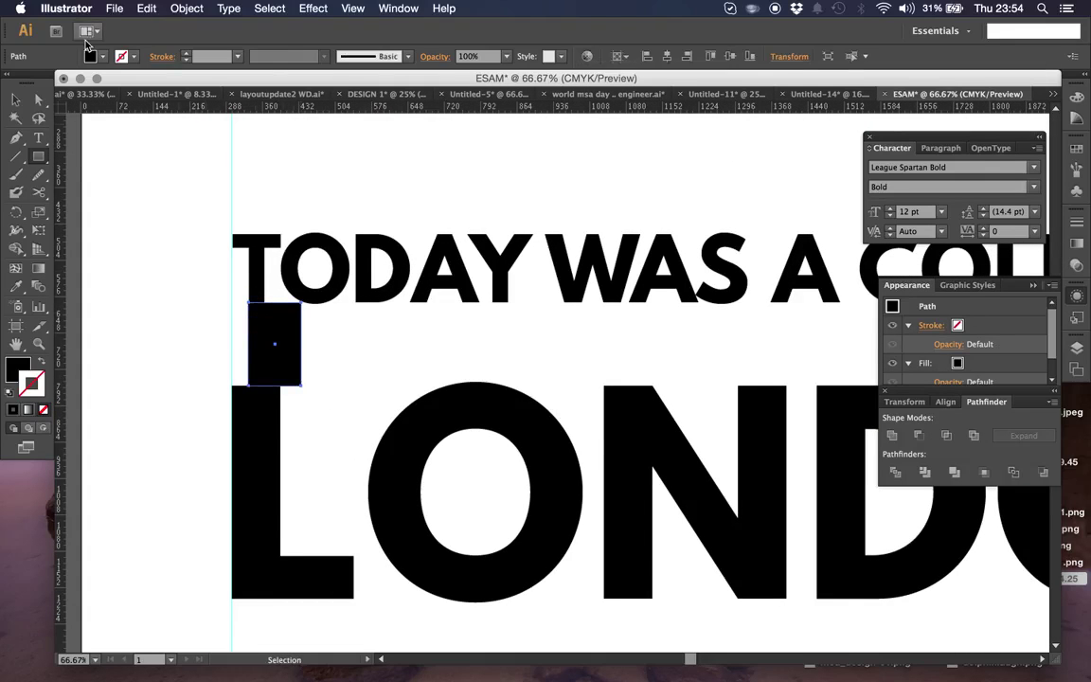
# Fill the spacer rectangle with brown and move it directly beneath the L of LONDON, against the guide.
pyautogui.click(102, 56)
pyautogui.click(105, 100)
pyautogui.click(173, 48)
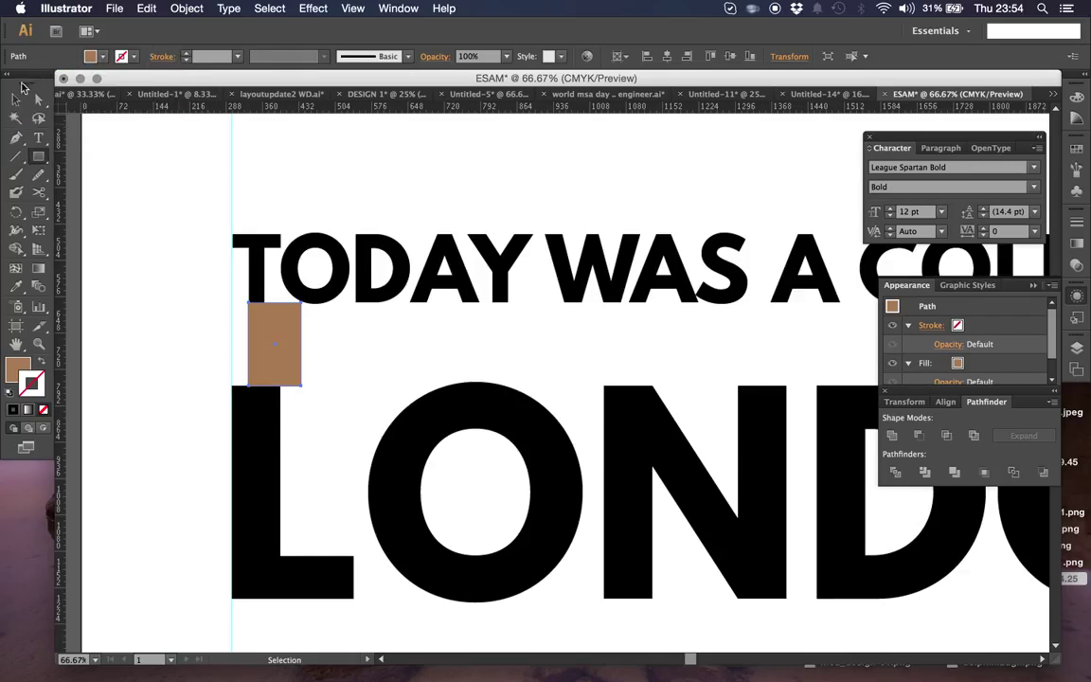
pyautogui.scroll(-5, 263, 183)
pyautogui.moveTo(322, 168); pyautogui.dragTo(297, 459)
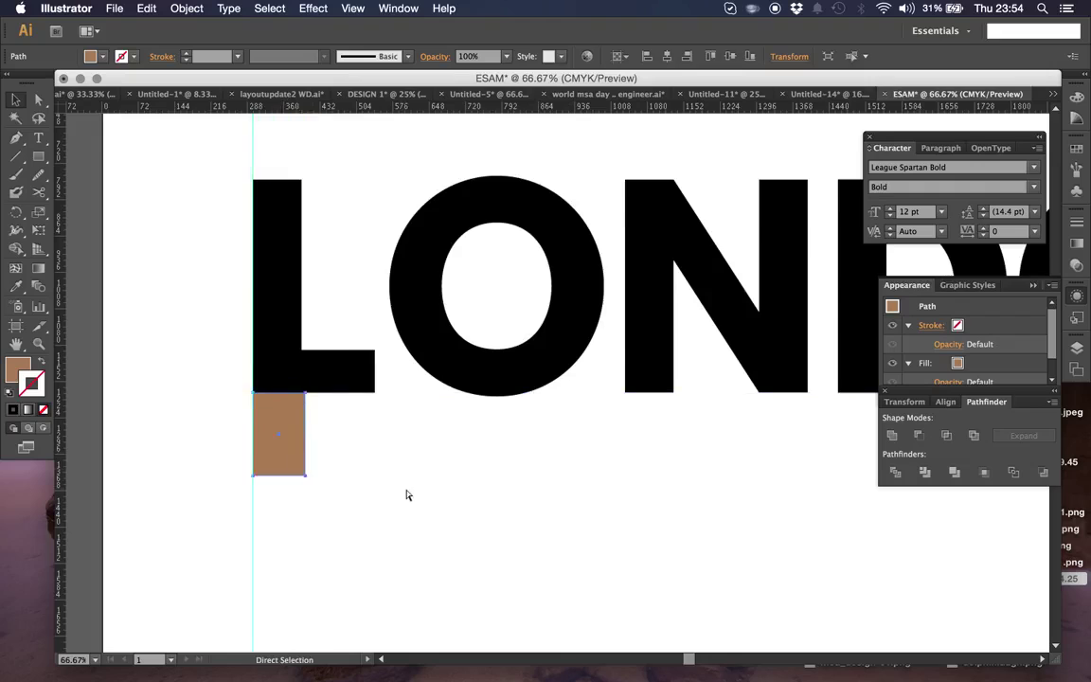
# Place a copy of the TODAY WAS A COLD DAY IN line directly below the brown spacer and delete the spacer.
pyautogui.press('super+minus')
pyautogui.press('super+minus')
pyautogui.click(511, 210)
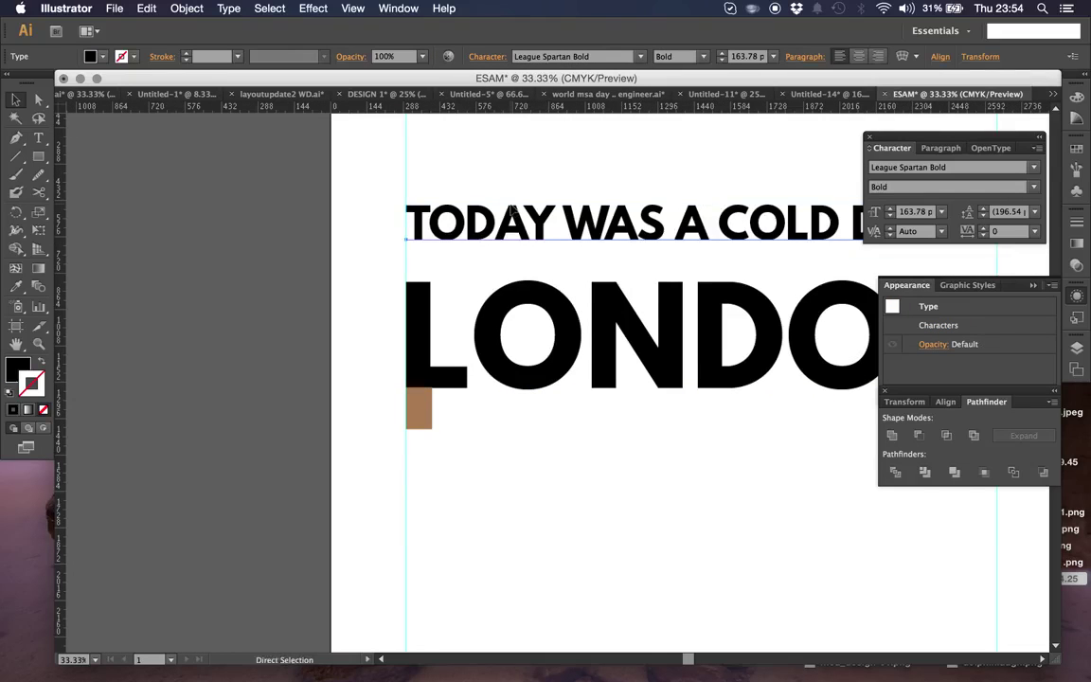
pyautogui.moveTo(511, 210); pyautogui.dragTo(504, 434)
pyautogui.press('super+shift+a')
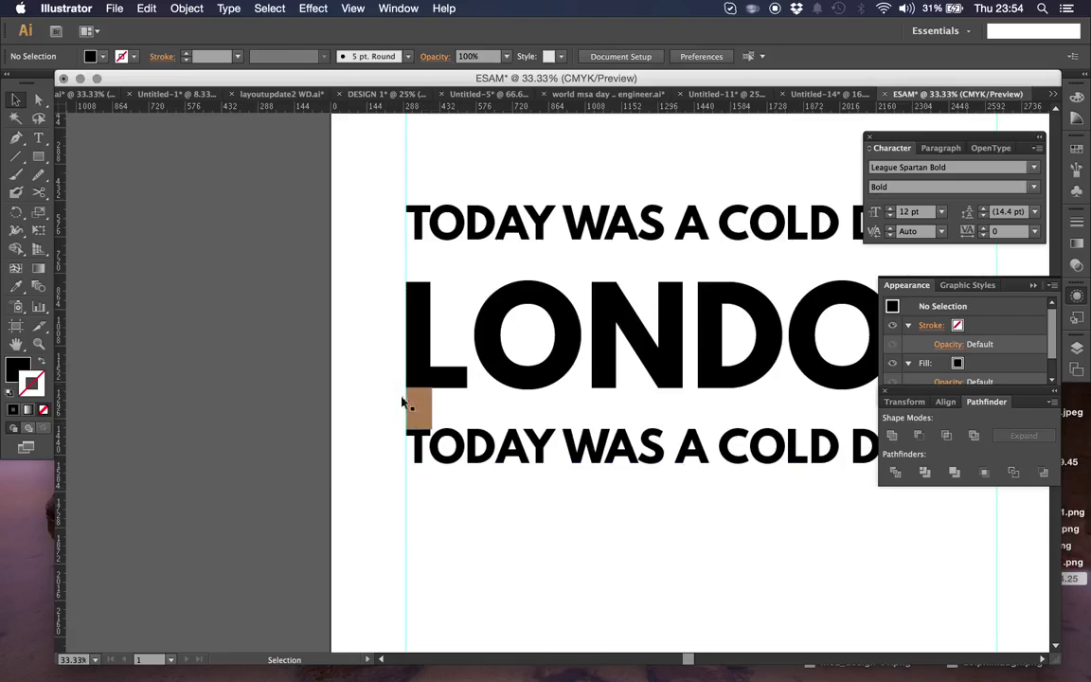
pyautogui.click(417, 407)
pyautogui.press('Delete')
# Select all three text lines and check the alignment and distribution options available for them.
pyautogui.click(487, 462)
pyautogui.keyDown('shift'); pyautogui.click(487, 341); pyautogui.keyUp('shift')
pyautogui.keyDown('shift'); pyautogui.click(511, 223); pyautogui.keyUp('shift')
pyautogui.click(906, 57)
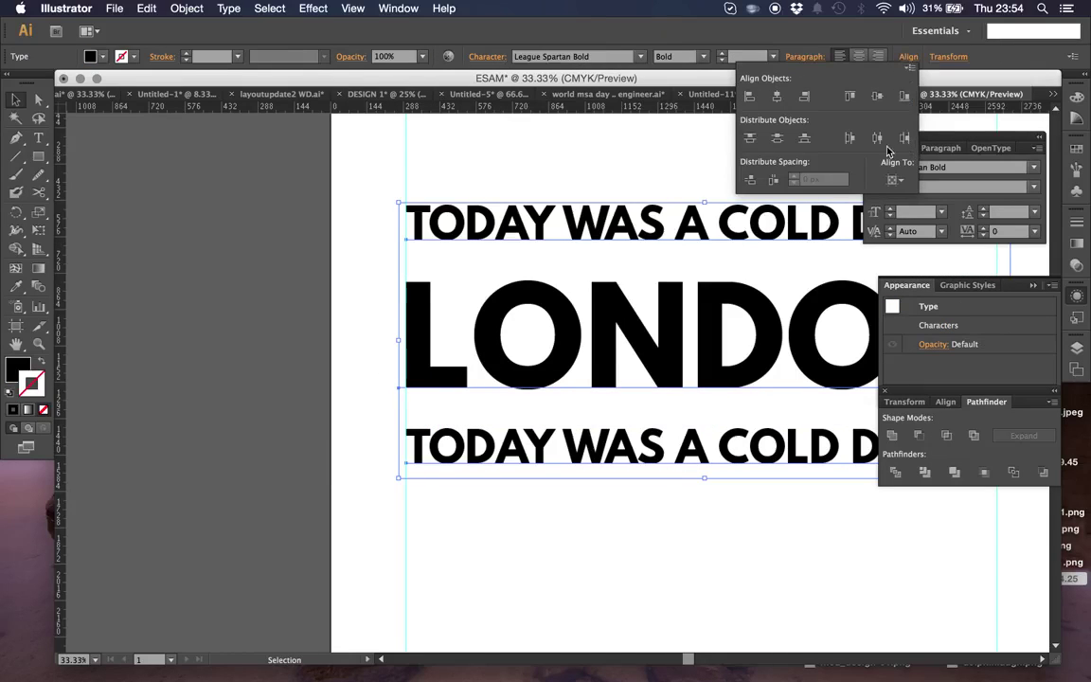
pyautogui.click(500, 523)
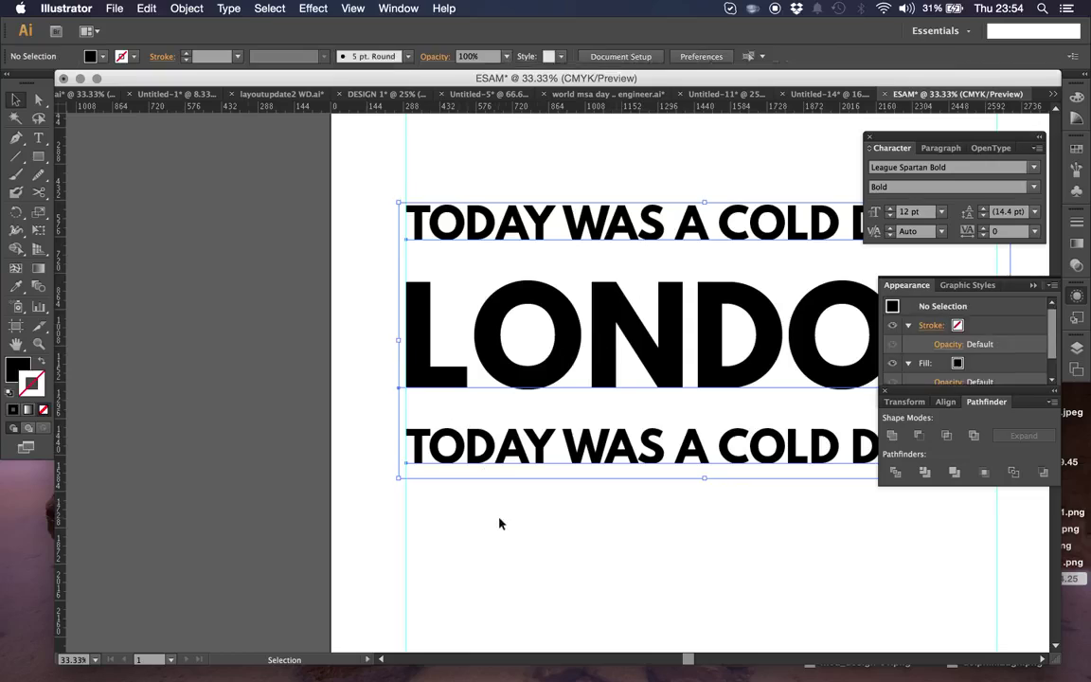
# Delete the copied TODAY WAS A COLD DAY IN line below LONDON.
pyautogui.click(502, 459)
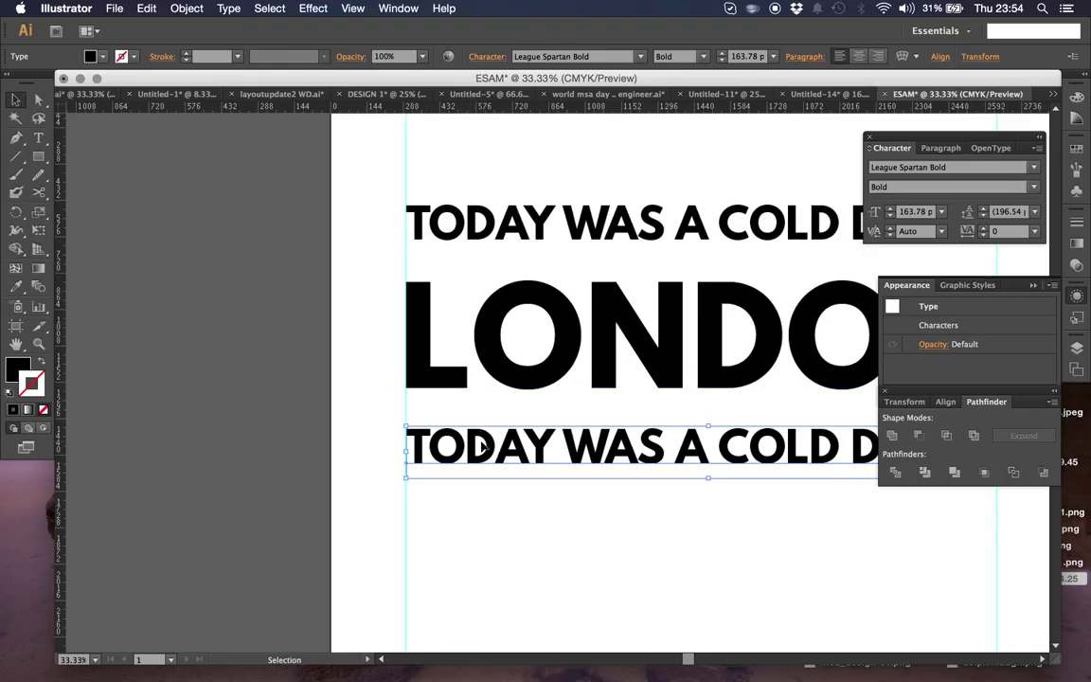
pyautogui.press('Delete')
pyautogui.press('super+minus')
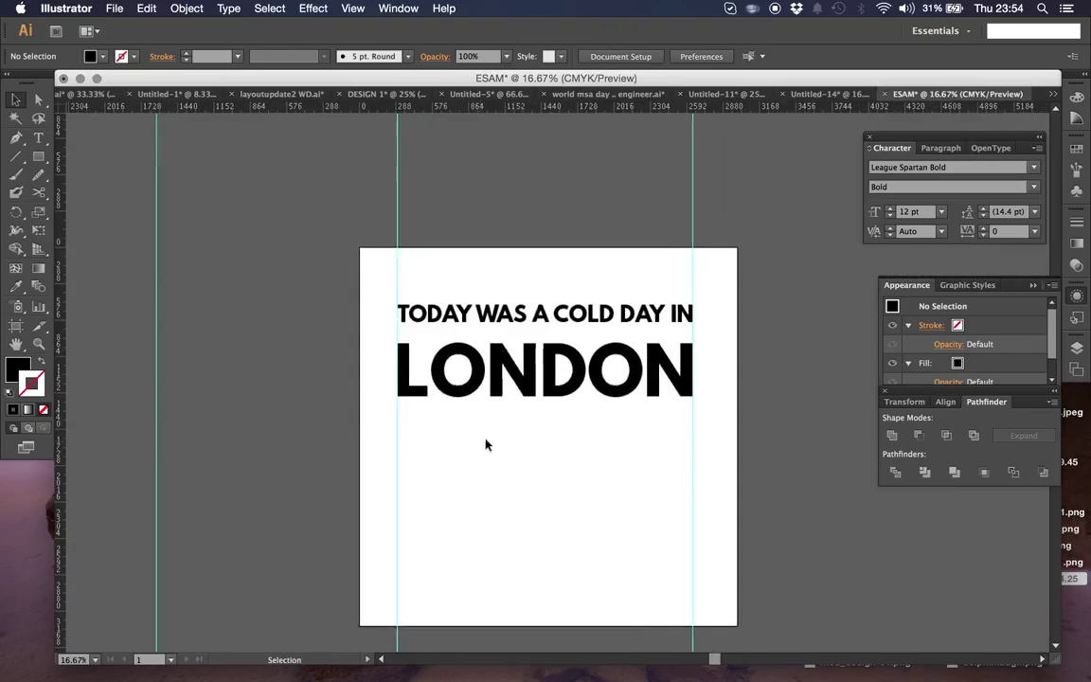
# Draw a horizontal line from guide to guide between the two text lines and give it a black stroke.
pyautogui.hscroll(2, 486, 443)
pyautogui.click(15, 156)
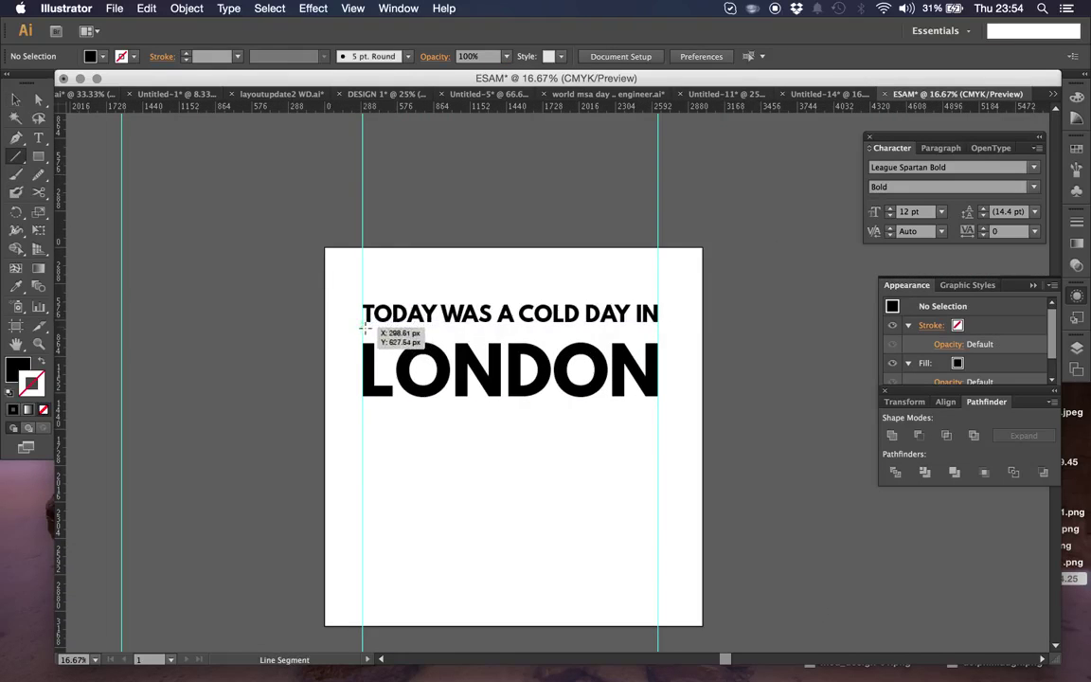
pyautogui.moveTo(361, 330)
pyautogui.mouseDown()
pyautogui.moveTo(674, 338)
pyautogui.moveTo(660, 330)
pyautogui.mouseUp()
pyautogui.click(121, 56)
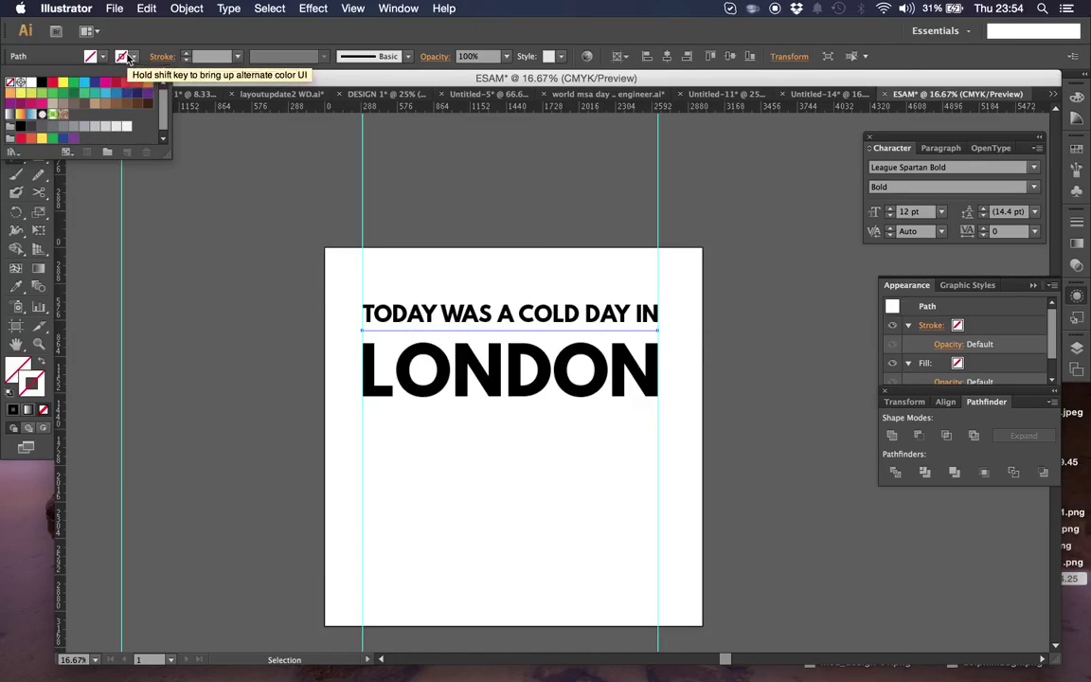
pyautogui.click(41, 82)
# Set the stroke weight of the horizontal line to 27 pt.
pyautogui.click(188, 54)
pyautogui.click(187, 54)
pyautogui.click(188, 54)
pyautogui.click(188, 54)
pyautogui.click(188, 53)
pyautogui.click(187, 53)
pyautogui.click(187, 53)
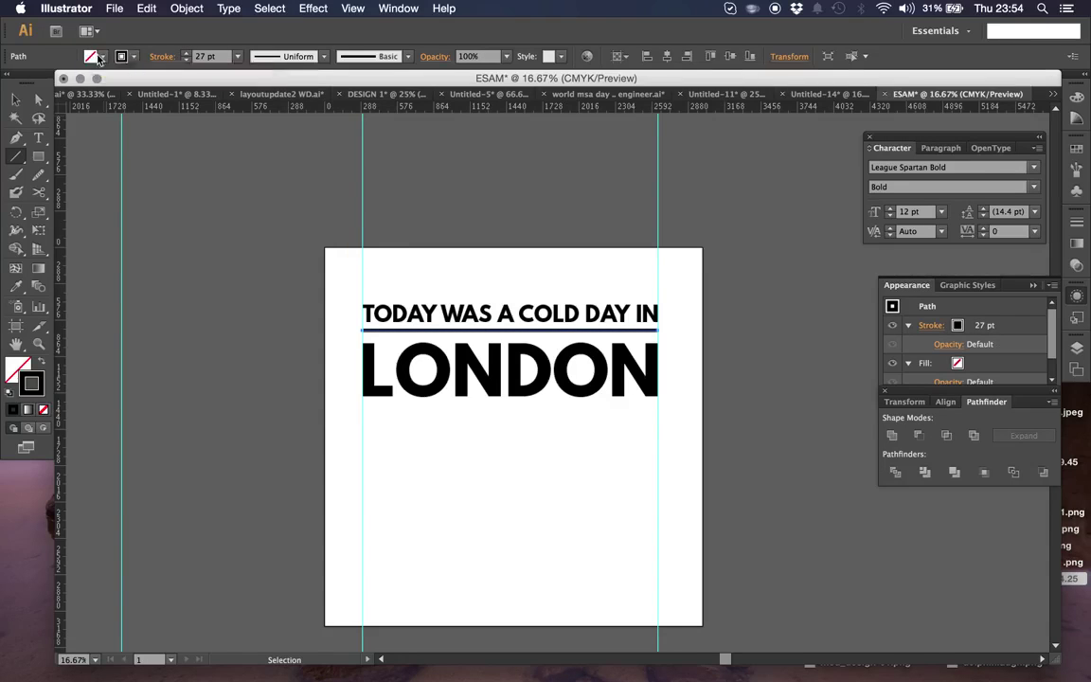
pyautogui.click(15, 98)
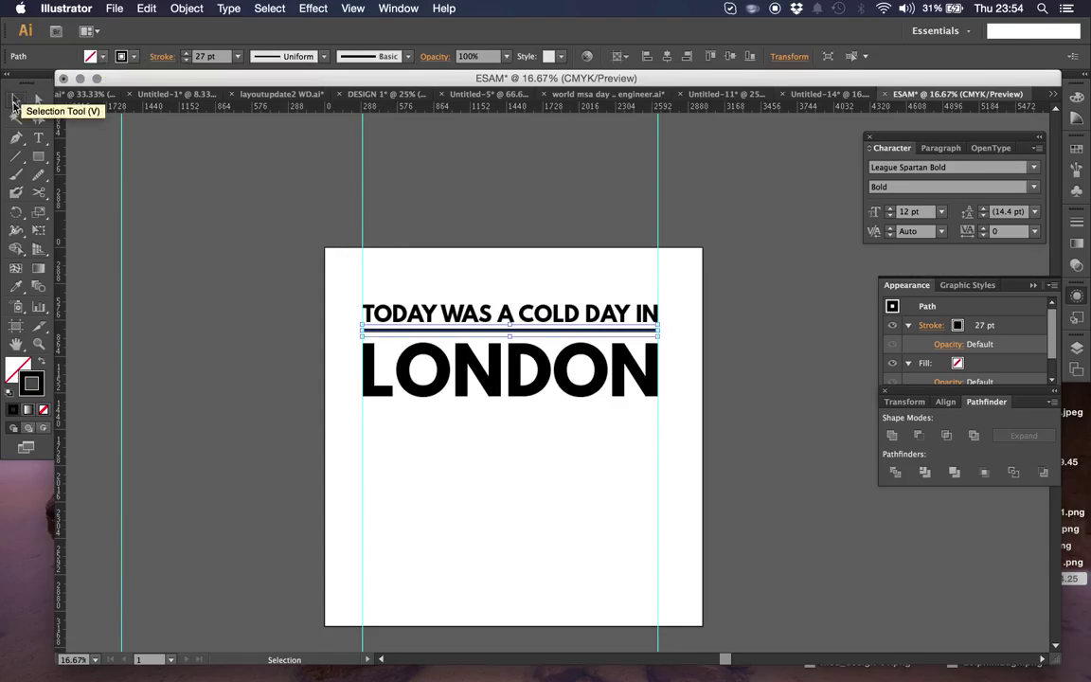
# Try a 25 pt red stroke on LONDON and set its stroke back to none.
pyautogui.click(409, 379)
pyautogui.click(121, 56)
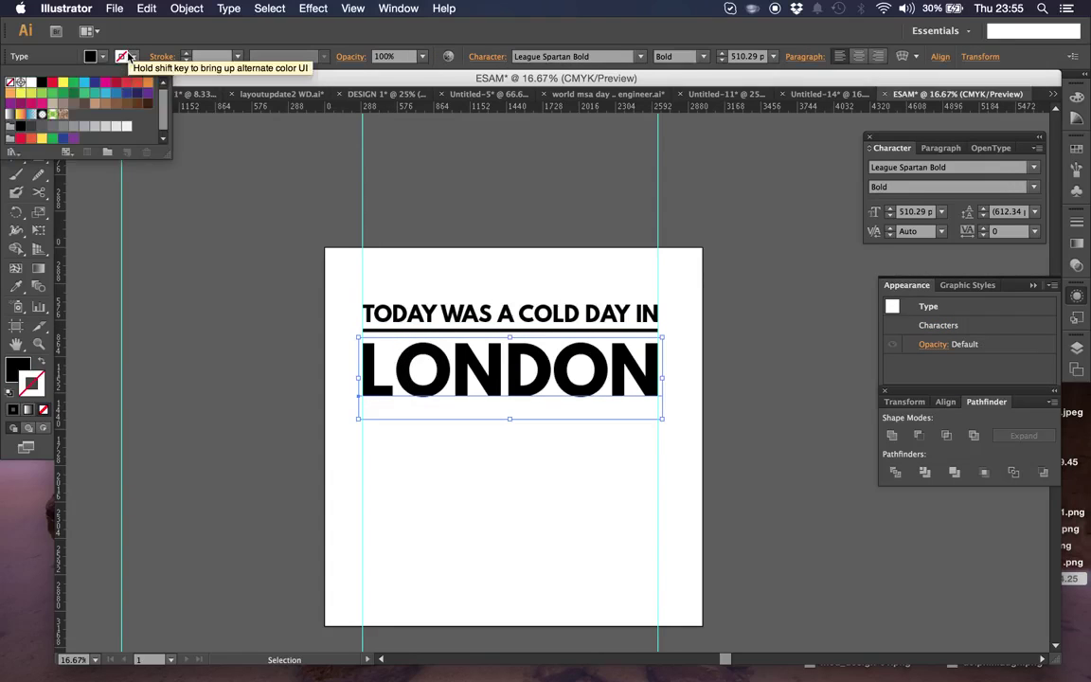
pyautogui.click(129, 83)
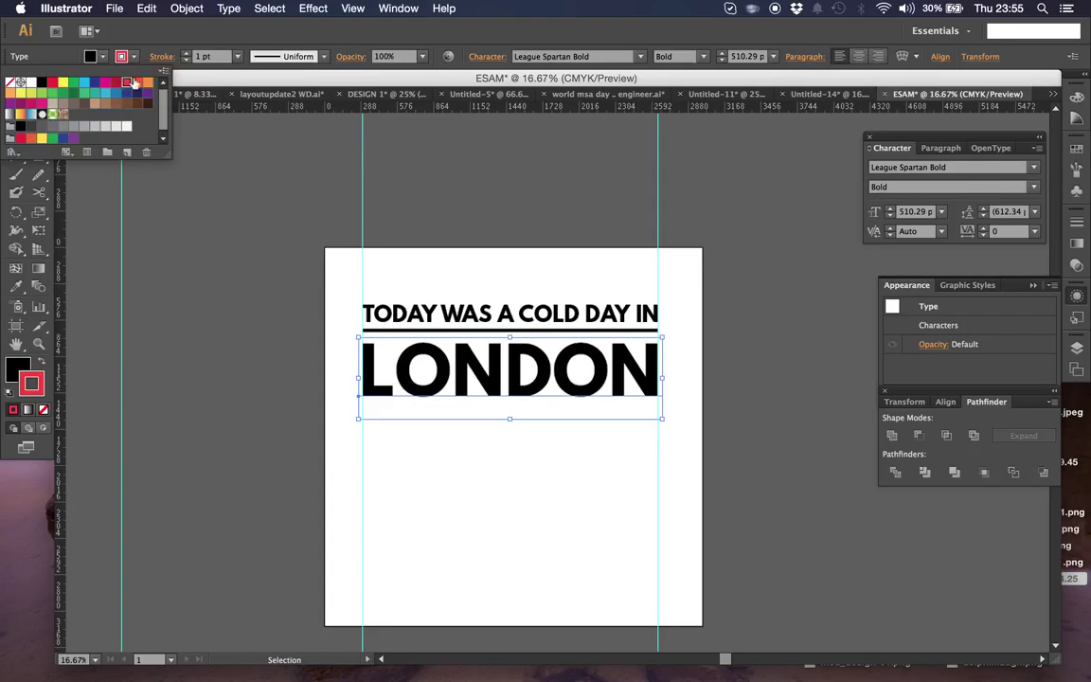
pyautogui.click(187, 54)
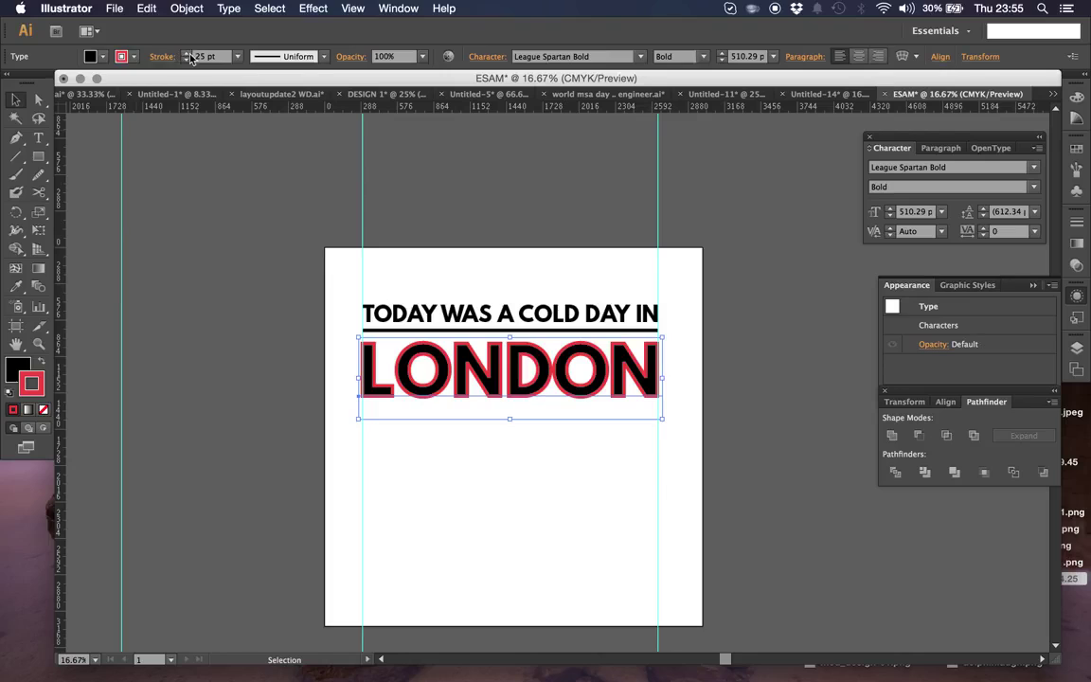
pyautogui.click(121, 56)
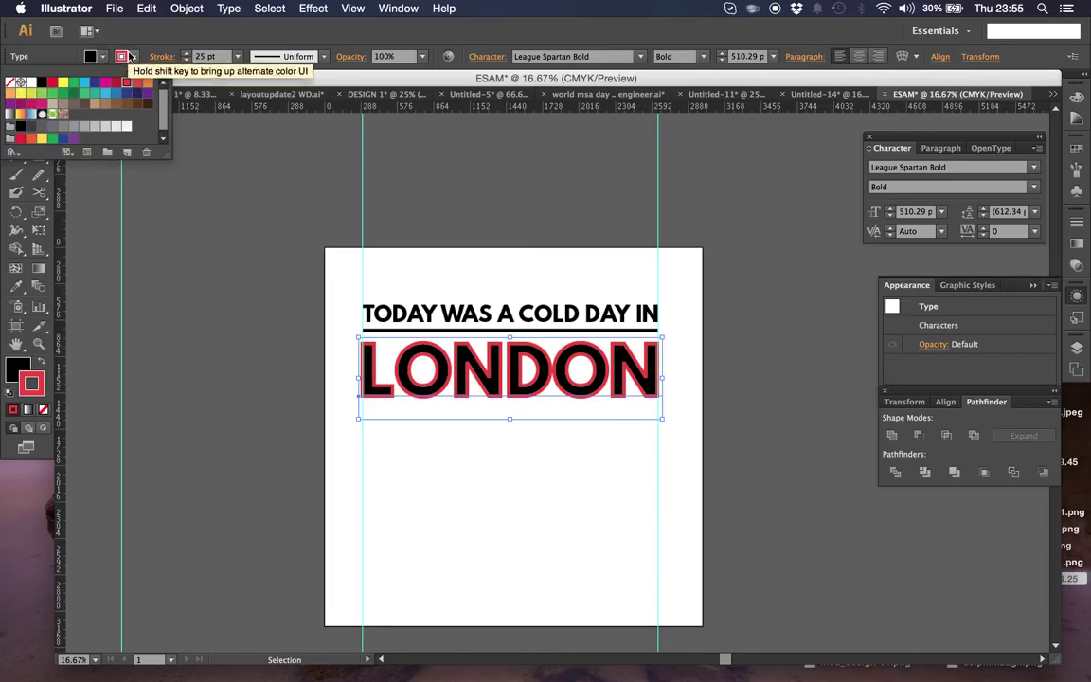
pyautogui.click(10, 82)
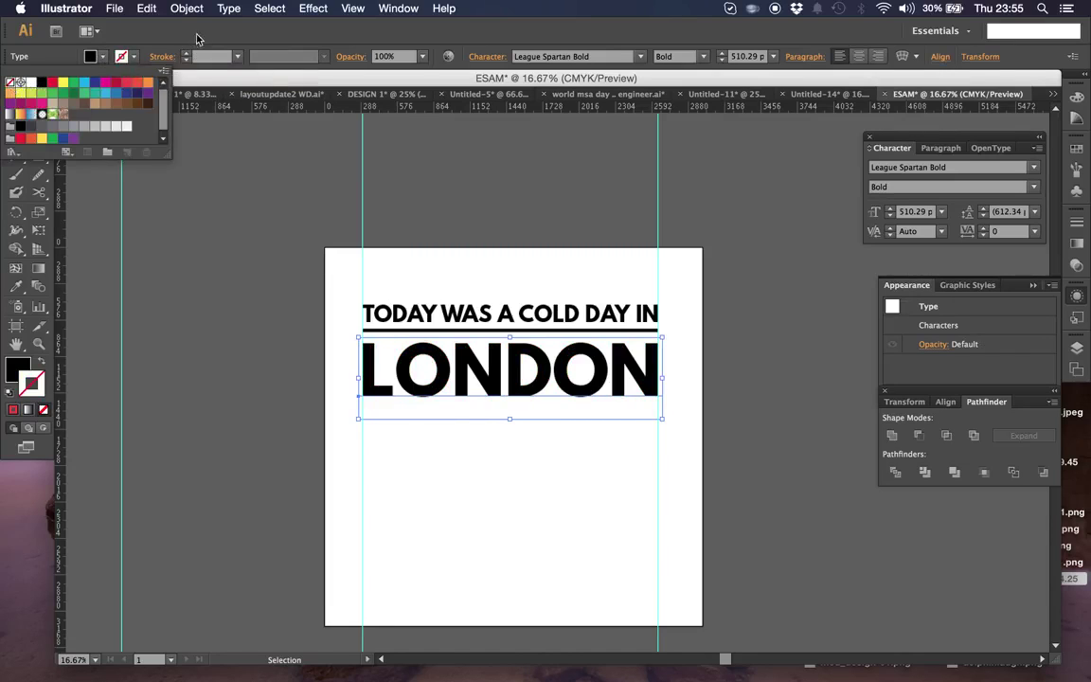
# Duplicate the 27 pt horizontal line straight down to just beneath LONDON and deselect it.
pyautogui.click(380, 331)
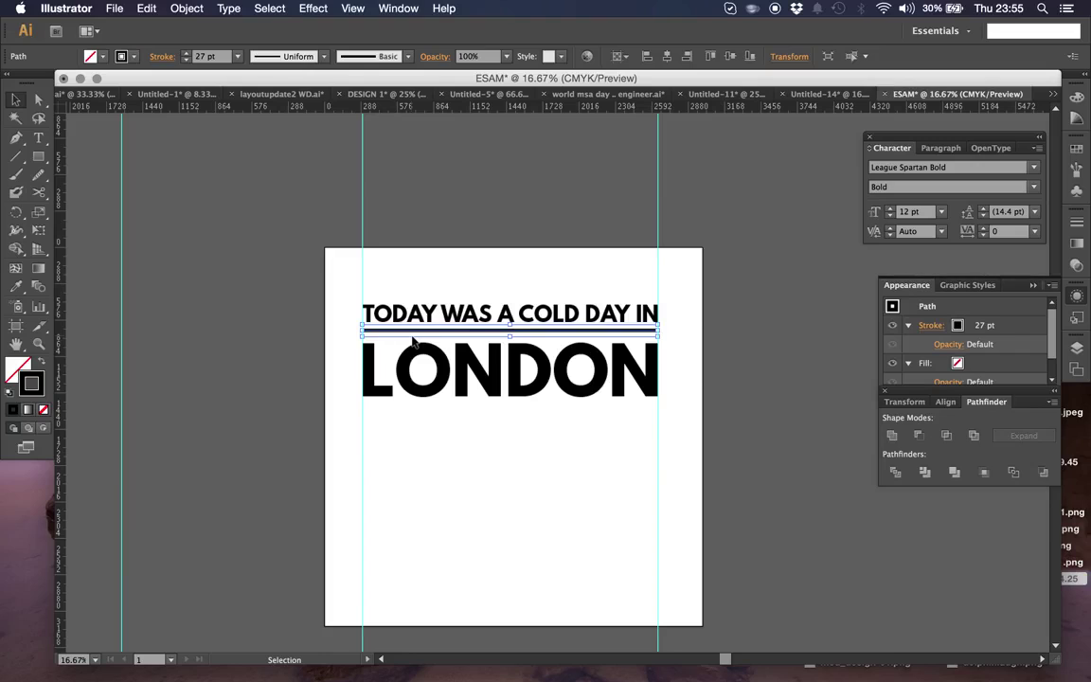
pyautogui.keyDown('shift'); pyautogui.click(414, 384); pyautogui.keyUp('shift')
pyautogui.click(290, 315)
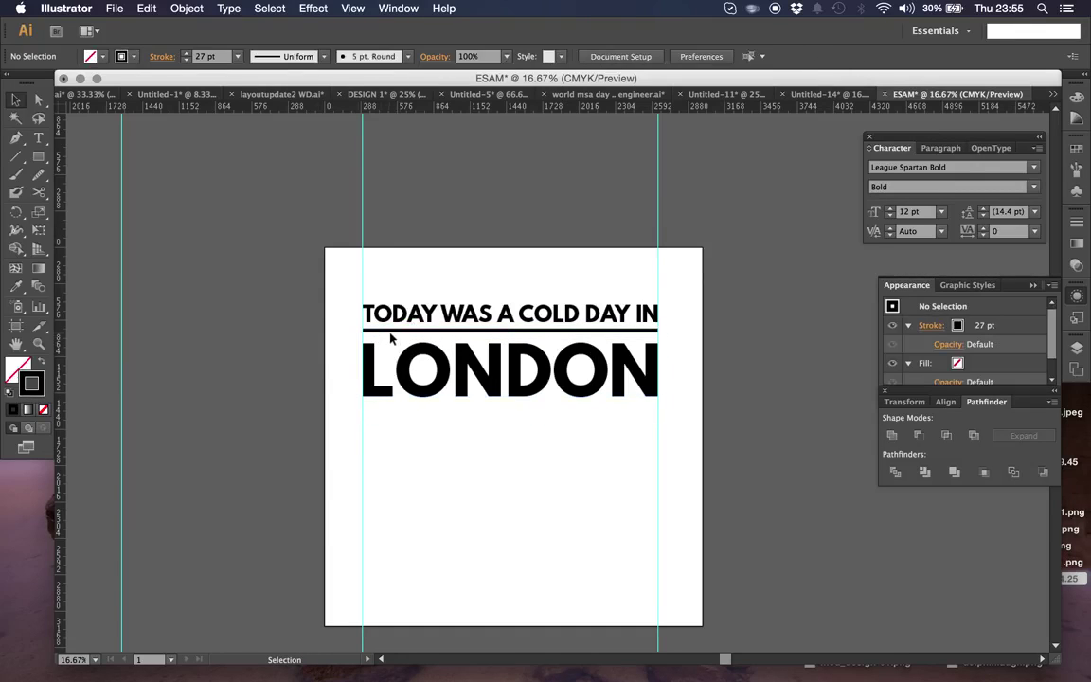
pyautogui.click(386, 334)
pyautogui.keyDown('shift'); pyautogui.click(384, 386); pyautogui.keyUp('shift')
pyautogui.click(284, 320)
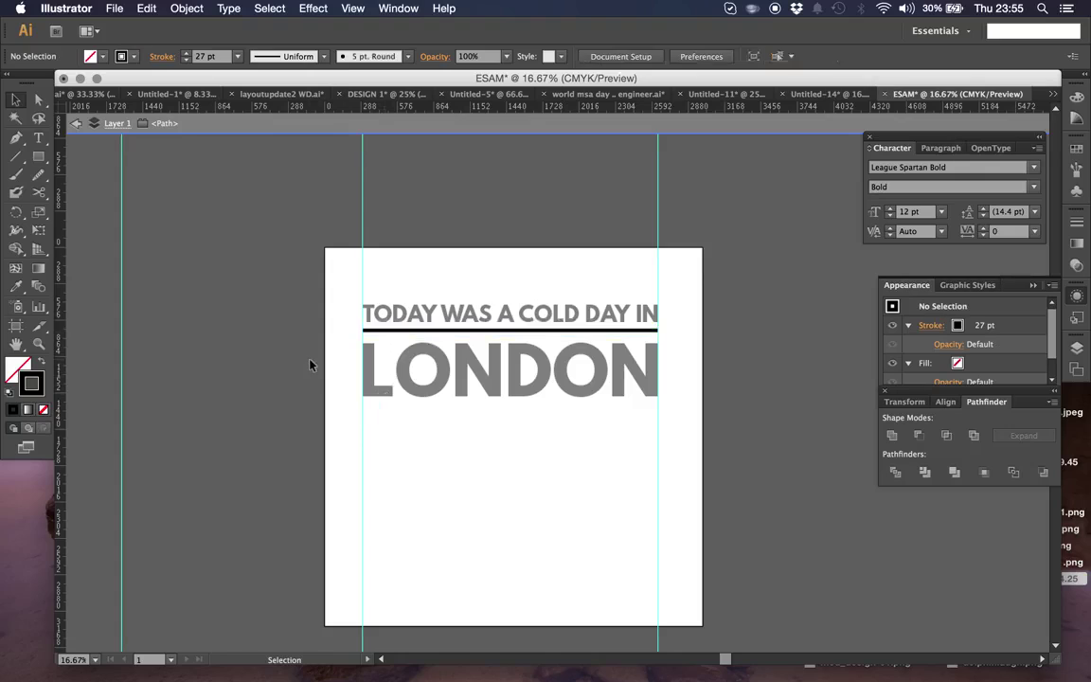
pyautogui.click(386, 333)
pyautogui.moveTo(387, 332); pyautogui.dragTo(375, 405)
pyautogui.click(286, 402)
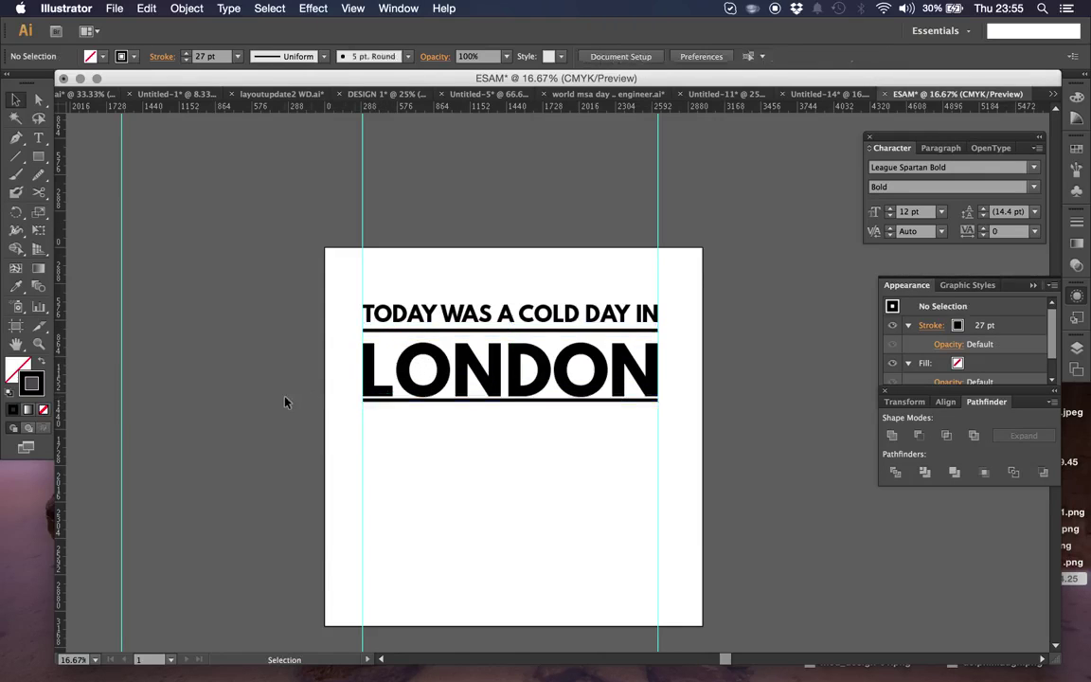
# Lower the bottom line slightly and nudge LONDON up so that it sits evenly between the two lines.
pyautogui.moveTo(616, 403); pyautogui.dragTo(620, 406)
pyautogui.click(336, 383)
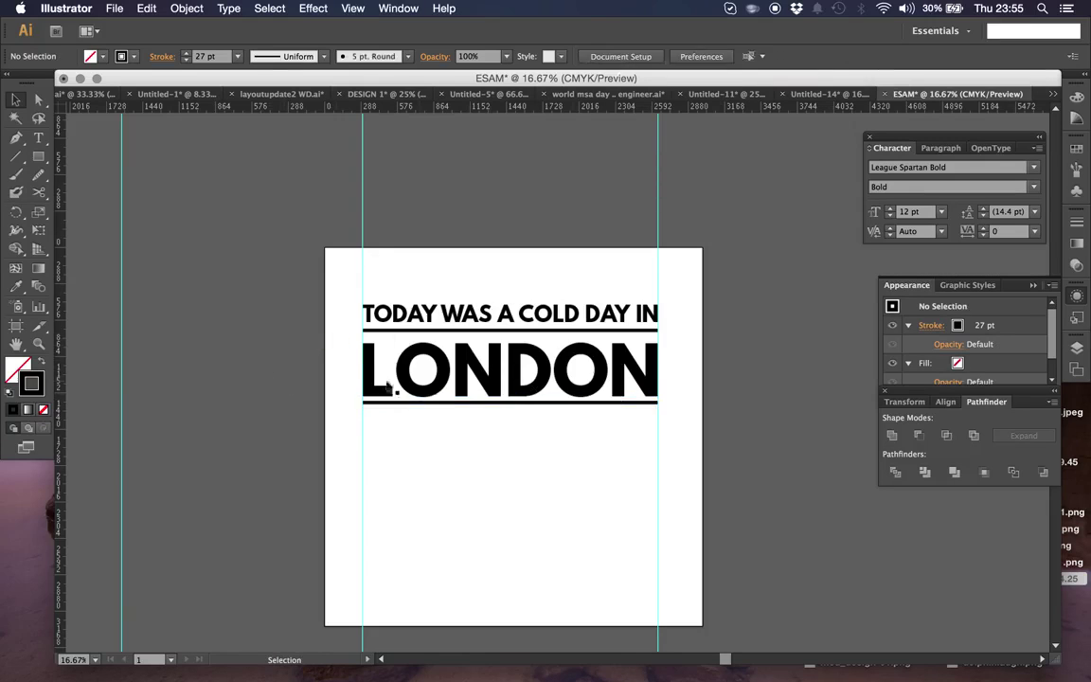
pyautogui.click(442, 377)
pyautogui.press('Up')
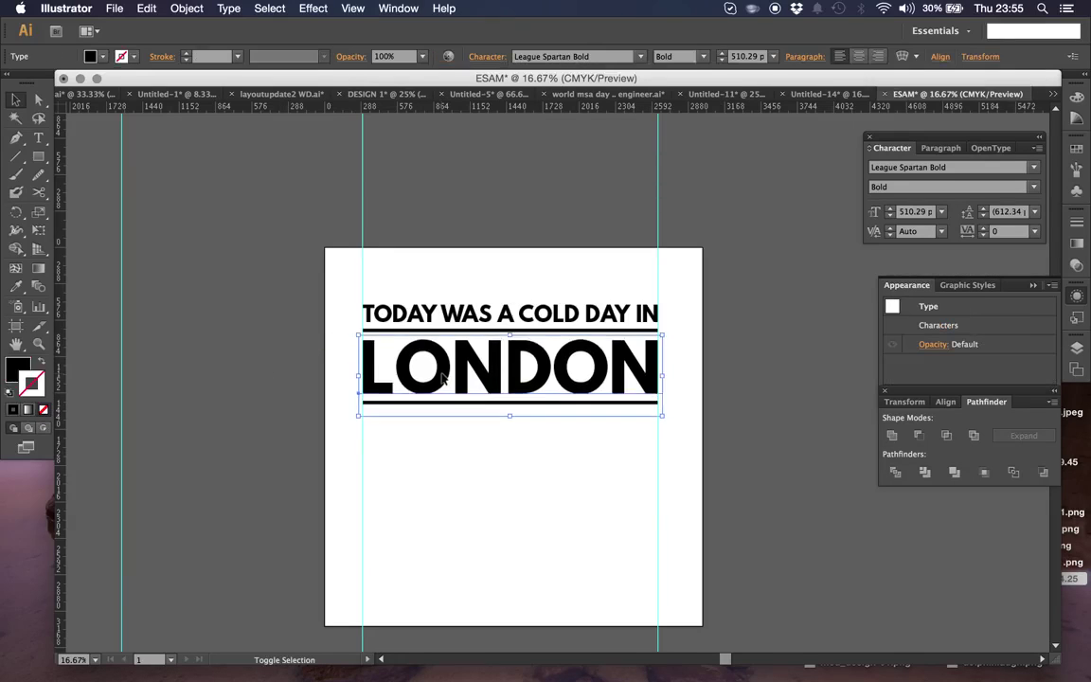
pyautogui.click(793, 401)
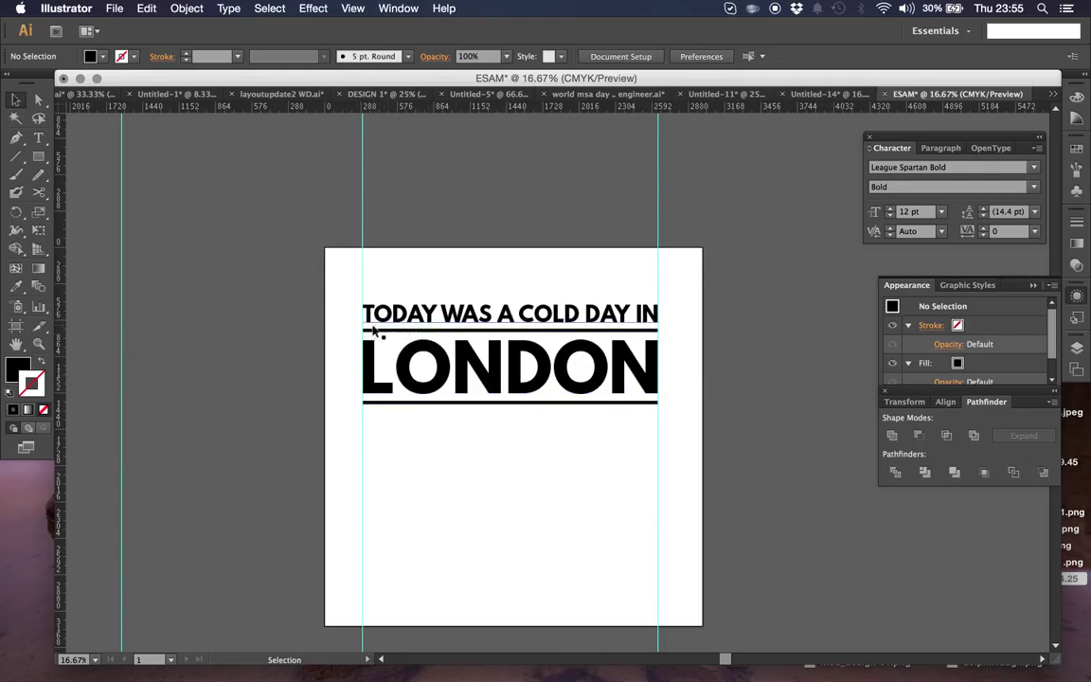
# Move both text lines and both horizontal lines straight down together to free space above them.
pyautogui.moveTo(747, 463); pyautogui.dragTo(340, 277)
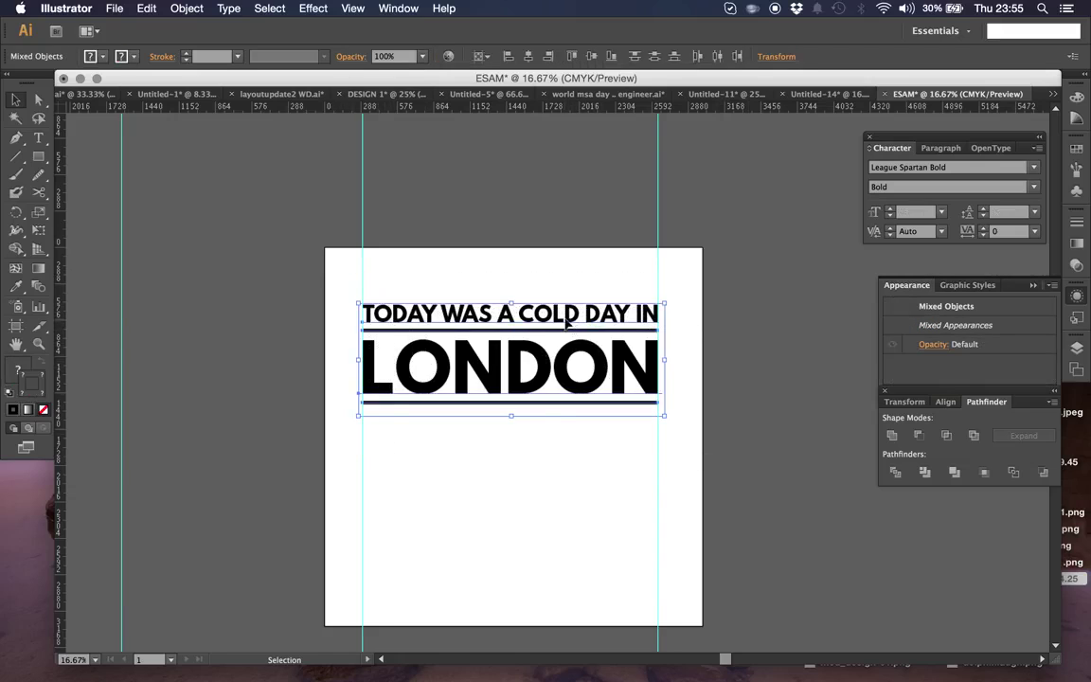
pyautogui.moveTo(565, 328); pyautogui.dragTo(565, 369)
pyautogui.click(717, 400)
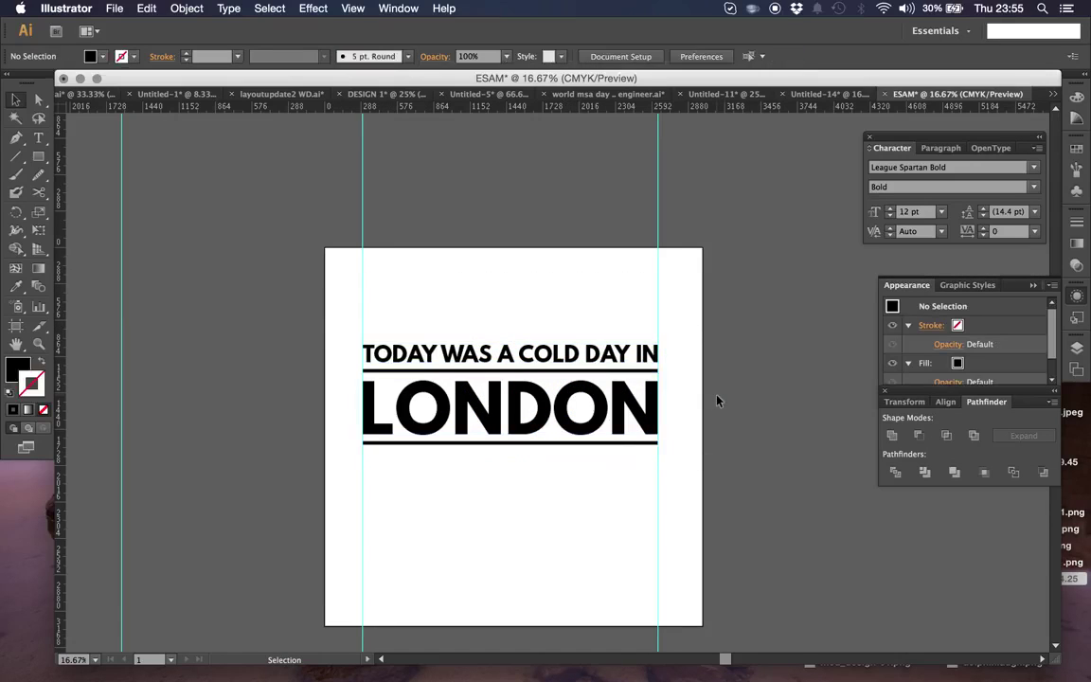
# Try freehand Paintbrush strokes above the top text line and undo them.
pyautogui.click(16, 157)
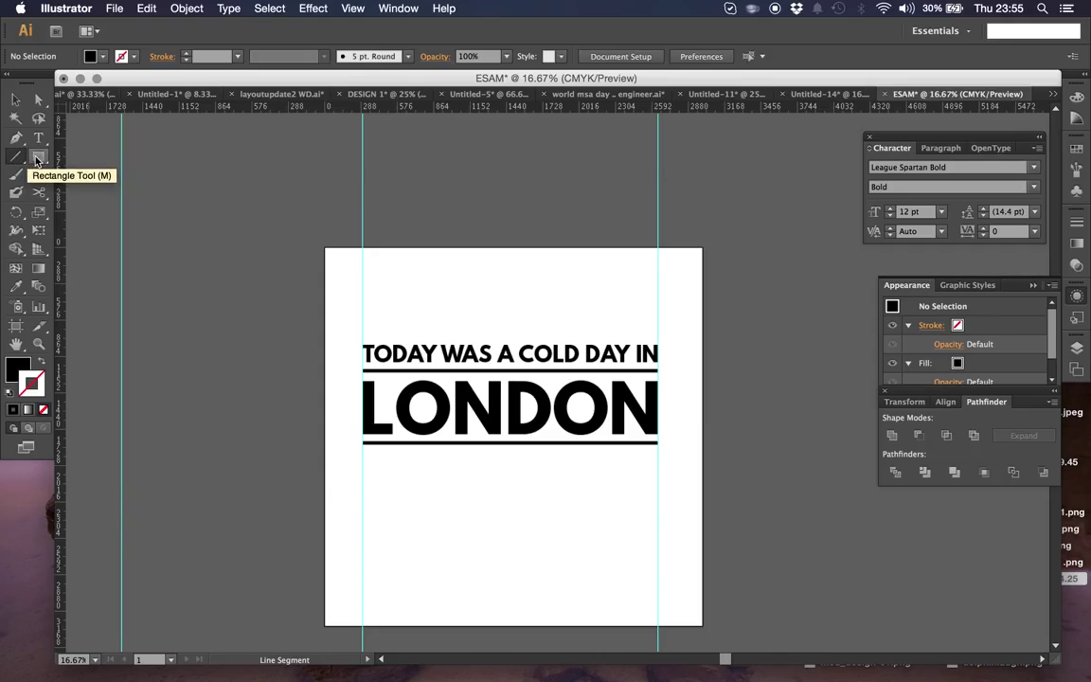
pyautogui.click(16, 174)
pyautogui.moveTo(376, 301); pyautogui.dragTo(403, 314)
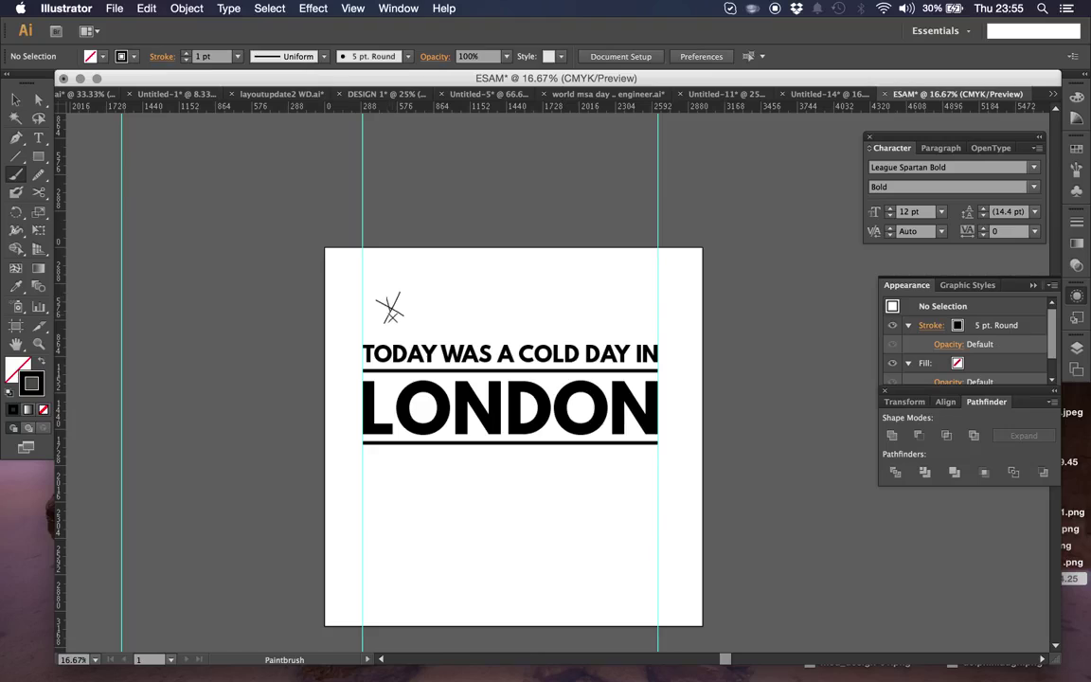
pyautogui.moveTo(526, 287)
pyautogui.mouseDown()
pyautogui.moveTo(591, 339)
pyautogui.moveTo(550, 353)
pyautogui.moveTo(557, 308)
pyautogui.moveTo(563, 342)
pyautogui.moveTo(528, 321)
pyautogui.moveTo(637, 289)
pyautogui.mouseUp()
pyautogui.press('v')
pyautogui.press('super+z')
pyautogui.press('super+z')
pyautogui.press('super+z')
pyautogui.press('super+z')
pyautogui.press('super+z')
pyautogui.hotkey('shift', 'x')
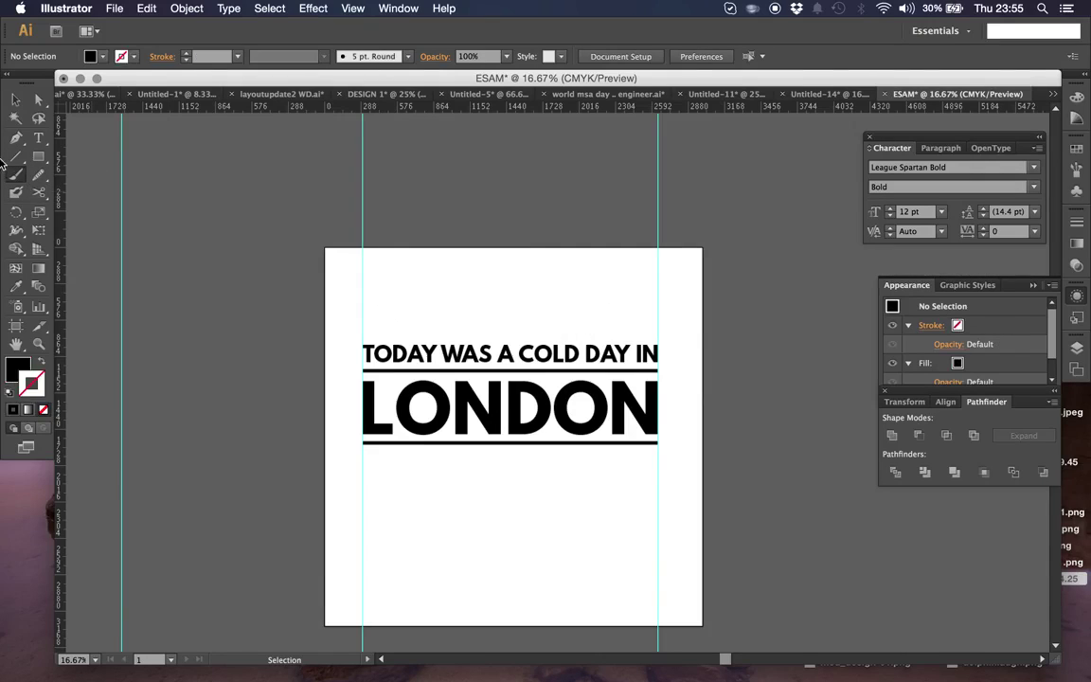
# Draw a large black five-pointed star centred above the top text line, with a smaller star on each side.
pyautogui.keyDown('alt'); pyautogui.click(38, 156); pyautogui.keyUp('alt')
pyautogui.keyDown('alt'); pyautogui.click(39, 156); pyautogui.keyUp('alt')
pyautogui.keyDown('alt'); pyautogui.click(38, 156); pyautogui.keyUp('alt')
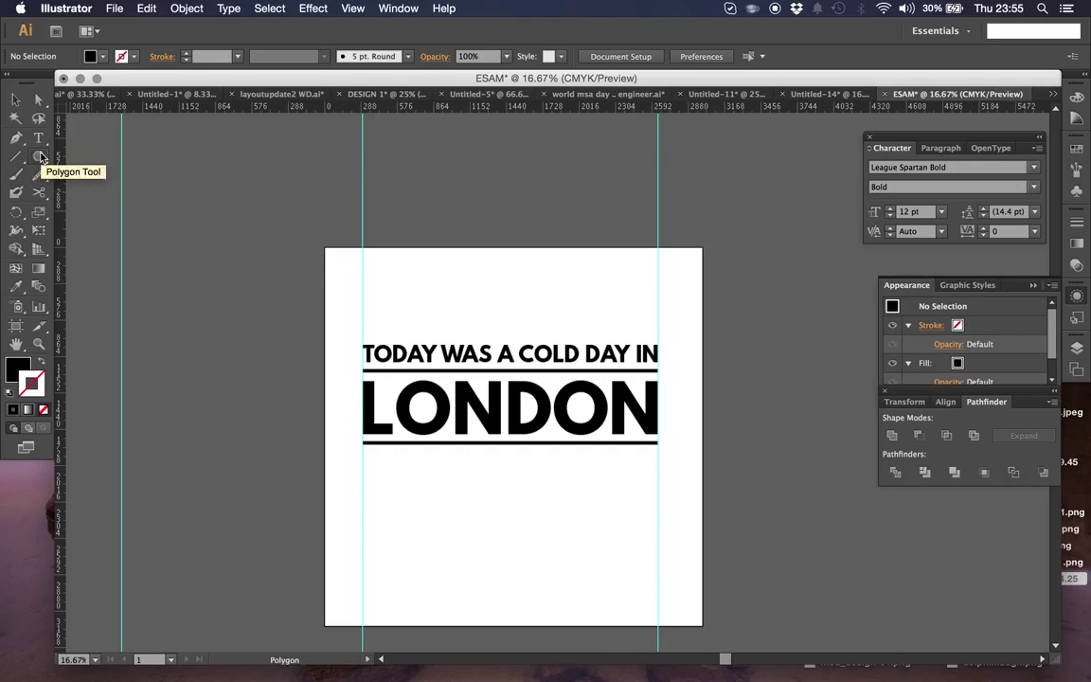
pyautogui.keyDown('alt'); pyautogui.click(39, 156); pyautogui.keyUp('alt')
pyautogui.moveTo(371, 284)
pyautogui.mouseDown()
pyautogui.moveTo(388, 301)
pyautogui.moveTo(385, 290)
pyautogui.moveTo(512, 320)
pyautogui.moveTo(529, 308)
pyautogui.moveTo(572, 338)
pyautogui.moveTo(580, 330)
pyautogui.moveTo(558, 310)
pyautogui.moveTo(479, 321)
pyautogui.moveTo(465, 313)
pyautogui.mouseUp()
pyautogui.click(16, 99)
pyautogui.click(568, 319)
pyautogui.click(642, 301)
pyautogui.moveTo(572, 319); pyautogui.dragTo(474, 317)
pyautogui.click(692, 317)
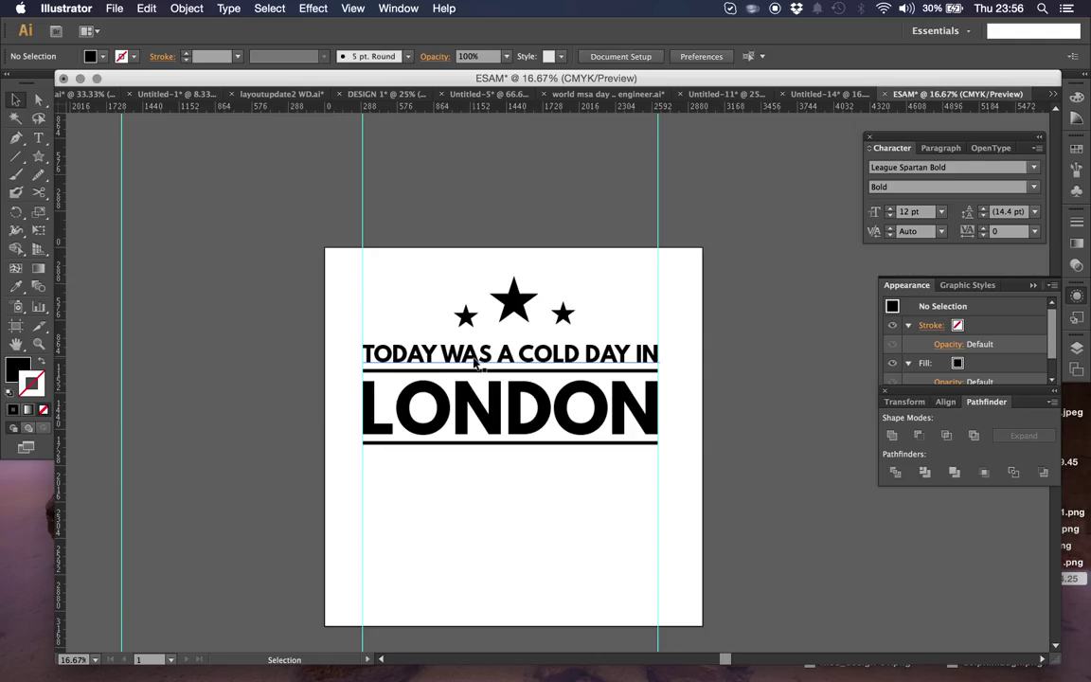
# Duplicate LONDON straight down to just below the lower horizontal line.
pyautogui.click(508, 409)
pyautogui.moveTo(508, 409); pyautogui.dragTo(495, 478)
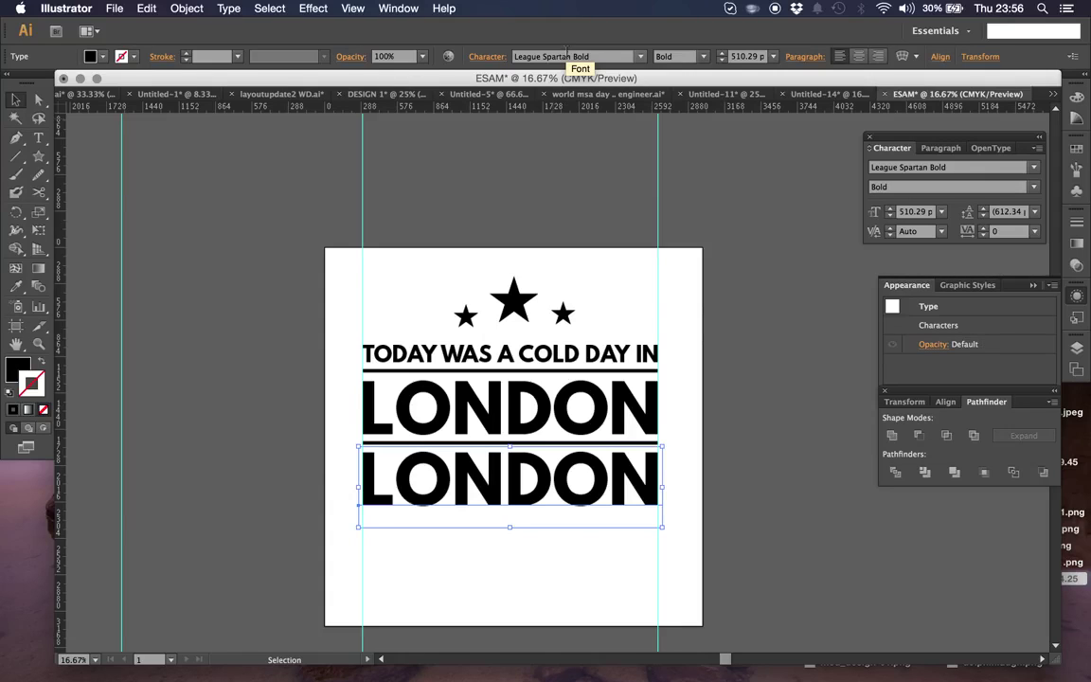
# Change the font of the lower LONDON text to Bebas Regular.
pyautogui.click(596, 56)
pyautogui.write('Bebas')
pyautogui.press('Return')
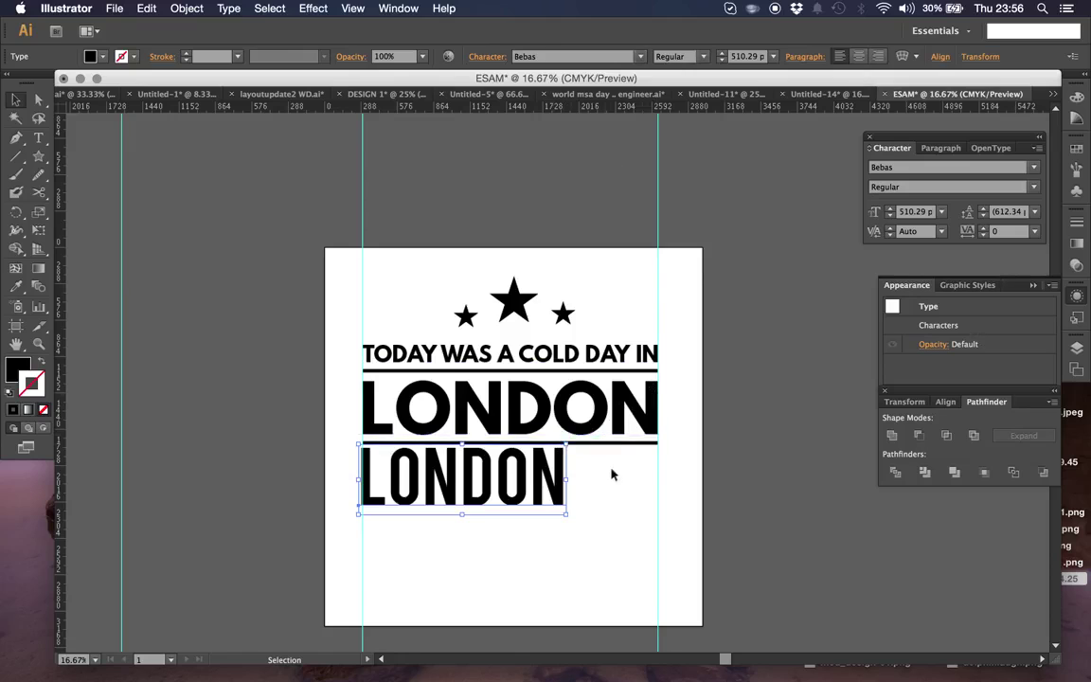
pyautogui.click(609, 470)
# Duplicate the large star into the empty space beside the lower LONDON text.
pyautogui.click(515, 301)
pyautogui.moveTo(526, 307); pyautogui.dragTo(619, 481)
pyautogui.click(782, 469)
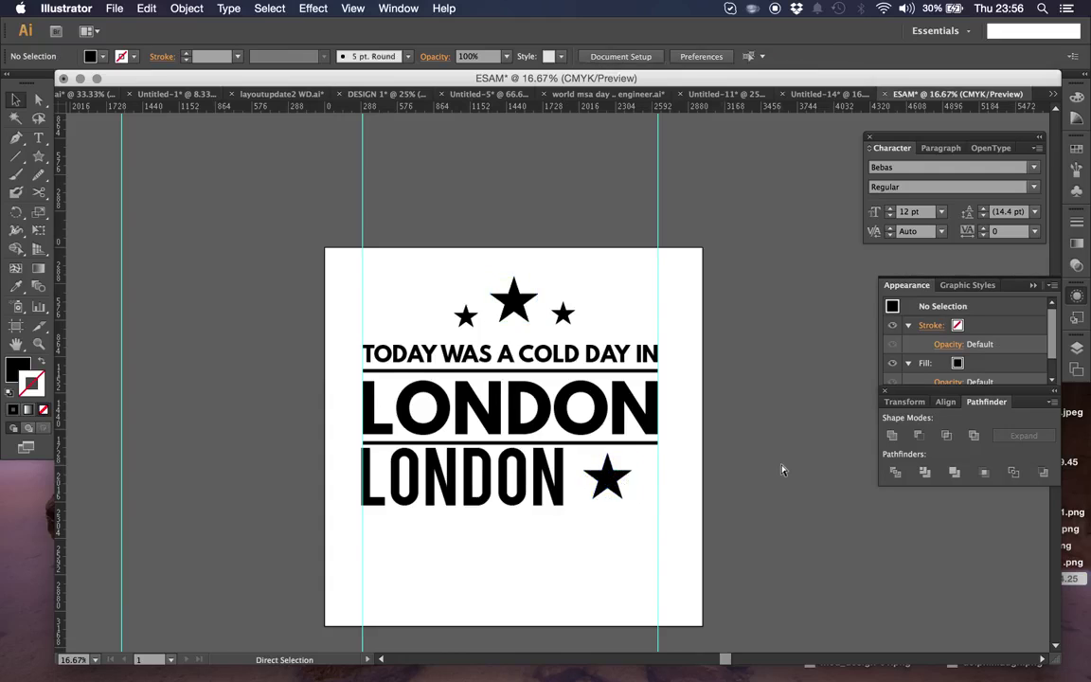
pyautogui.press('super+minus')
pyautogui.press('super+minus')
pyautogui.press('super+minus')
pyautogui.press('super+equal')
pyautogui.press('super+equal')
pyautogui.press('super+equal')
pyautogui.press('super+equal')
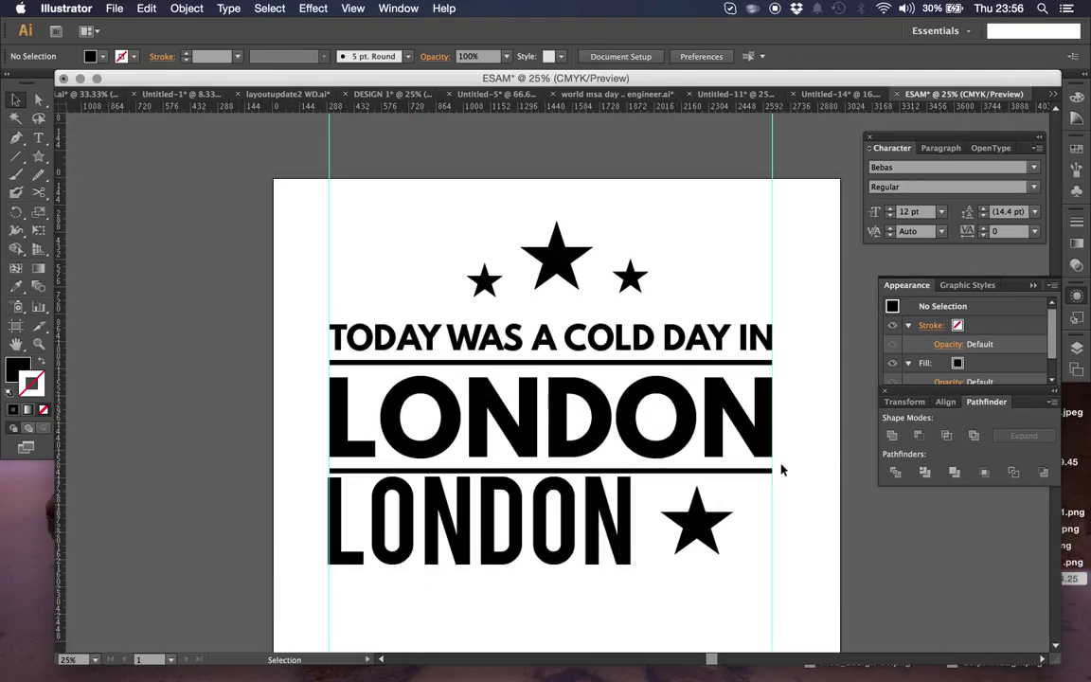
pyautogui.click(699, 516)
pyautogui.press('super+minus')
pyautogui.press('super+minus')
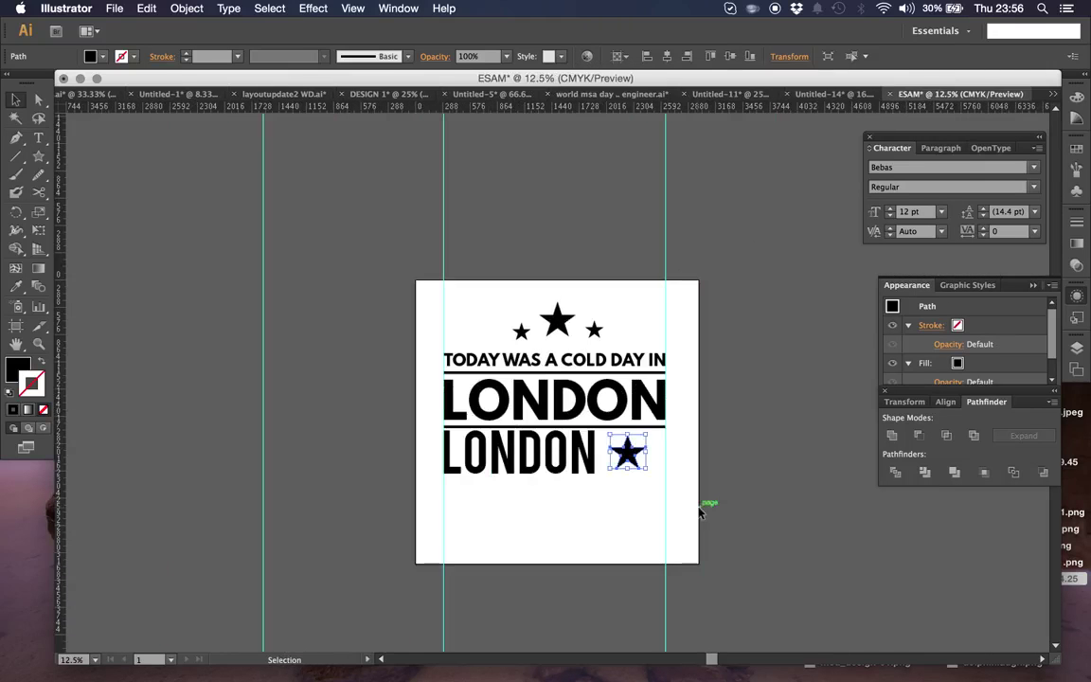
pyautogui.click(713, 457)
# Fill both LONDON text lines with white.
pyautogui.click(516, 421)
pyautogui.keyDown('shift'); pyautogui.click(511, 464); pyautogui.keyUp('shift')
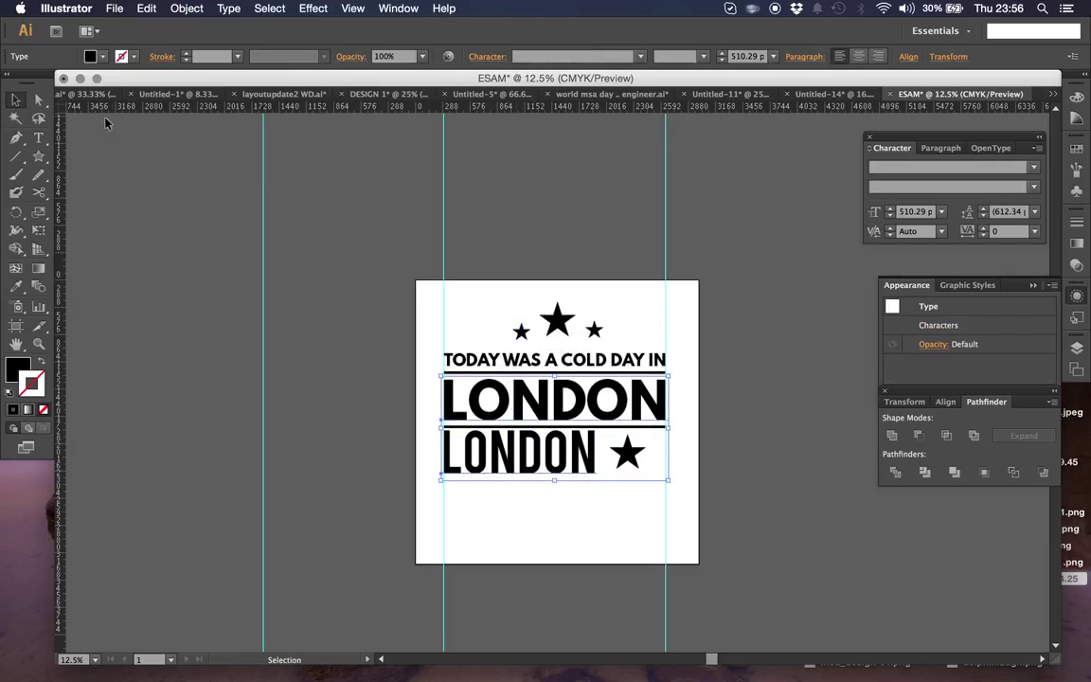
pyautogui.click(103, 57)
pyautogui.click(31, 83)
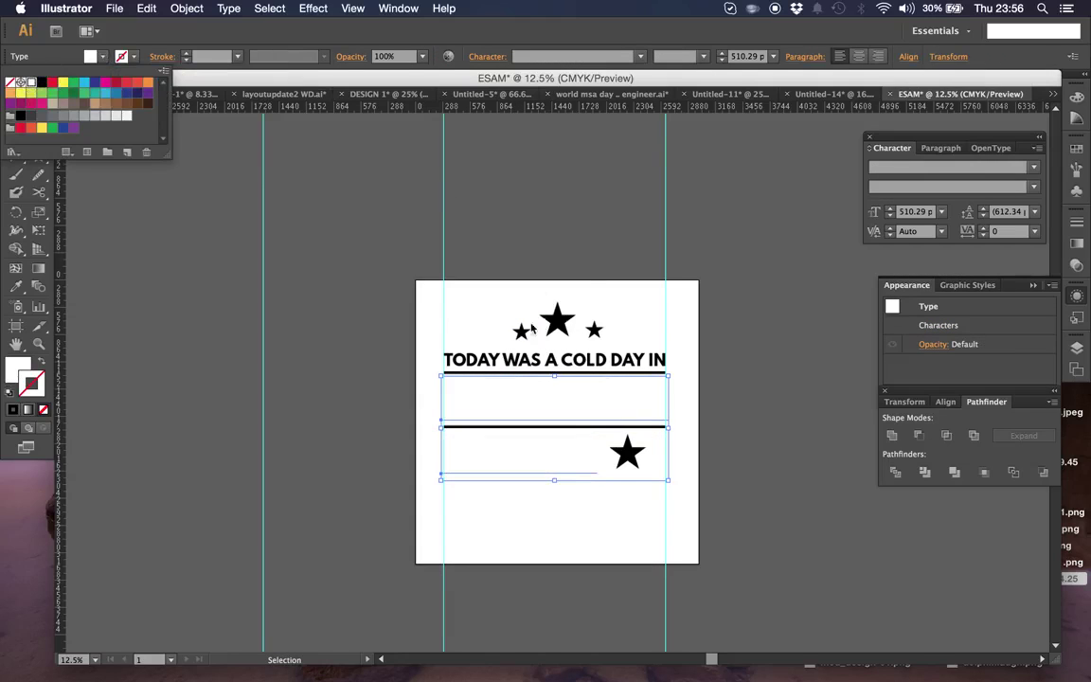
# Fill all four stars with white.
pyautogui.moveTo(425, 252); pyautogui.dragTo(541, 319)
pyautogui.keyDown('shift'); pyautogui.click(628, 453); pyautogui.keyUp('shift')
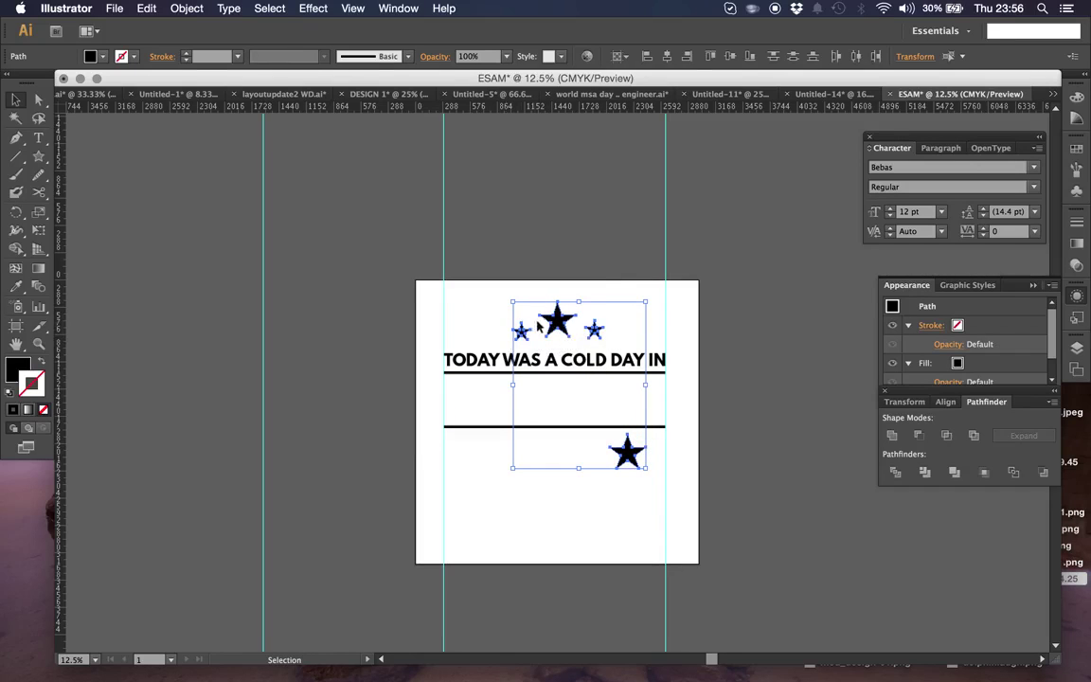
pyautogui.click(98, 57)
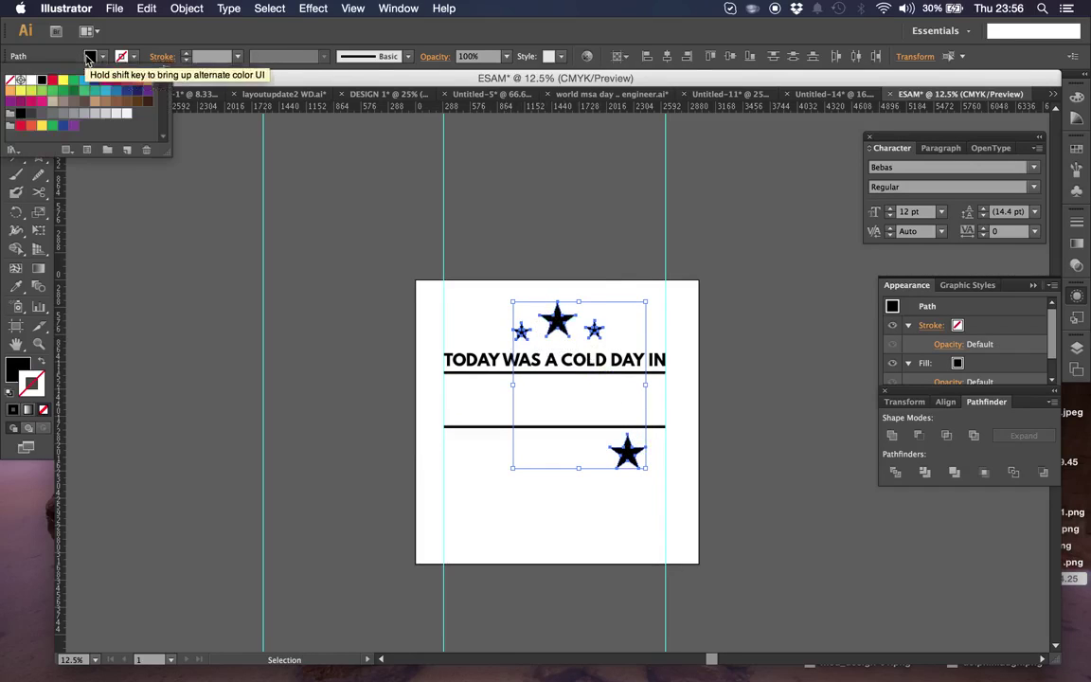
pyautogui.click(21, 84)
pyautogui.click(291, 312)
# Fill the text line TODAY WAS A COLD DAY IN with white.
pyautogui.click(445, 359)
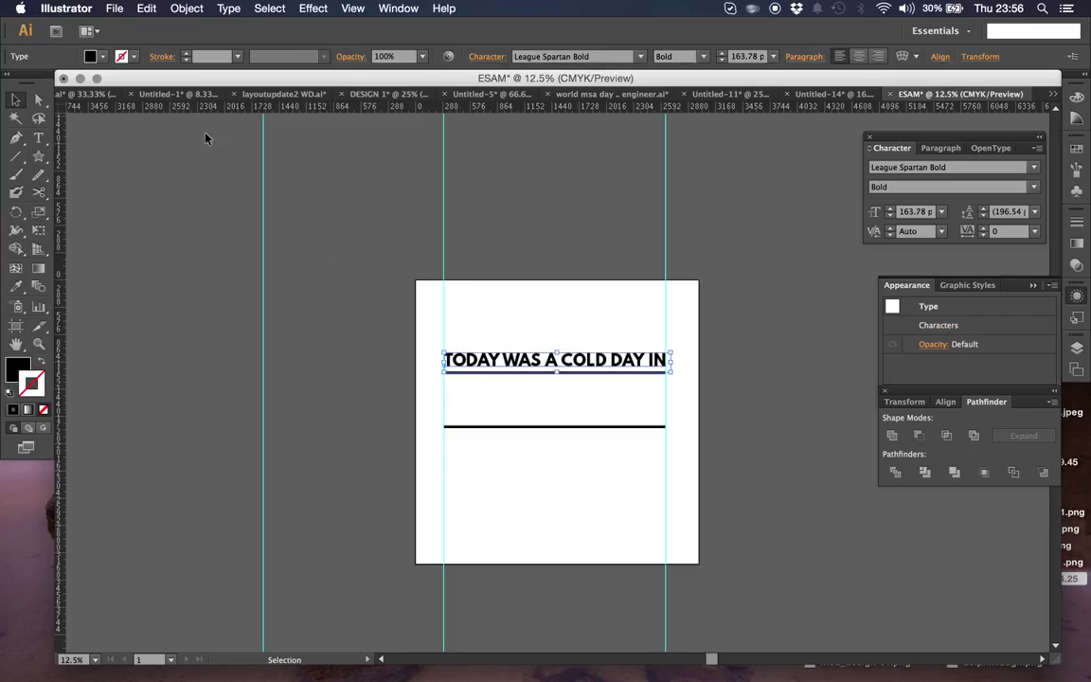
pyautogui.click(104, 58)
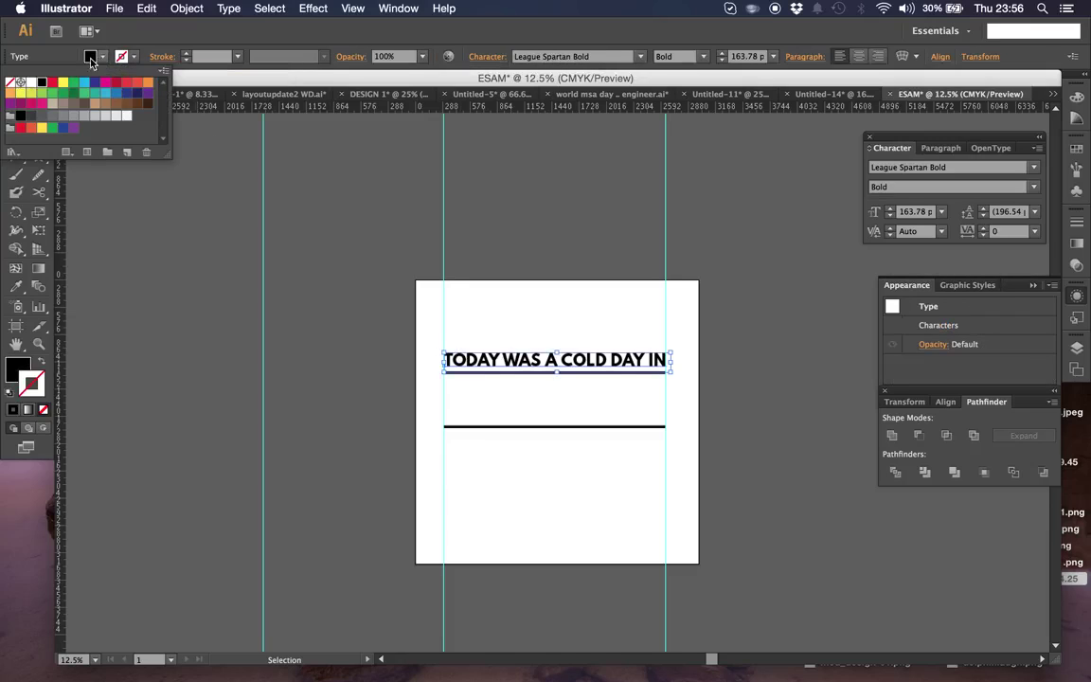
pyautogui.click(31, 83)
# Set the stroke of both horizontal dividing lines to white.
pyautogui.click(464, 427)
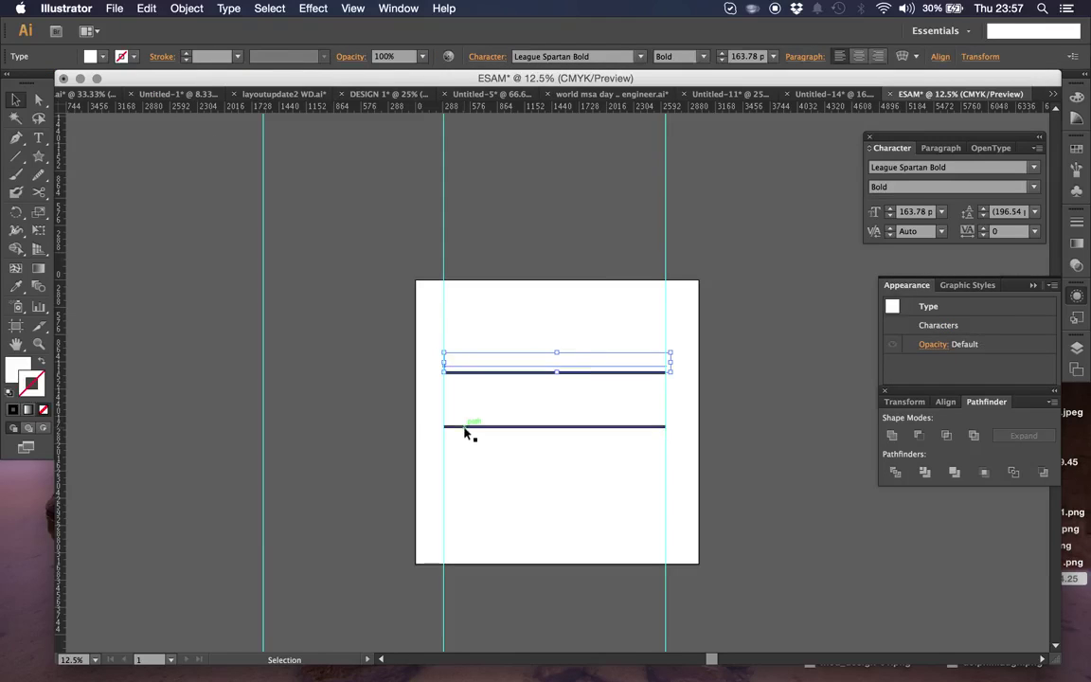
pyautogui.keyDown('shift'); pyautogui.click(458, 372); pyautogui.keyUp('shift')
pyautogui.click(102, 57)
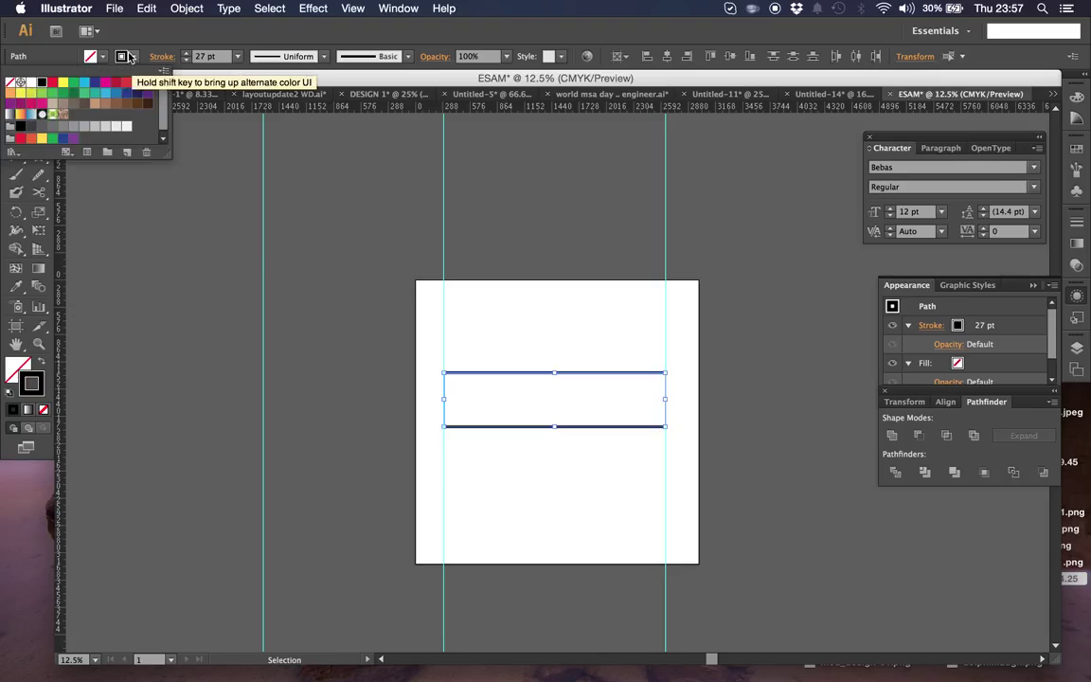
pyautogui.click(30, 83)
pyautogui.click(275, 380)
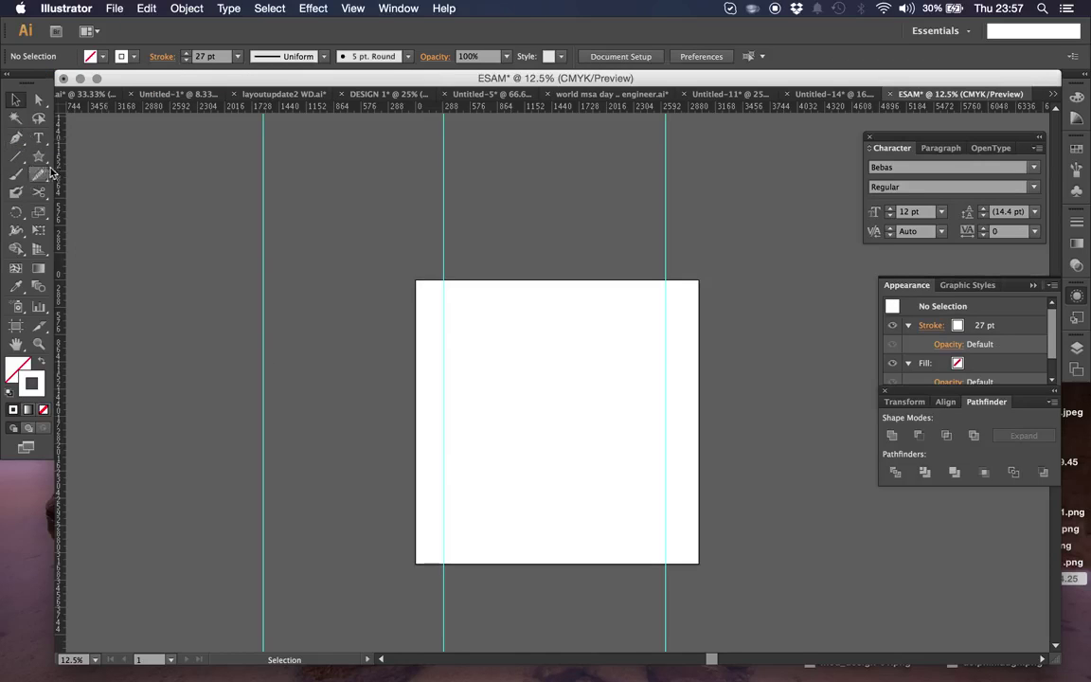
# Draw a rectangle with the Rectangle tool that extends slightly beyond the artboard on every side.
pyautogui.keyDown('alt'); pyautogui.click(40, 157); pyautogui.keyUp('alt')
pyautogui.keyDown('alt'); pyautogui.click(40, 157); pyautogui.keyUp('alt')
pyautogui.keyDown('alt'); pyautogui.click(39, 157); pyautogui.keyUp('alt')
pyautogui.keyDown('alt'); pyautogui.click(39, 157); pyautogui.keyUp('alt')
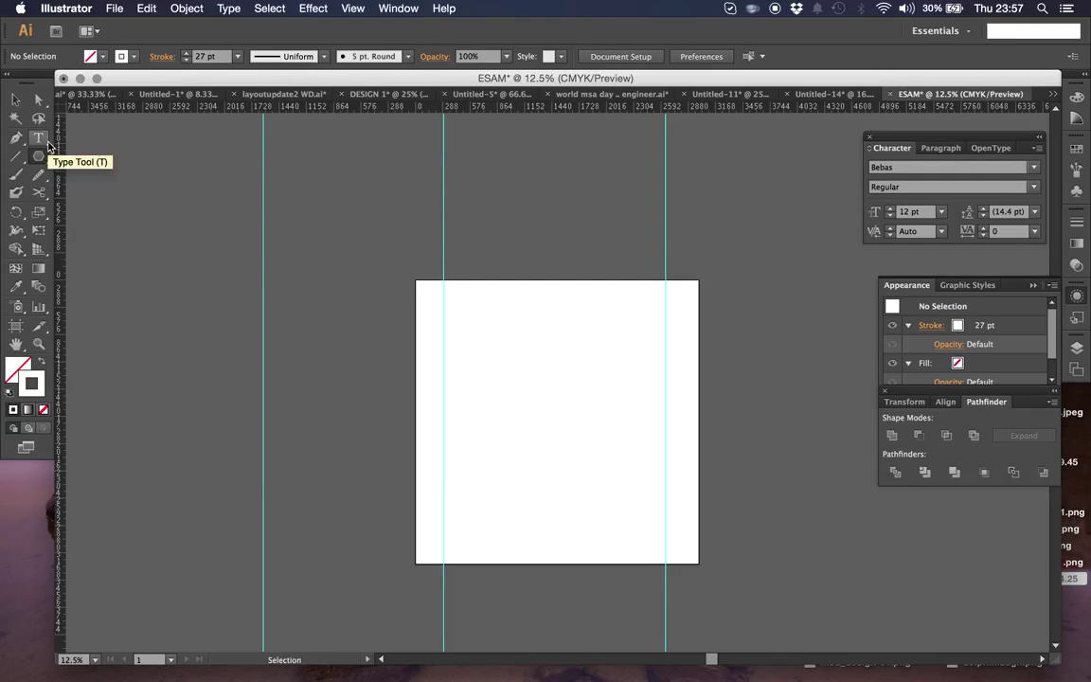
pyautogui.keyDown('alt'); pyautogui.click(39, 156); pyautogui.keyUp('alt')
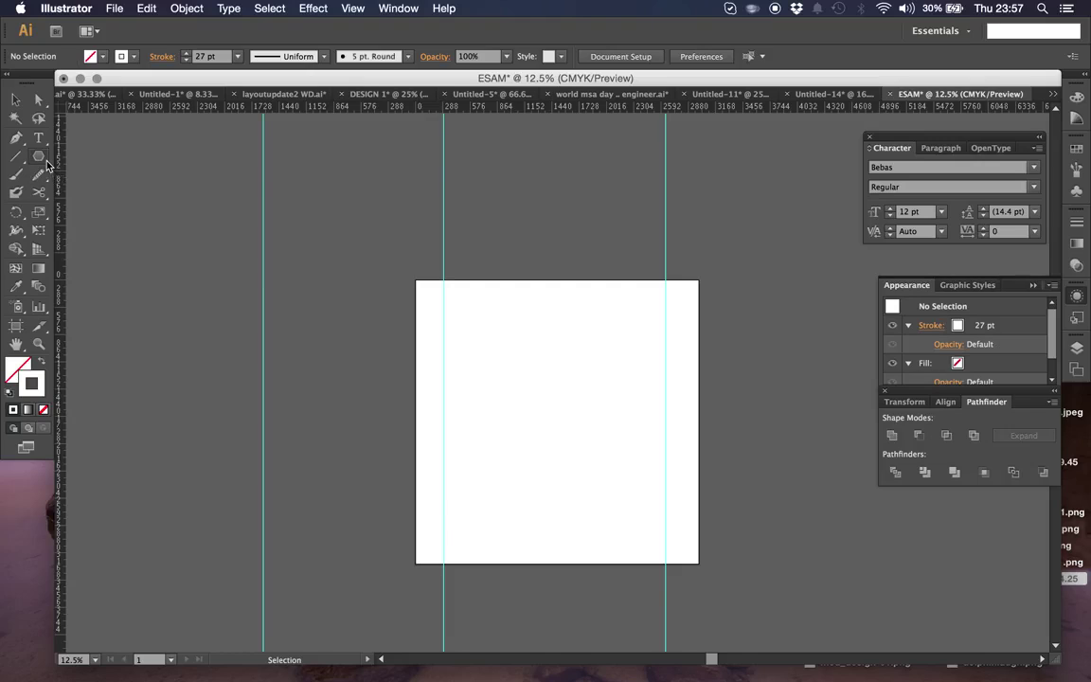
pyautogui.keyDown('alt'); pyautogui.click(40, 156); pyautogui.keyUp('alt')
pyautogui.keyDown('alt'); pyautogui.click(39, 156); pyautogui.keyUp('alt')
pyautogui.moveTo(409, 274); pyautogui.dragTo(704, 568)
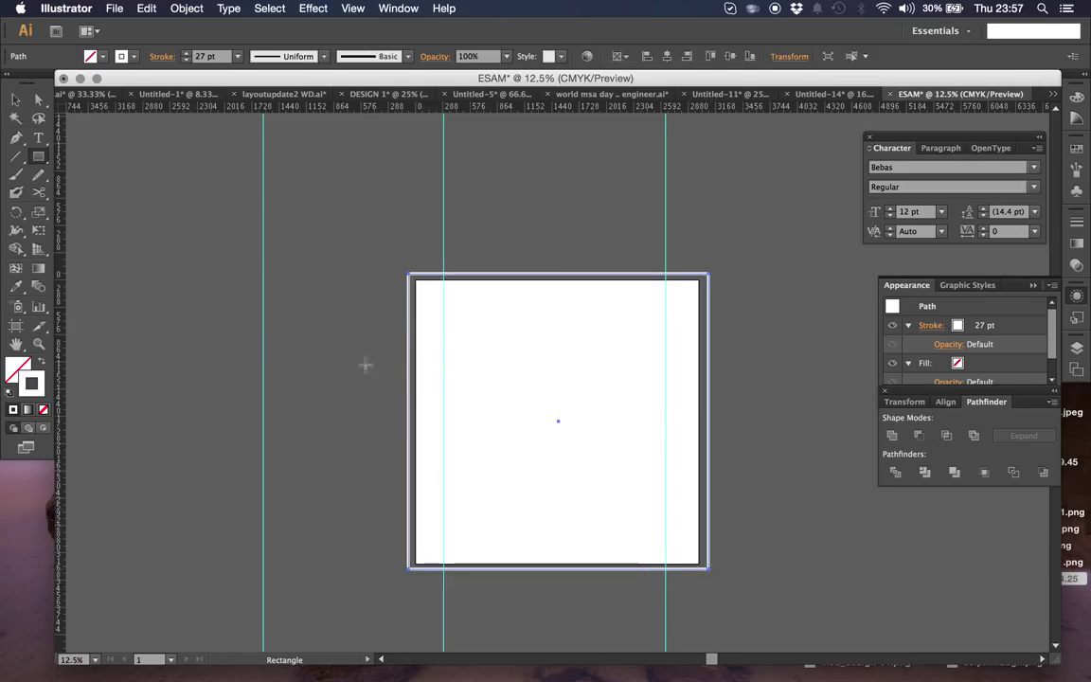
# Resize the rectangle so its upper and lower edges meet the artboard's upper and lower edges.
pyautogui.click(19, 102)
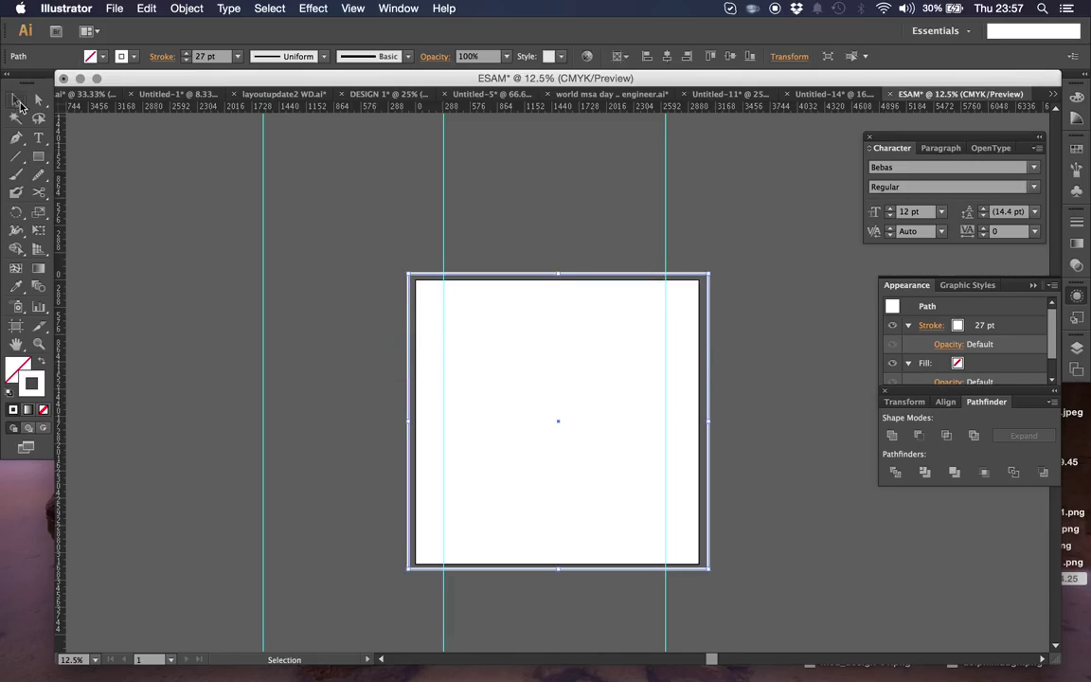
pyautogui.click(417, 306)
pyautogui.click(445, 278)
pyautogui.moveTo(557, 272); pyautogui.dragTo(558, 280)
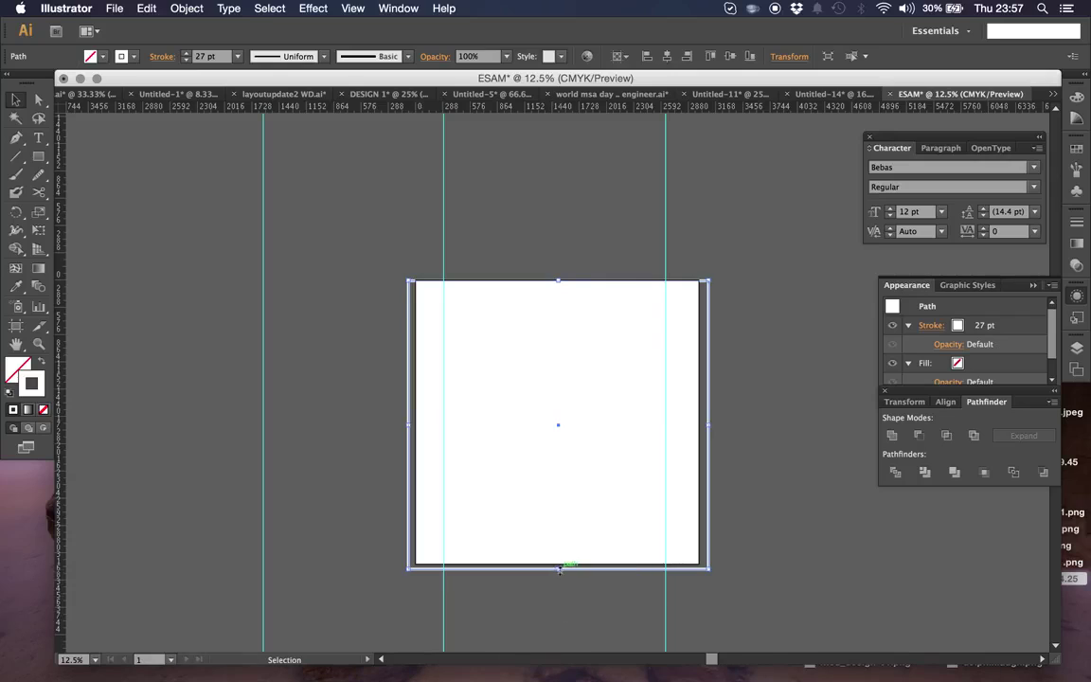
pyautogui.moveTo(558, 566); pyautogui.dragTo(558, 564)
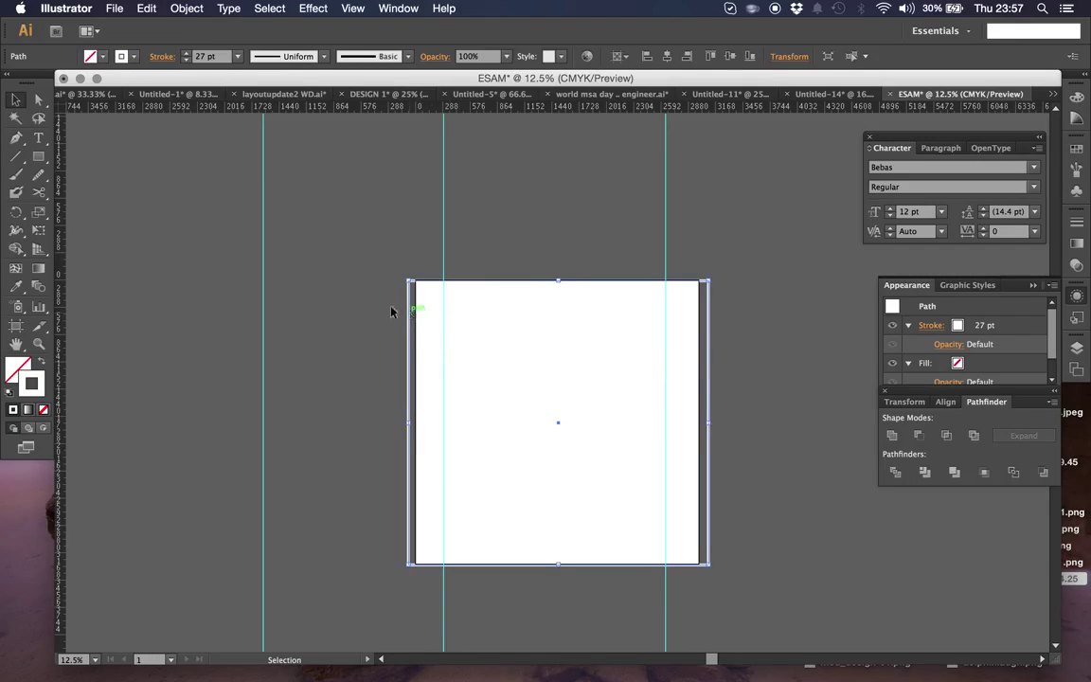
# Remove the rectangle's stroke and fill it with black.
pyautogui.click(122, 56)
pyautogui.click(9, 76)
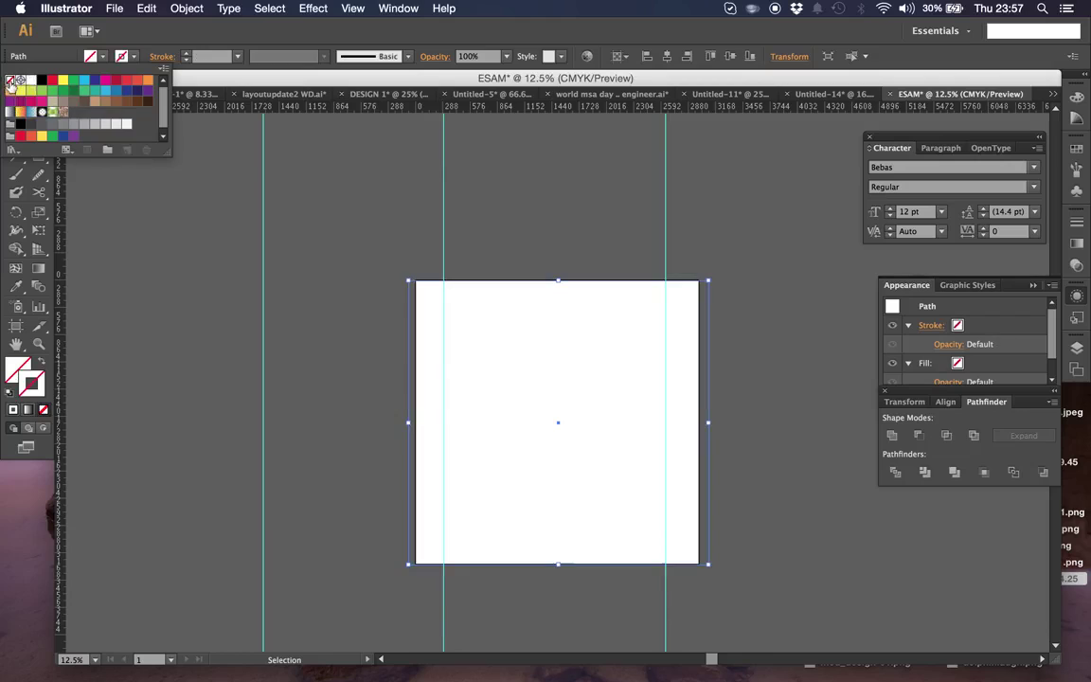
pyautogui.click(90, 56)
pyautogui.click(38, 77)
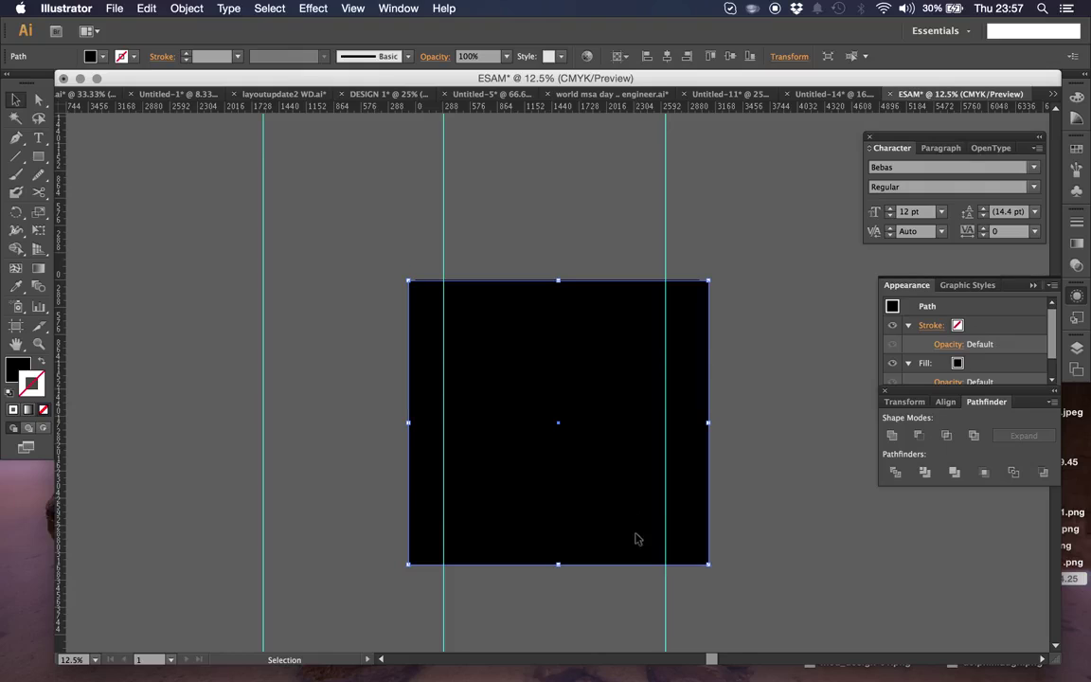
pyautogui.click(760, 545)
# Send the black rectangle to the back, behind the white text, lines and stars.
pyautogui.rightClick(645, 566)
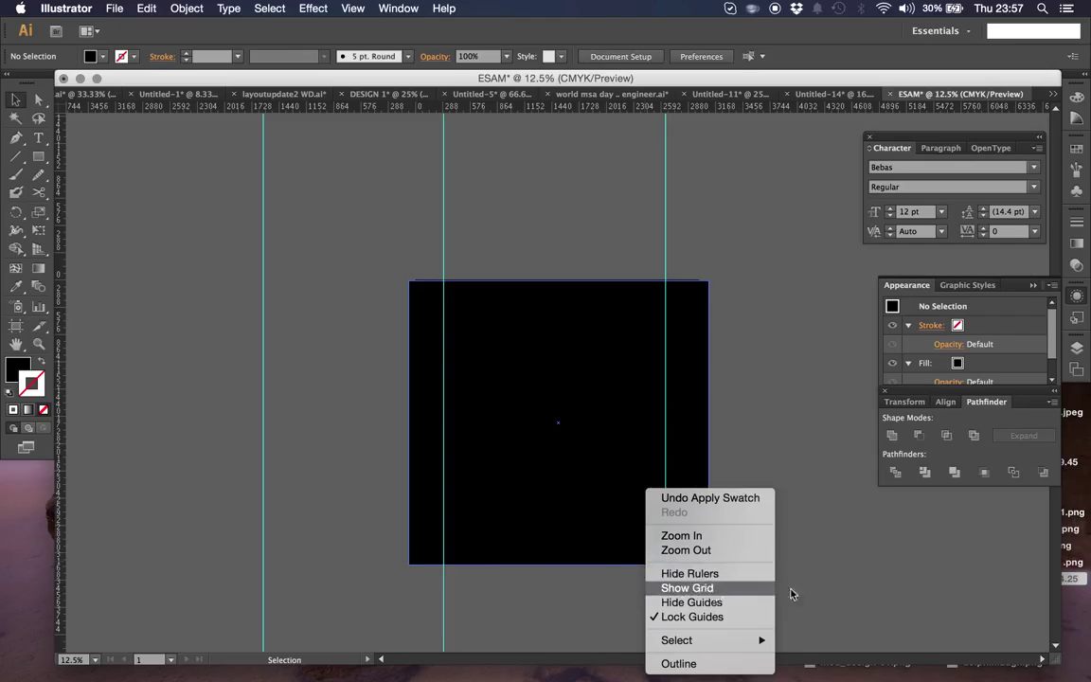
pyautogui.click(623, 555)
pyautogui.click(619, 552)
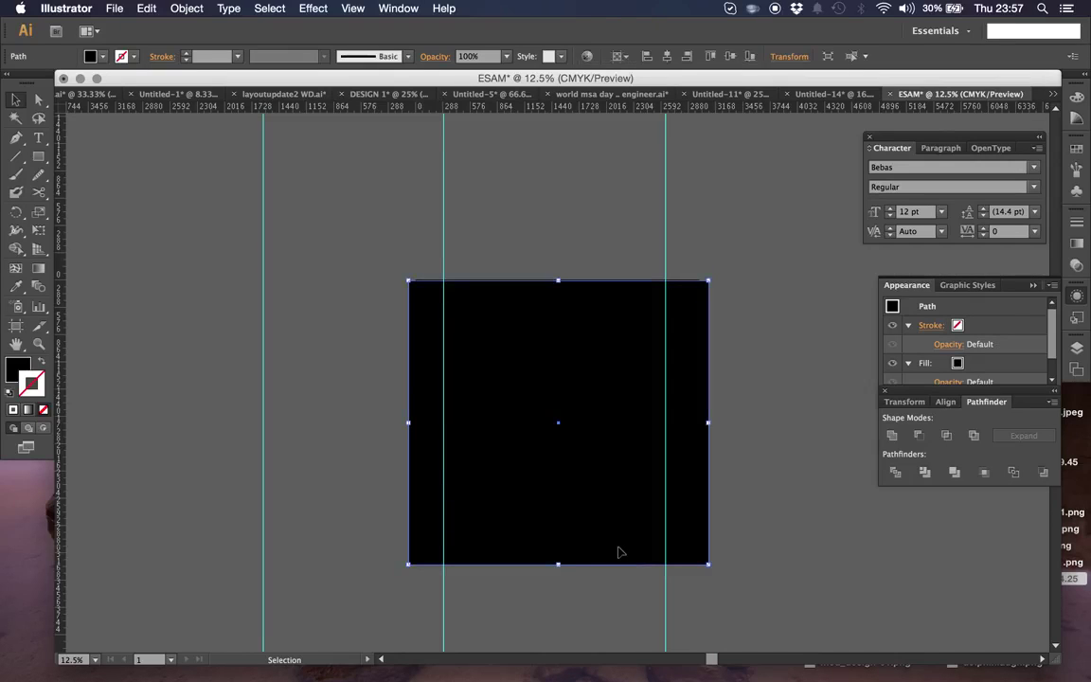
pyautogui.click(784, 522)
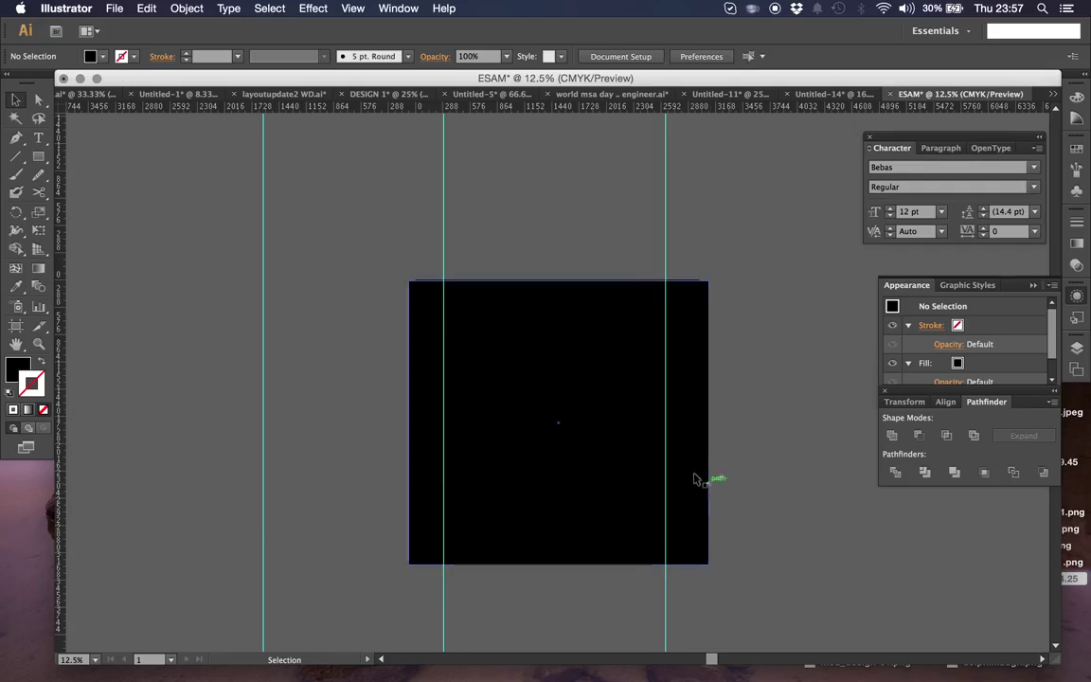
pyautogui.click(584, 470)
pyautogui.press('a')
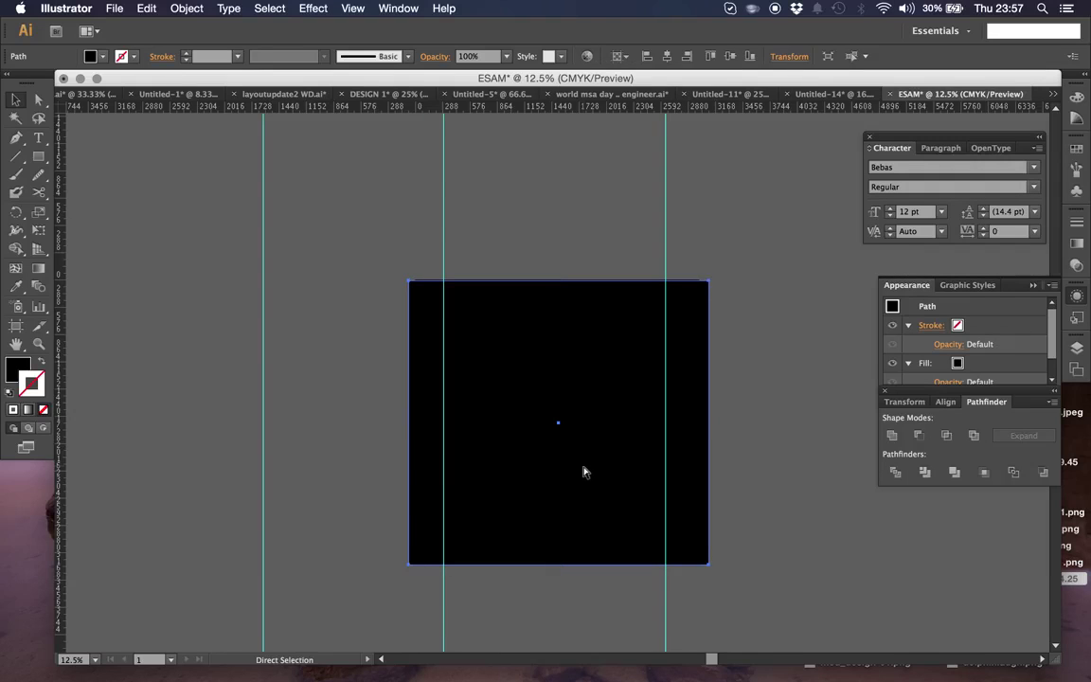
pyautogui.press('super')
pyautogui.press('super+shift+bracketleft')
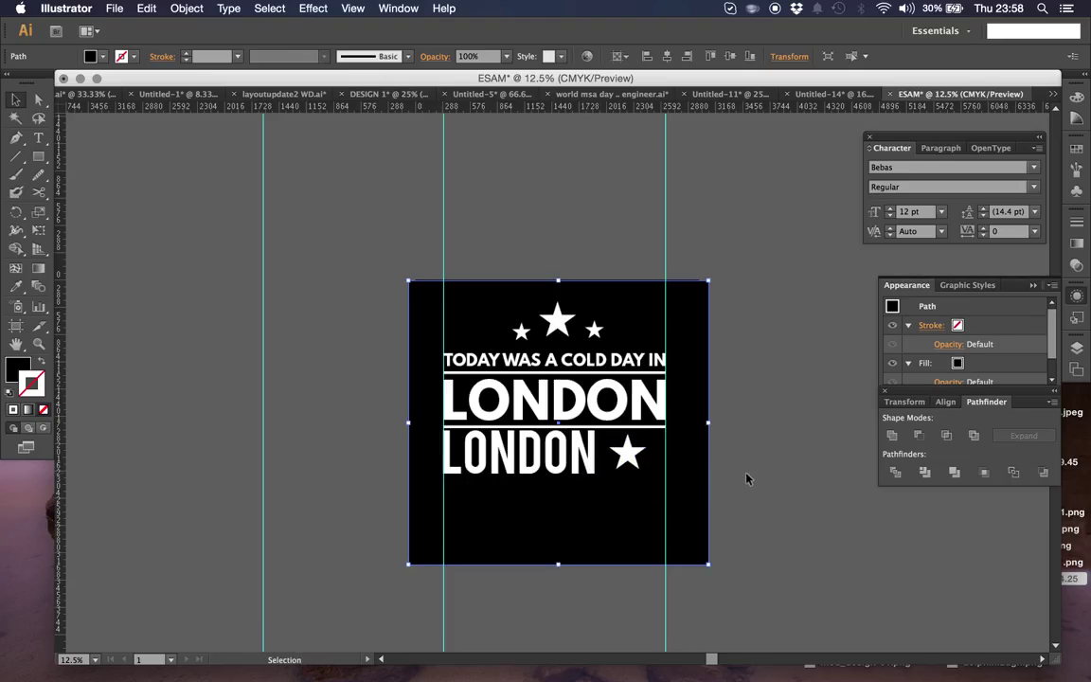
pyautogui.press('super+shift+a')
# Try green and beige fills on the background rectangle, and settle on a dark grey fill.
pyautogui.click(696, 416)
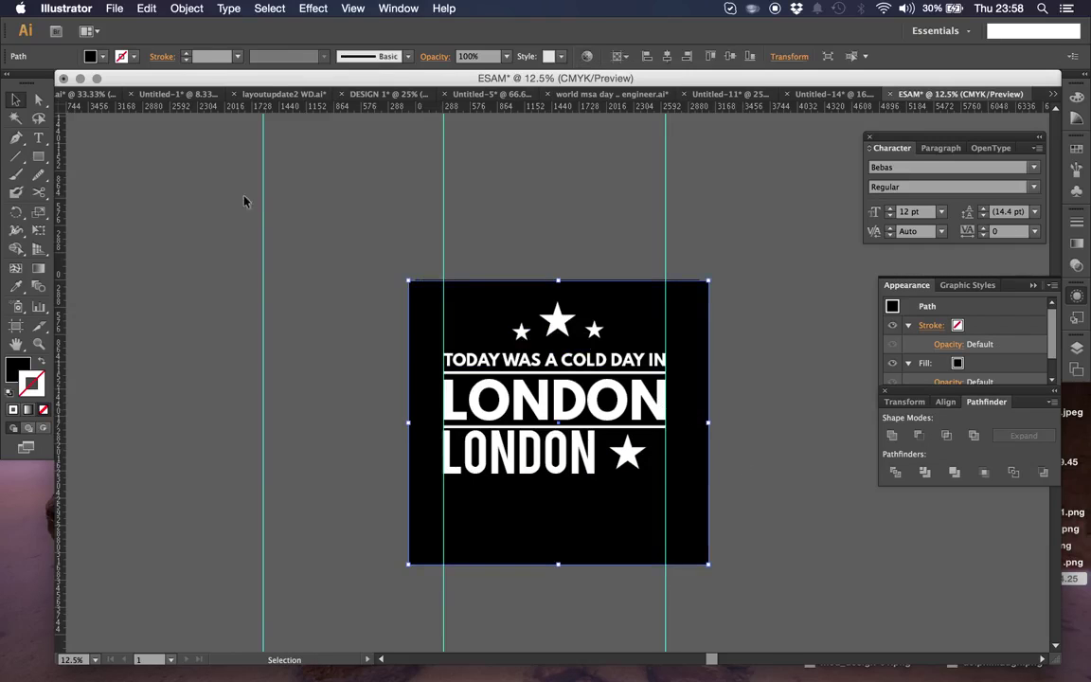
pyautogui.click(91, 55)
pyautogui.click(83, 93)
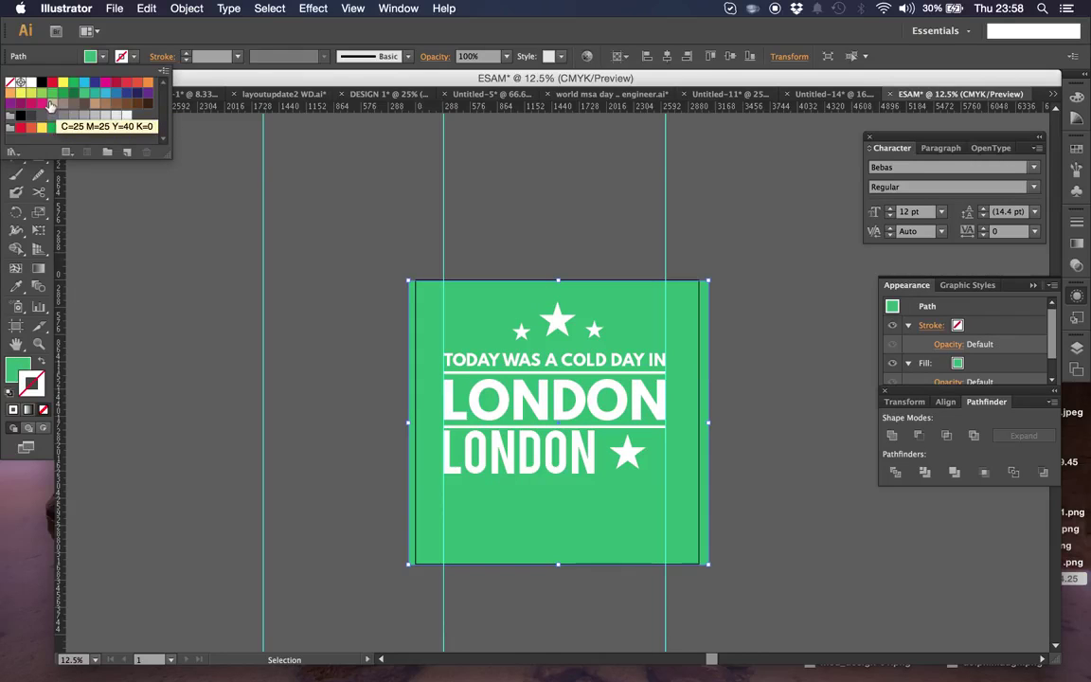
pyautogui.click(51, 104)
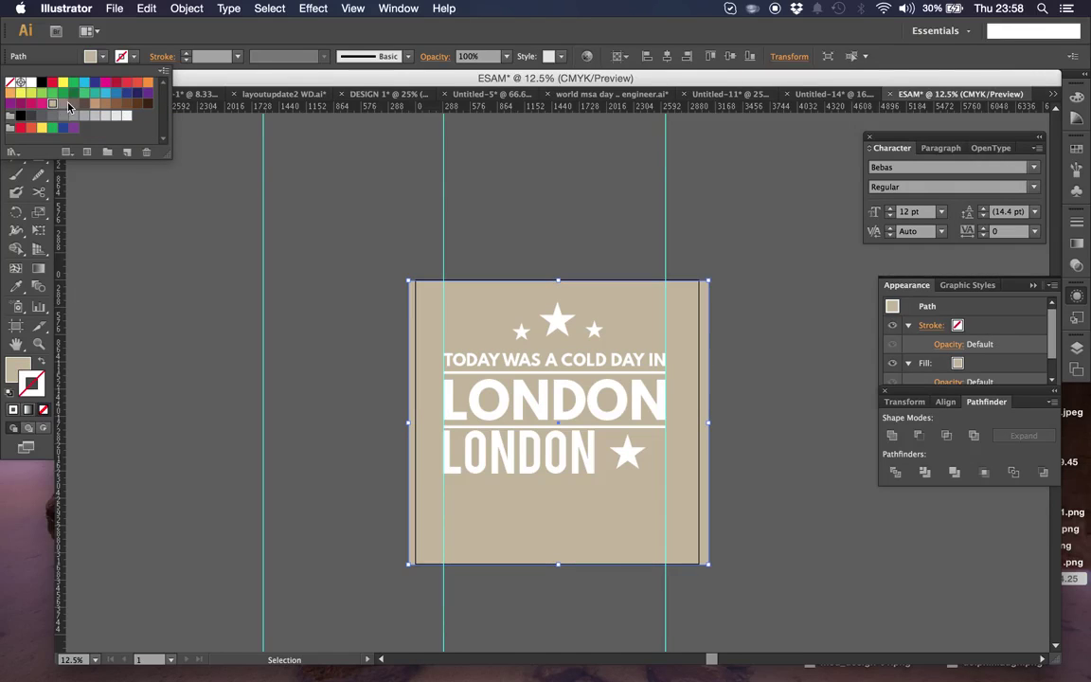
pyautogui.click(31, 114)
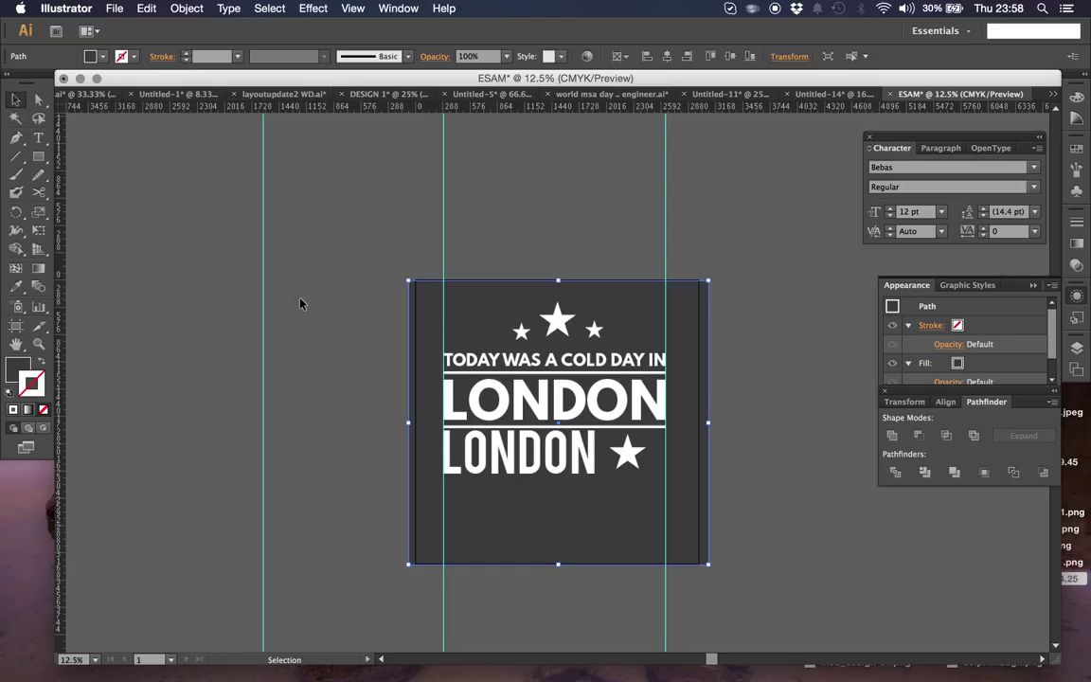
# Replace the upper LONDON text between the dividing lines with FISH.
pyautogui.doubleClick(571, 404)
pyautogui.hotkey('ctrl', 'a')
pyautogui.write('FISH')
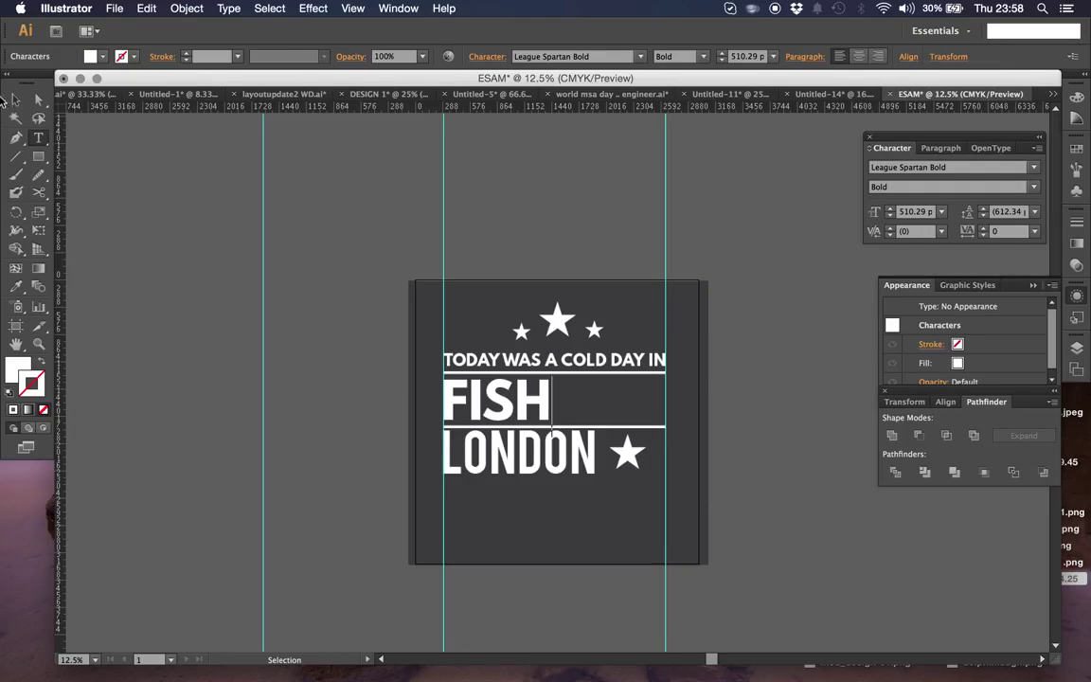
pyautogui.click(15, 98)
# Apply the Fish warp effect to the FISH text and move it to the middle between the guides.
pyautogui.click(308, 8)
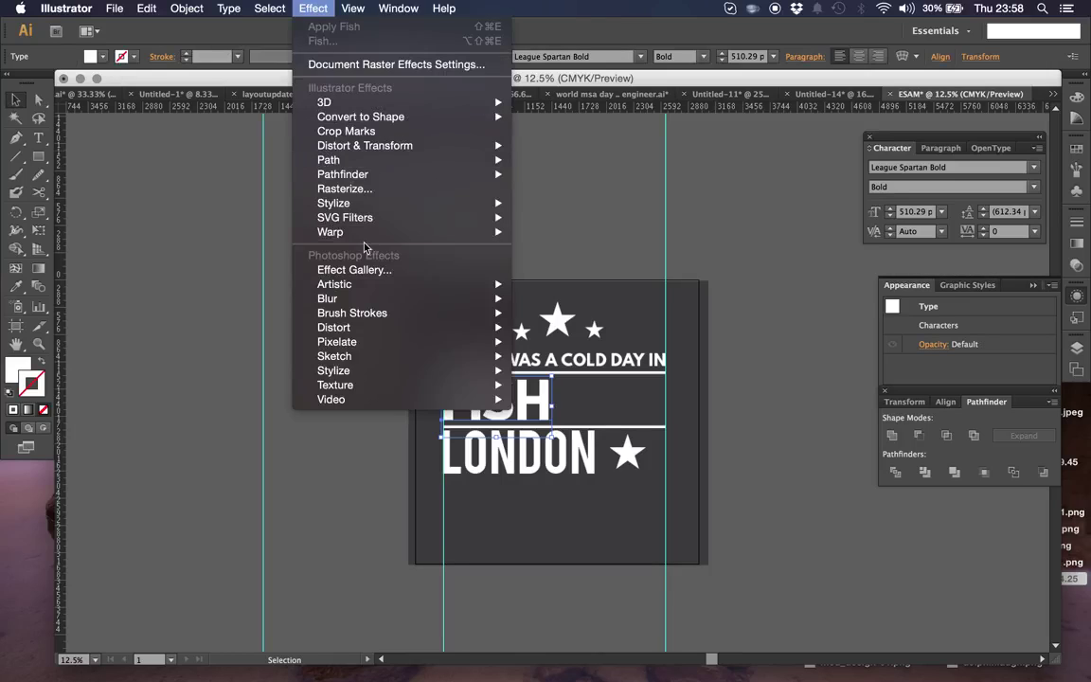
pyautogui.click(463, 280)
pyautogui.click(314, 8)
pyautogui.moveTo(445, 231)
pyautogui.click(541, 366)
pyautogui.click(595, 432)
pyautogui.moveTo(722, 322)
pyautogui.mouseDown()
pyautogui.moveTo(745, 324)
pyautogui.moveTo(713, 324)
pyautogui.mouseUp()
pyautogui.click(802, 432)
pyautogui.click(789, 443)
pyautogui.moveTo(464, 397)
pyautogui.mouseDown()
pyautogui.moveTo(497, 390)
pyautogui.moveTo(483, 394)
pyautogui.mouseUp()
pyautogui.click(316, 284)
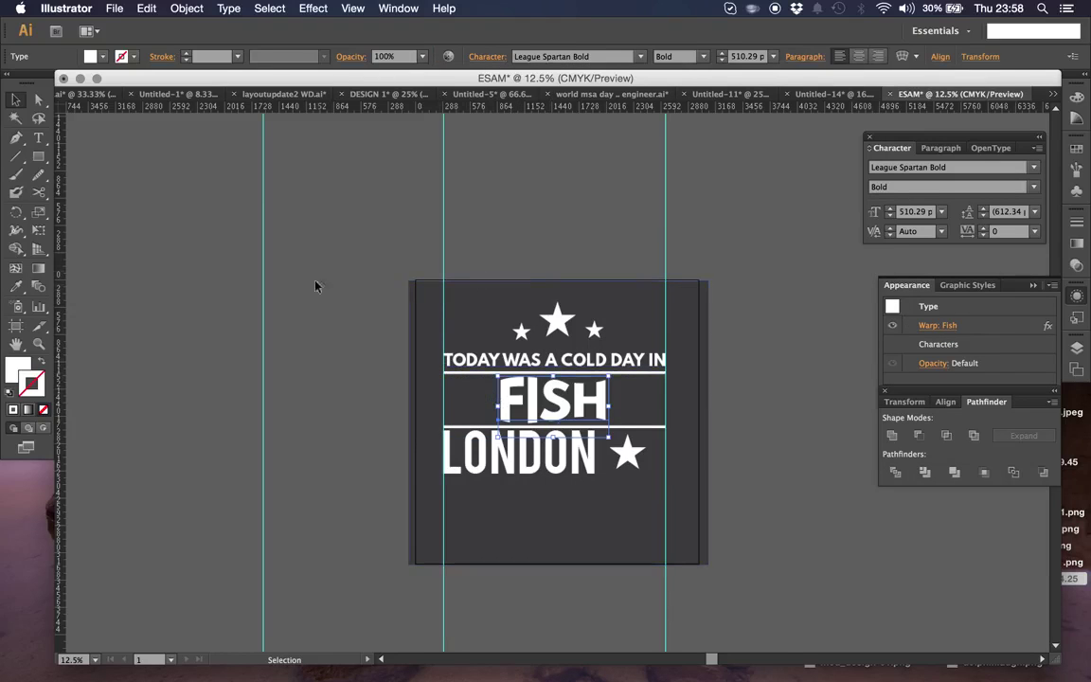
# Undo the move, the Fish warp and the change of the upper LONDON text to FISH.
pyautogui.press('super+z')
pyautogui.press('super+z')
pyautogui.press('super+z')
pyautogui.press('super+z')
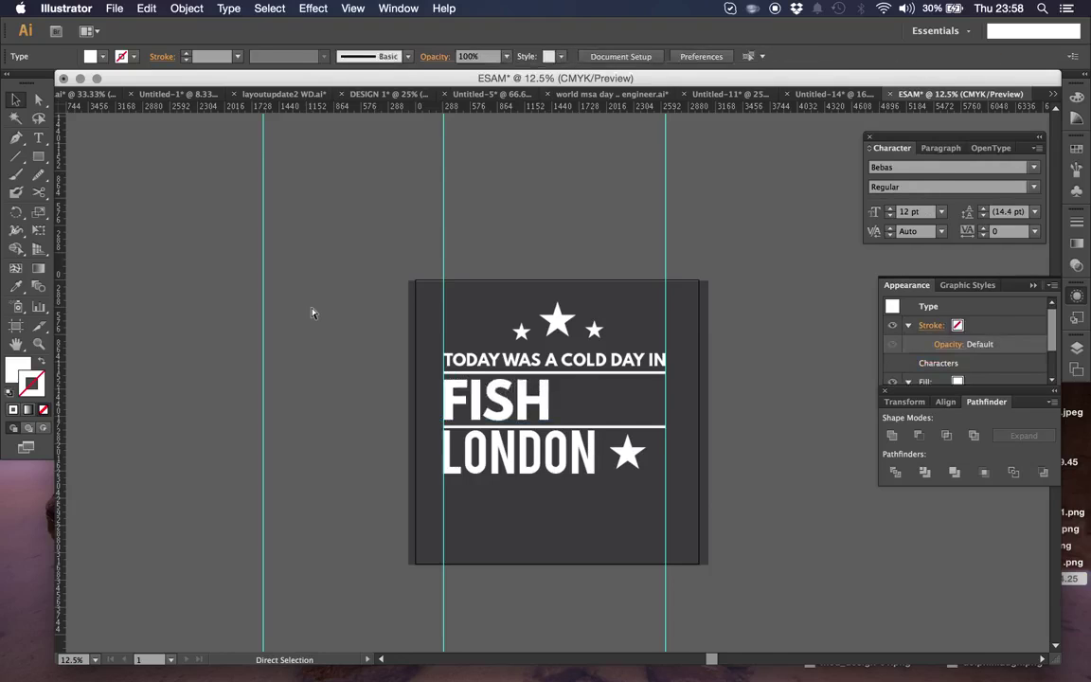
pyautogui.click(282, 318)
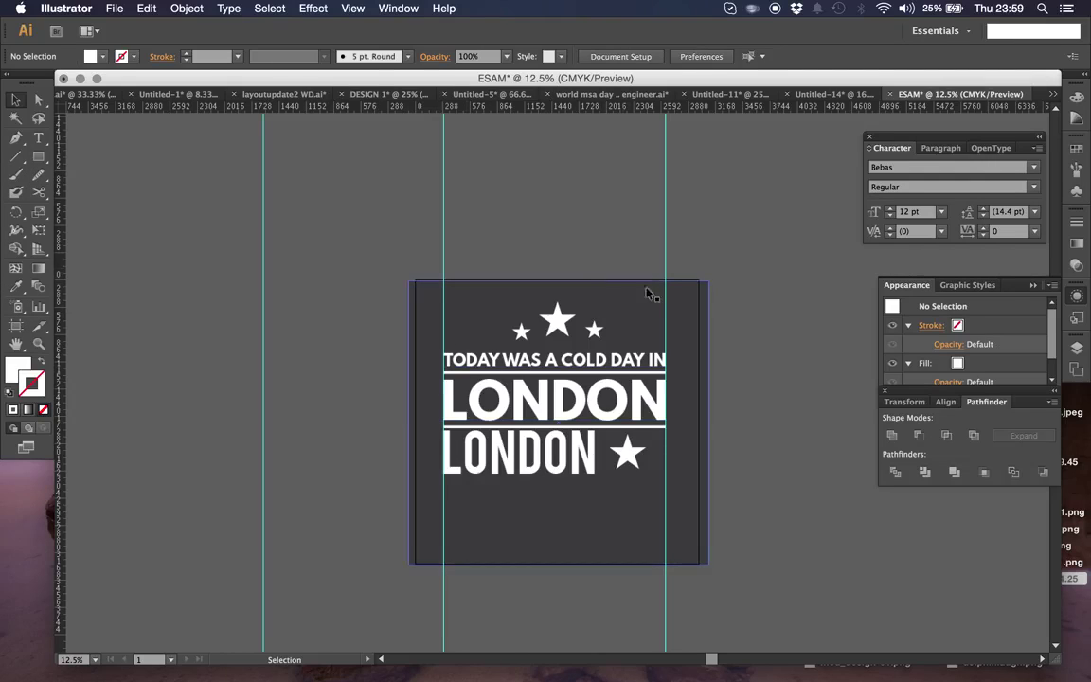
# Delete all four stars and move the lower LONDON text slightly down, away from the dividing line.
pyautogui.moveTo(594, 328); pyautogui.dragTo(519, 331)
pyautogui.press('Delete')
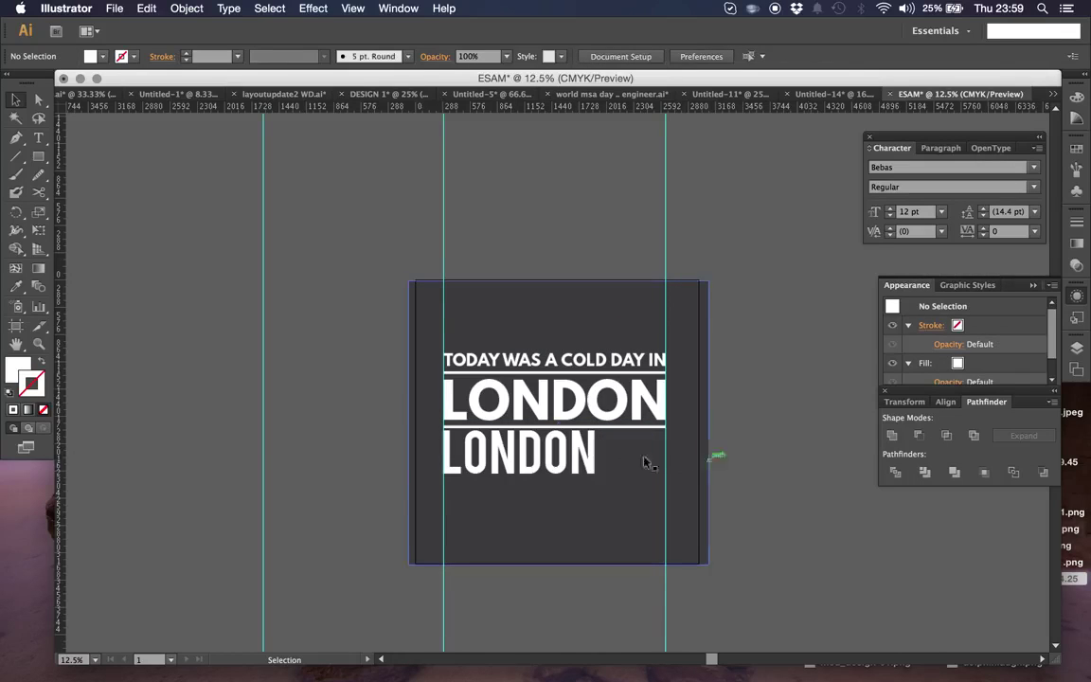
pyautogui.click(562, 461)
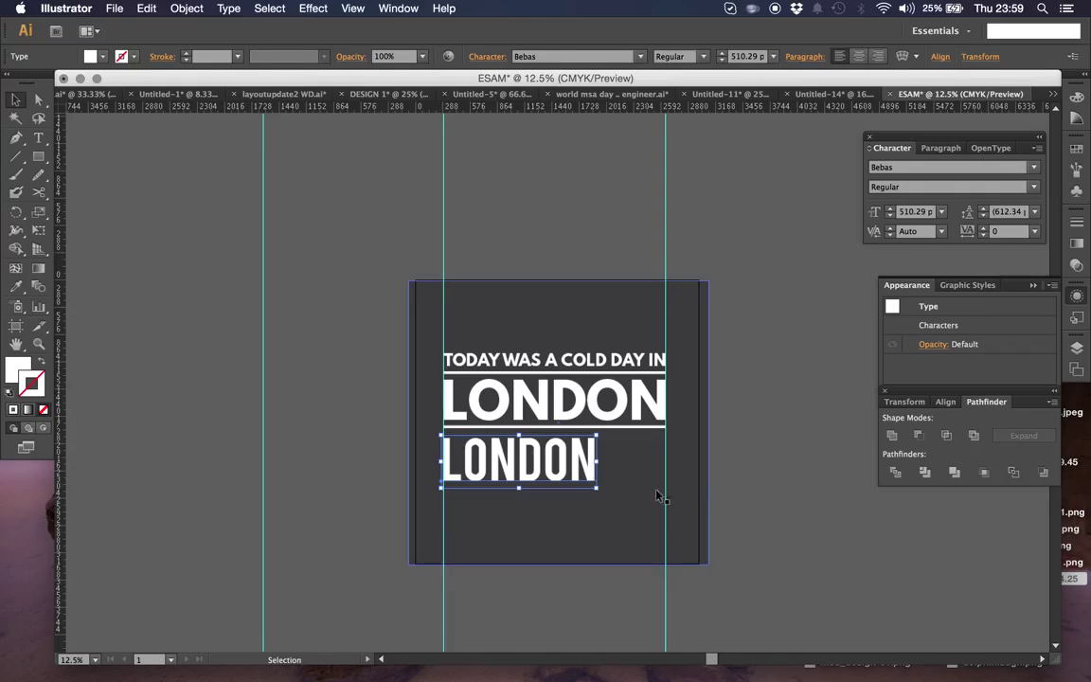
pyautogui.click(712, 468)
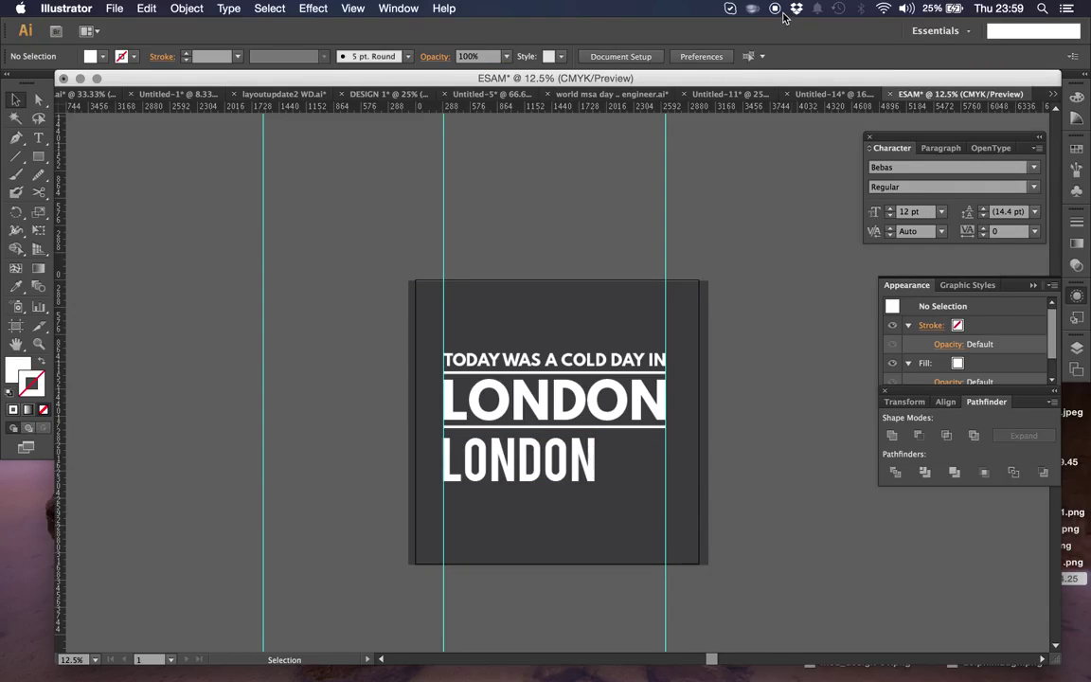